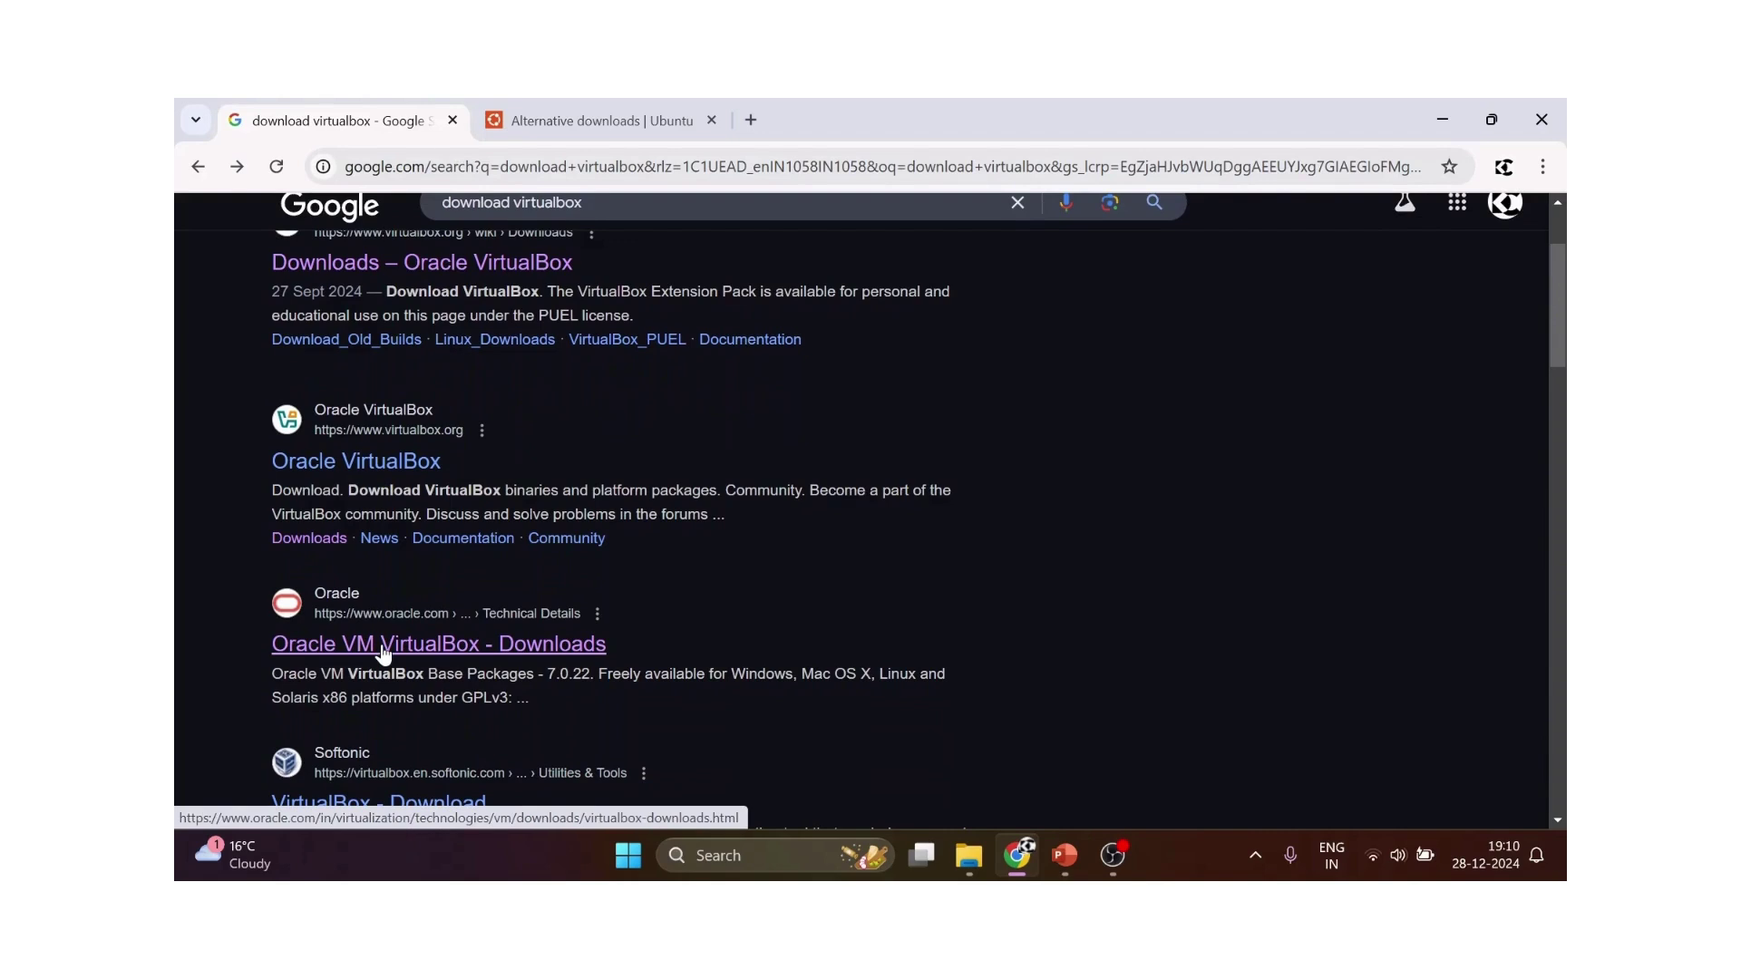
Check the Windows installer entry on the Oracle VirtualBox downloads page and locate VirtualBox-7.0.22-165102-Win.exe in the Downloads folder
{"action": "scroll", "coordinate": [686, 555], "scroll_direction": "down", "scroll_amount": 3}
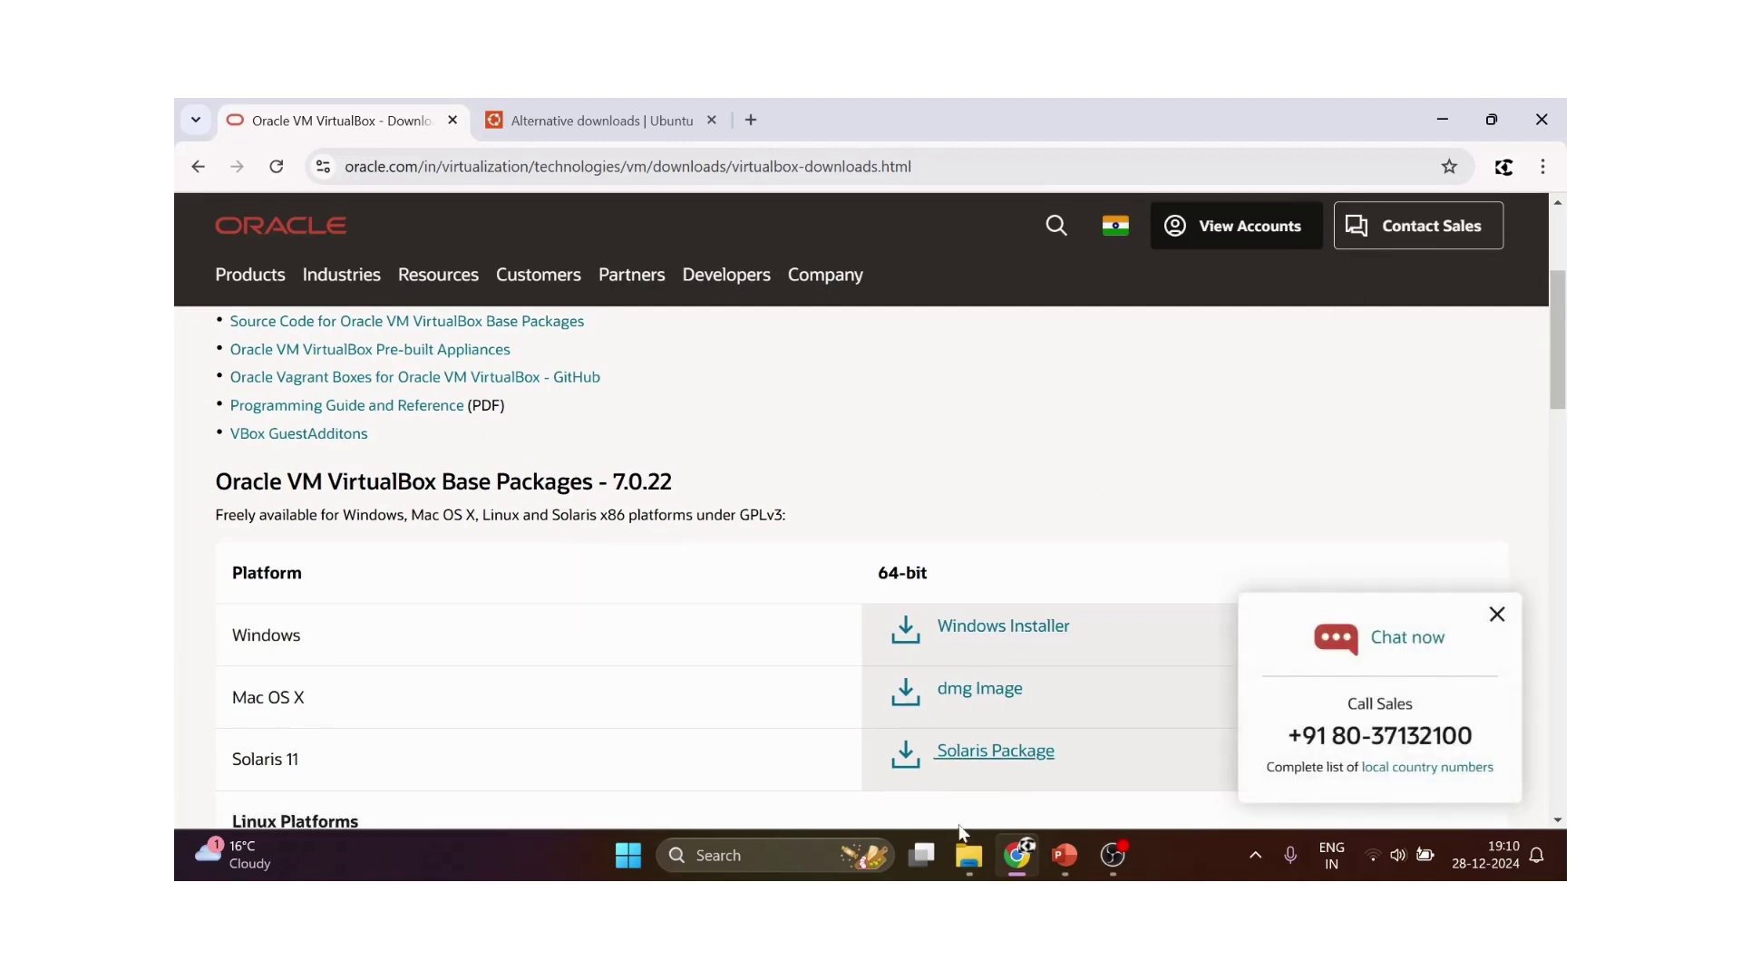
{"action": "mouse_move", "coordinate": [969, 855]}
{"action": "left_click", "coordinate": [970, 735]}
{"action": "left_click", "coordinate": [268, 436]}
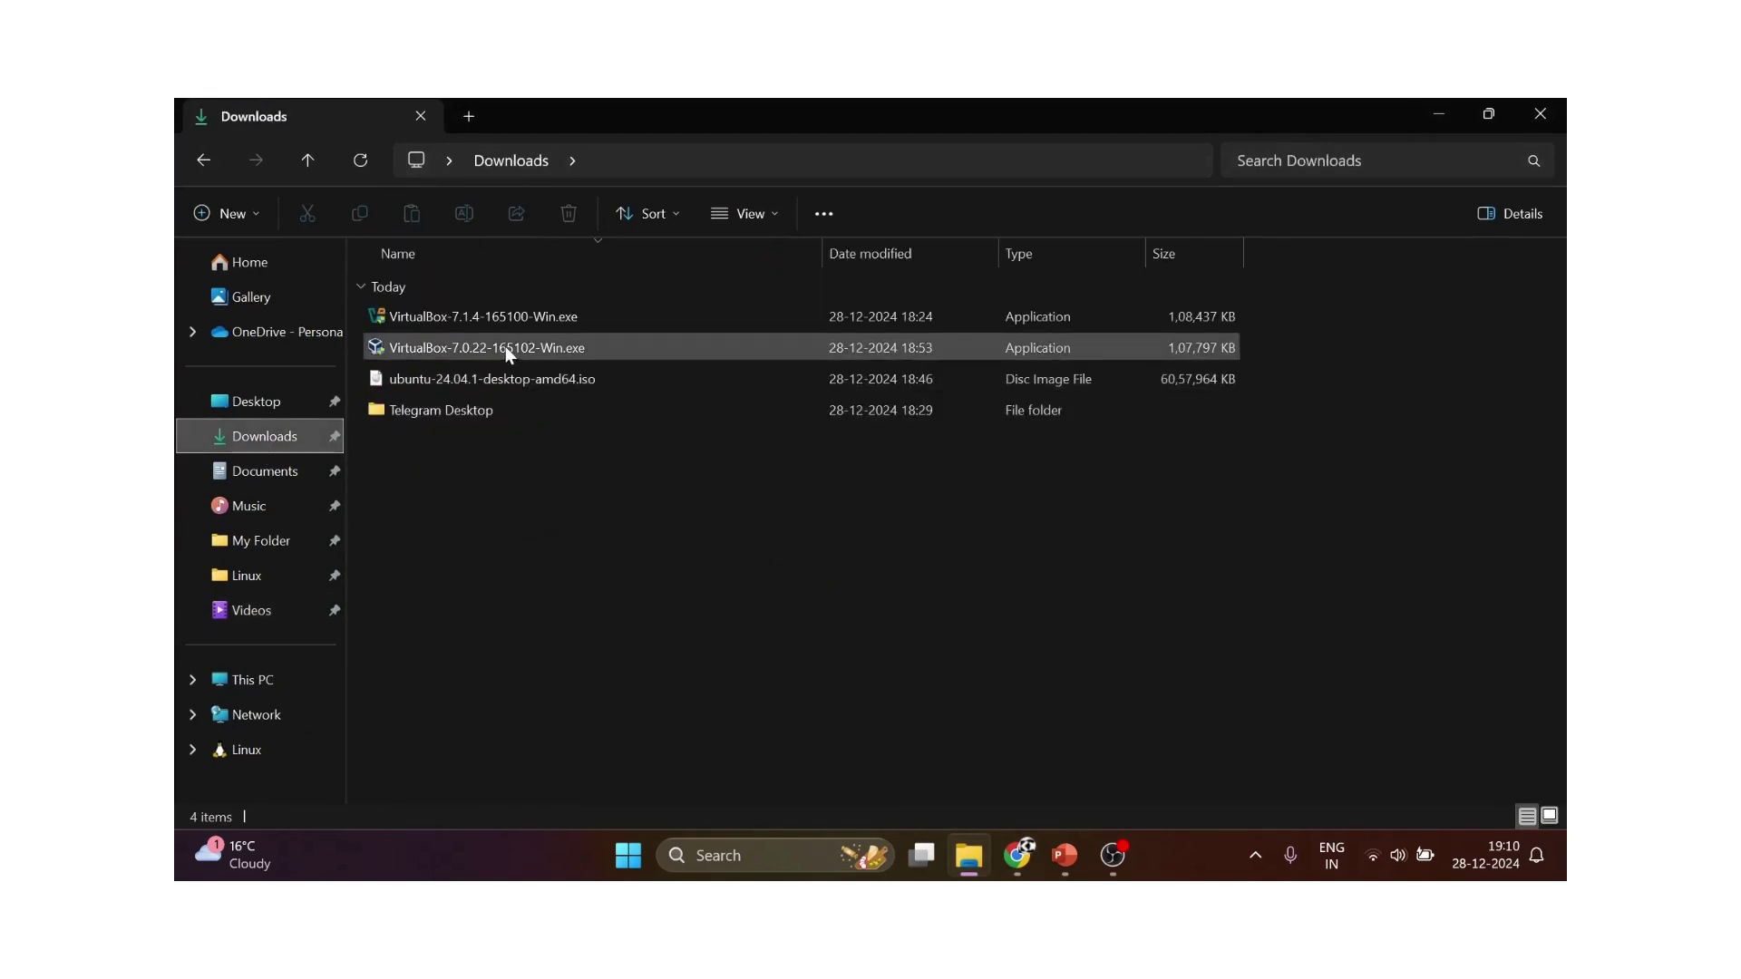
{"action": "left_click", "coordinate": [504, 347]}
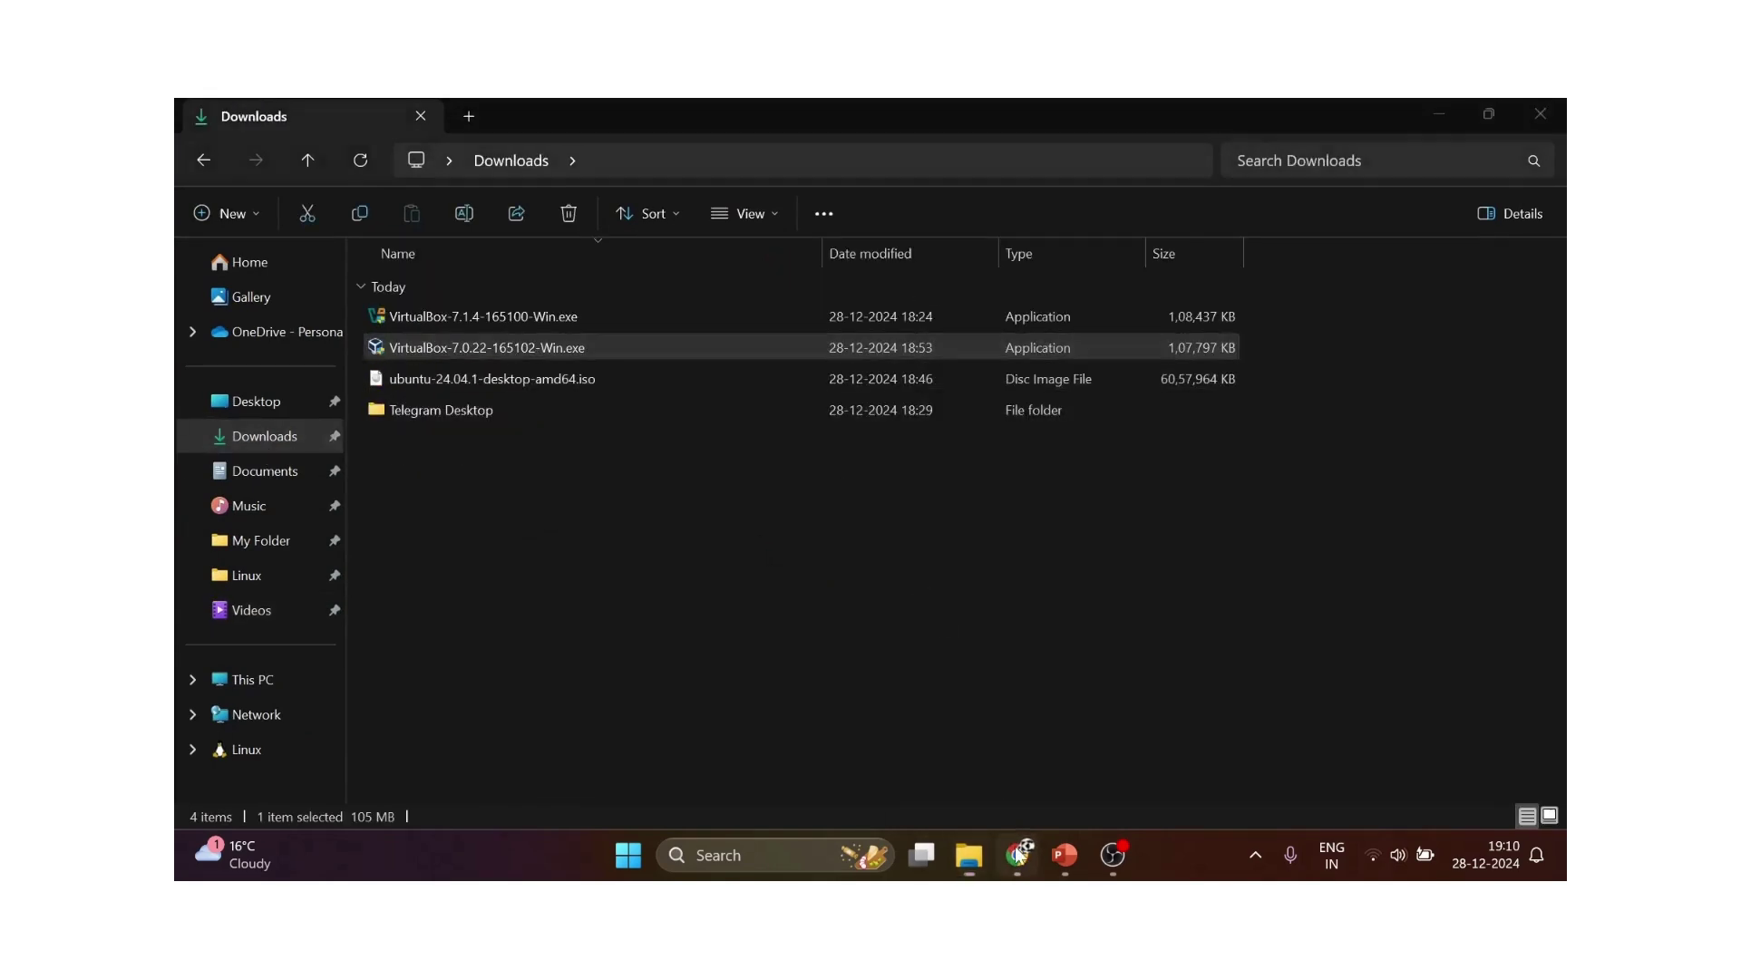
Download the 64-bit PC (AMD64) desktop image of Ubuntu 22.04 LTS (Jammy Jellyfish) from Ubuntu's past releases in Chrome
{"action": "left_click", "coordinate": [1017, 855]}
{"action": "left_click", "coordinate": [606, 127]}
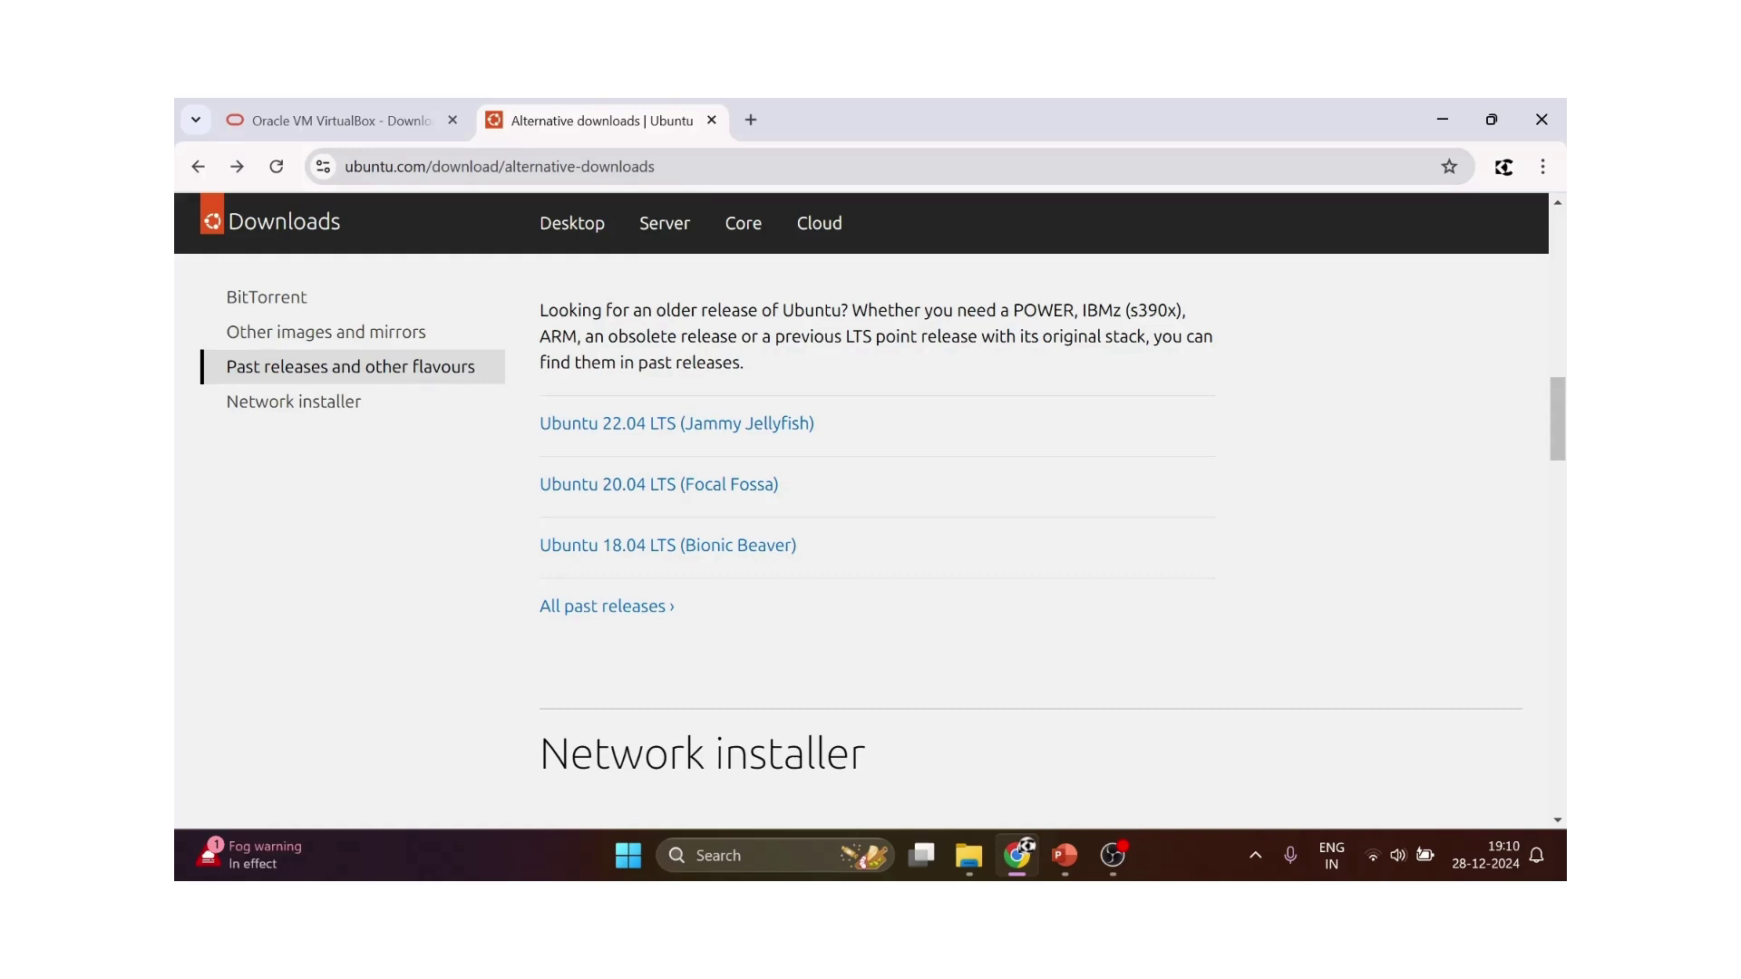
{"action": "scroll", "coordinate": [710, 384], "scroll_direction": "up", "scroll_amount": 1}
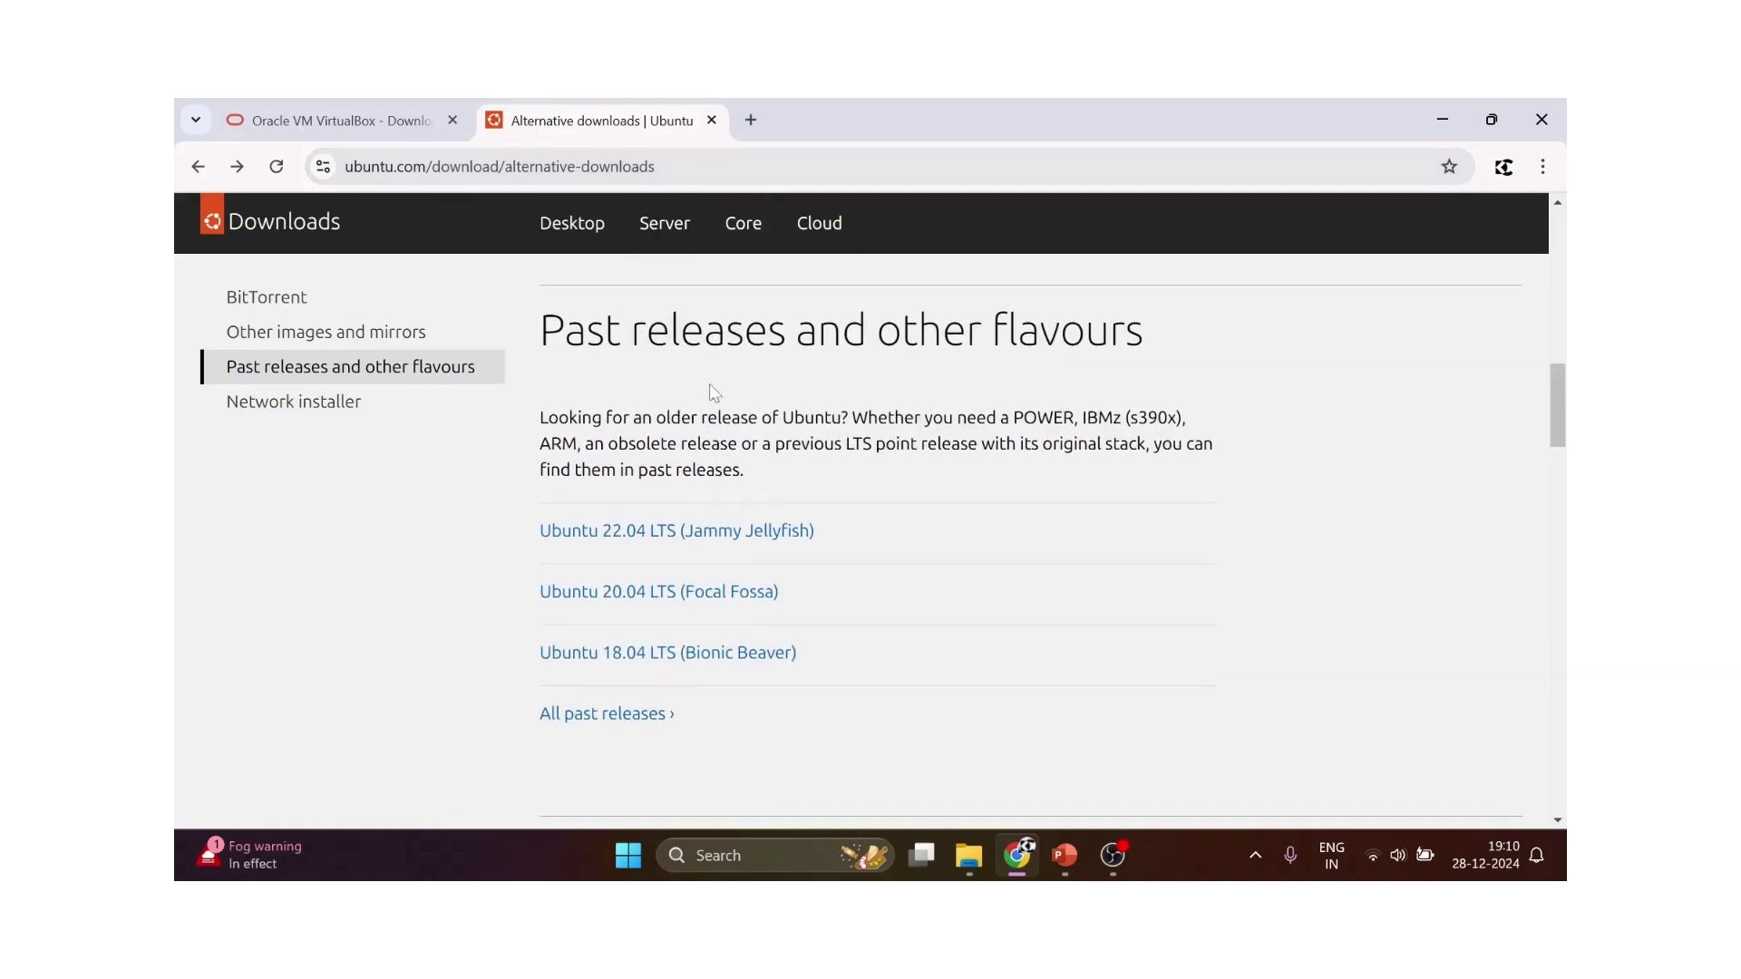
{"action": "left_click", "coordinate": [645, 532]}
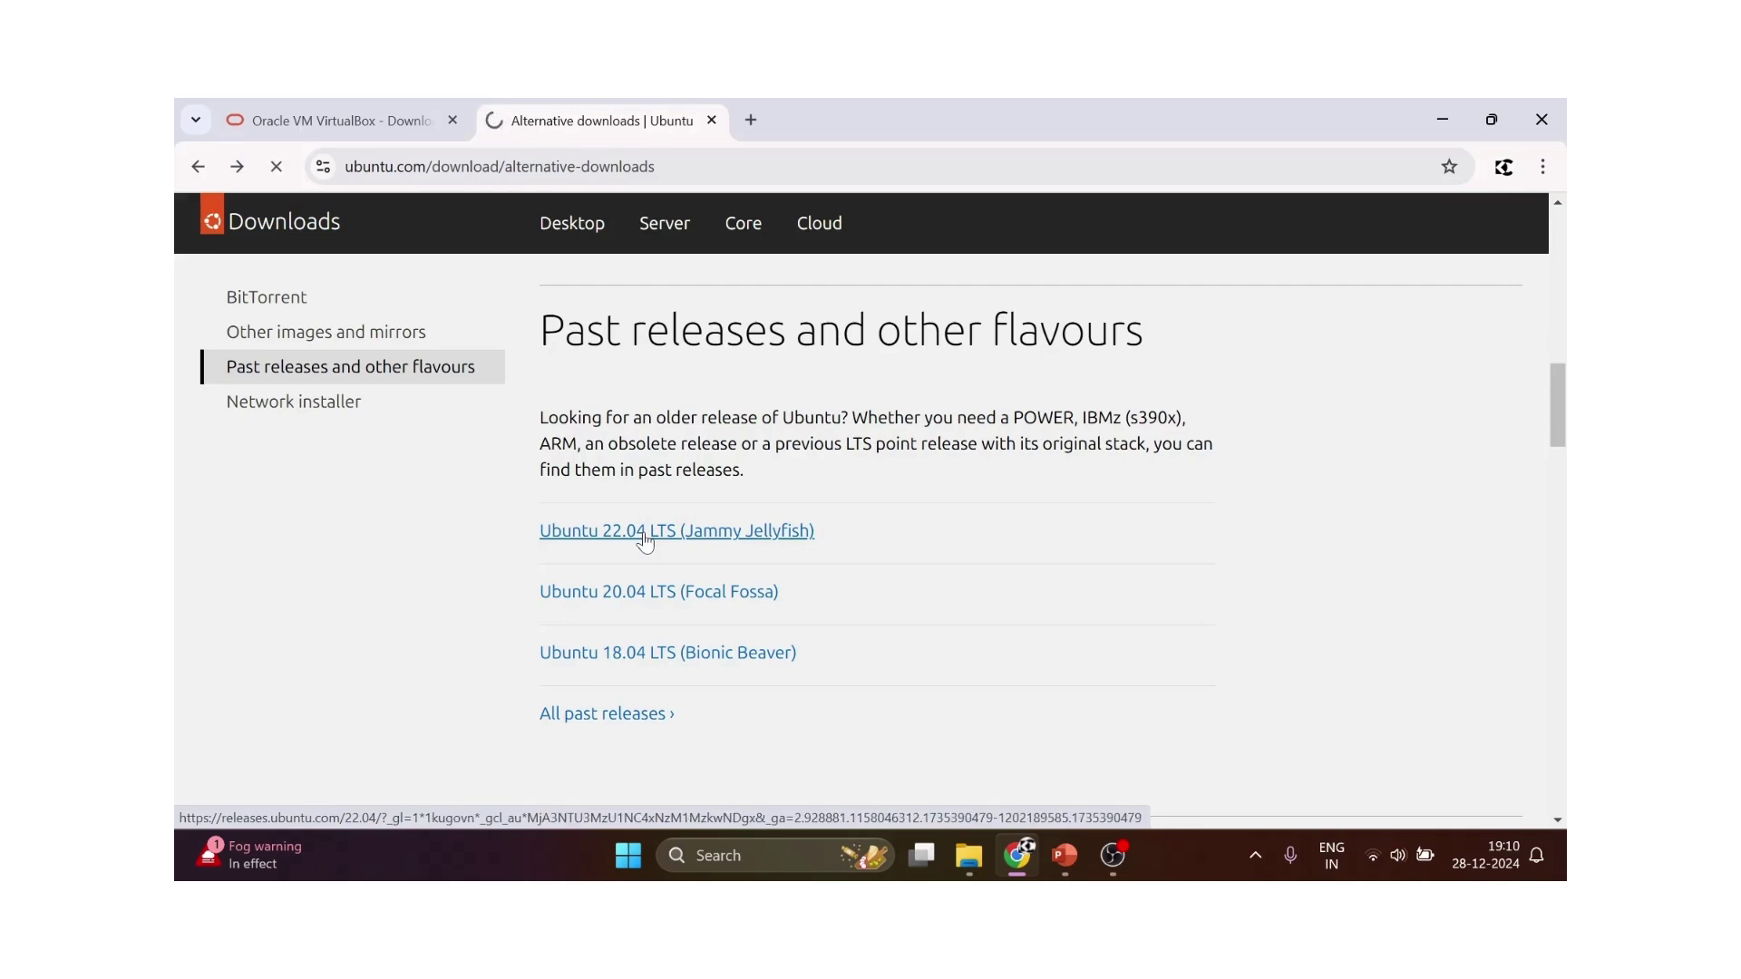
{"action": "scroll", "coordinate": [648, 541], "scroll_direction": "down", "scroll_amount": 2}
{"action": "scroll", "coordinate": [649, 541], "scroll_direction": "down", "scroll_amount": 3}
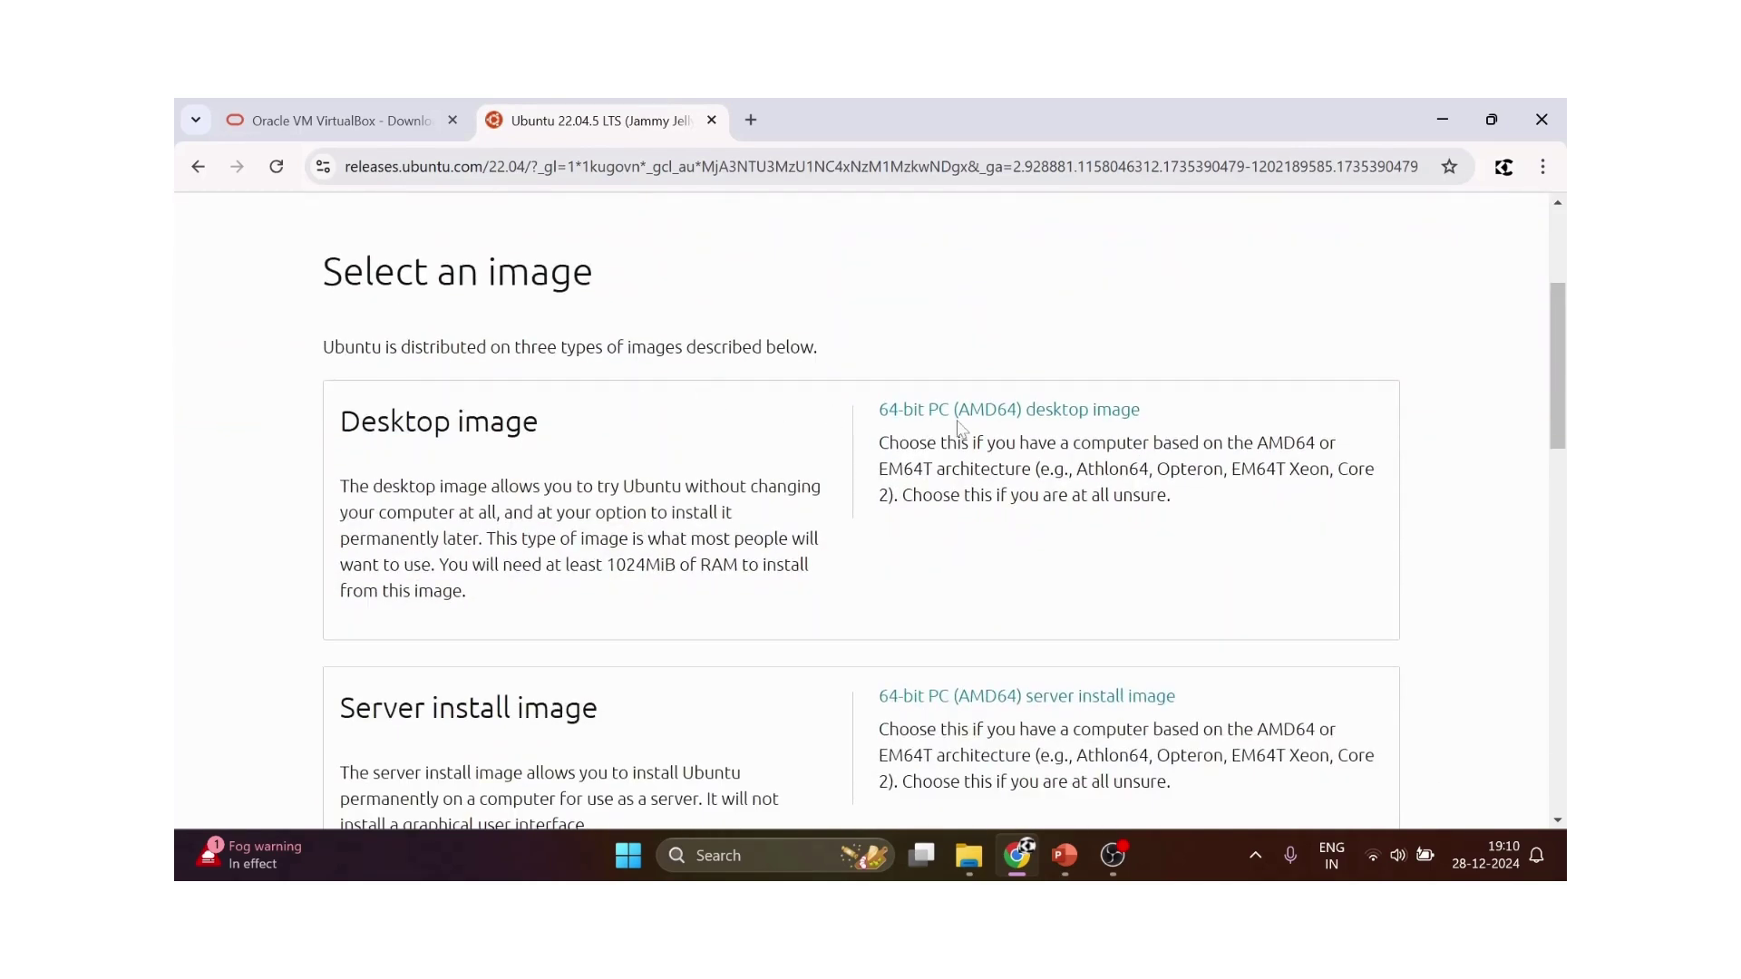
{"action": "left_click", "coordinate": [980, 418]}
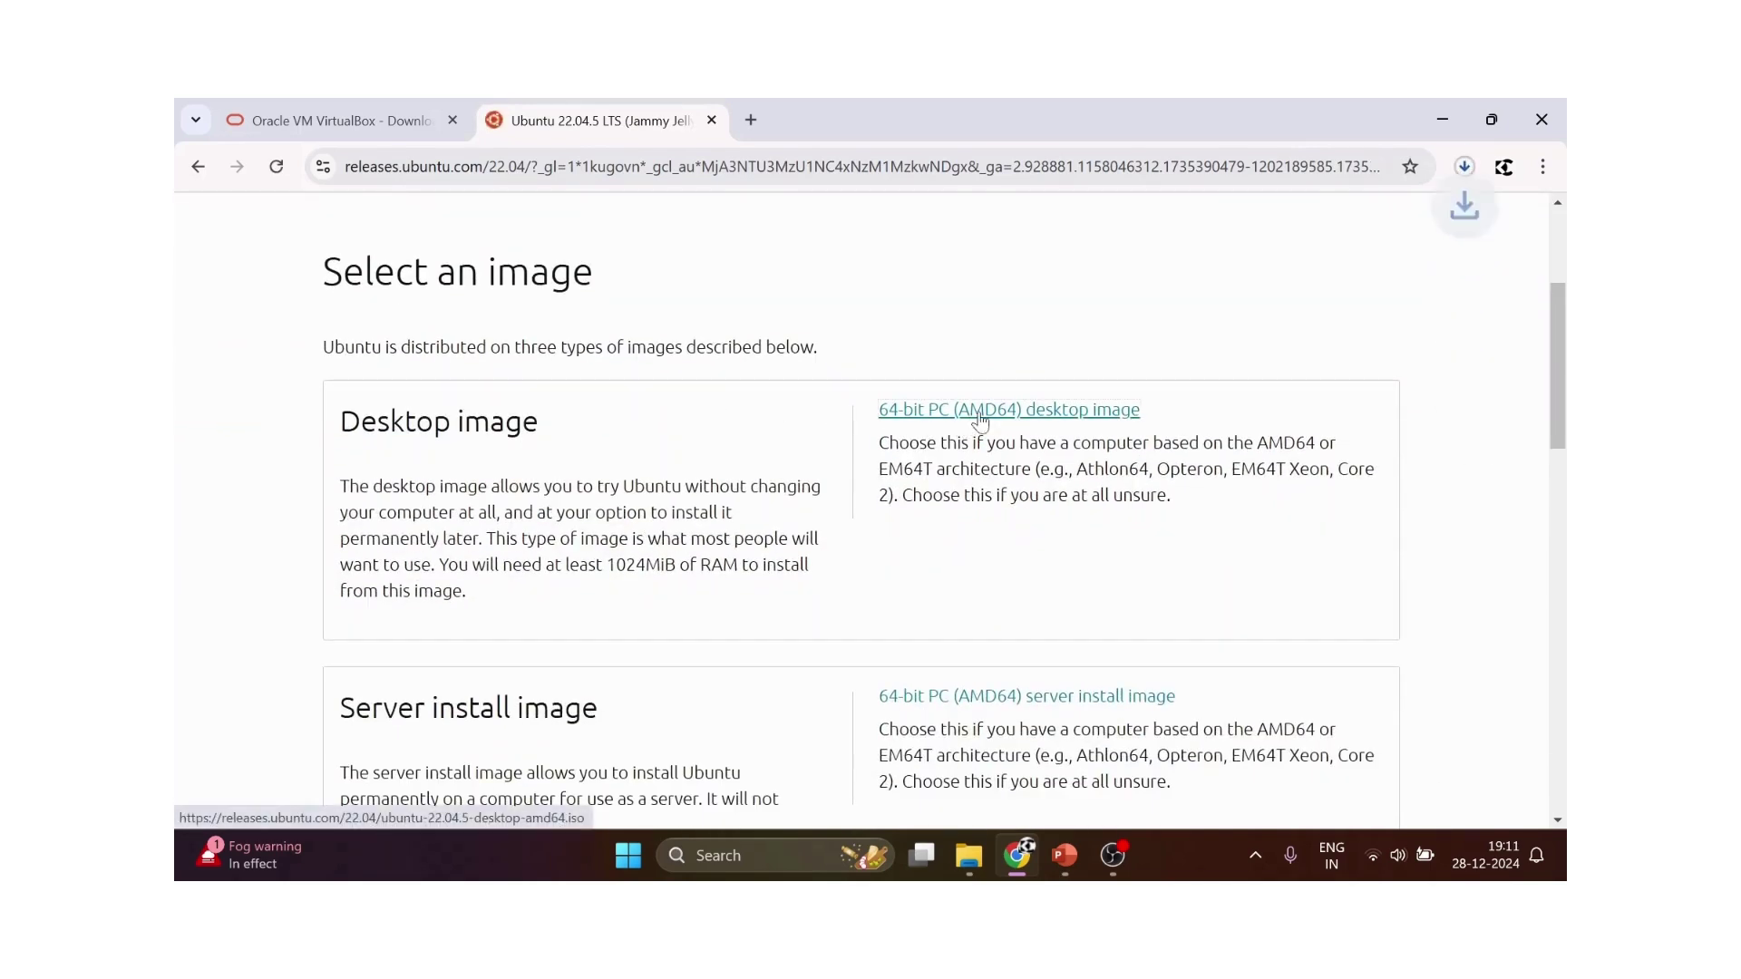
{"action": "left_click", "coordinate": [1464, 167]}
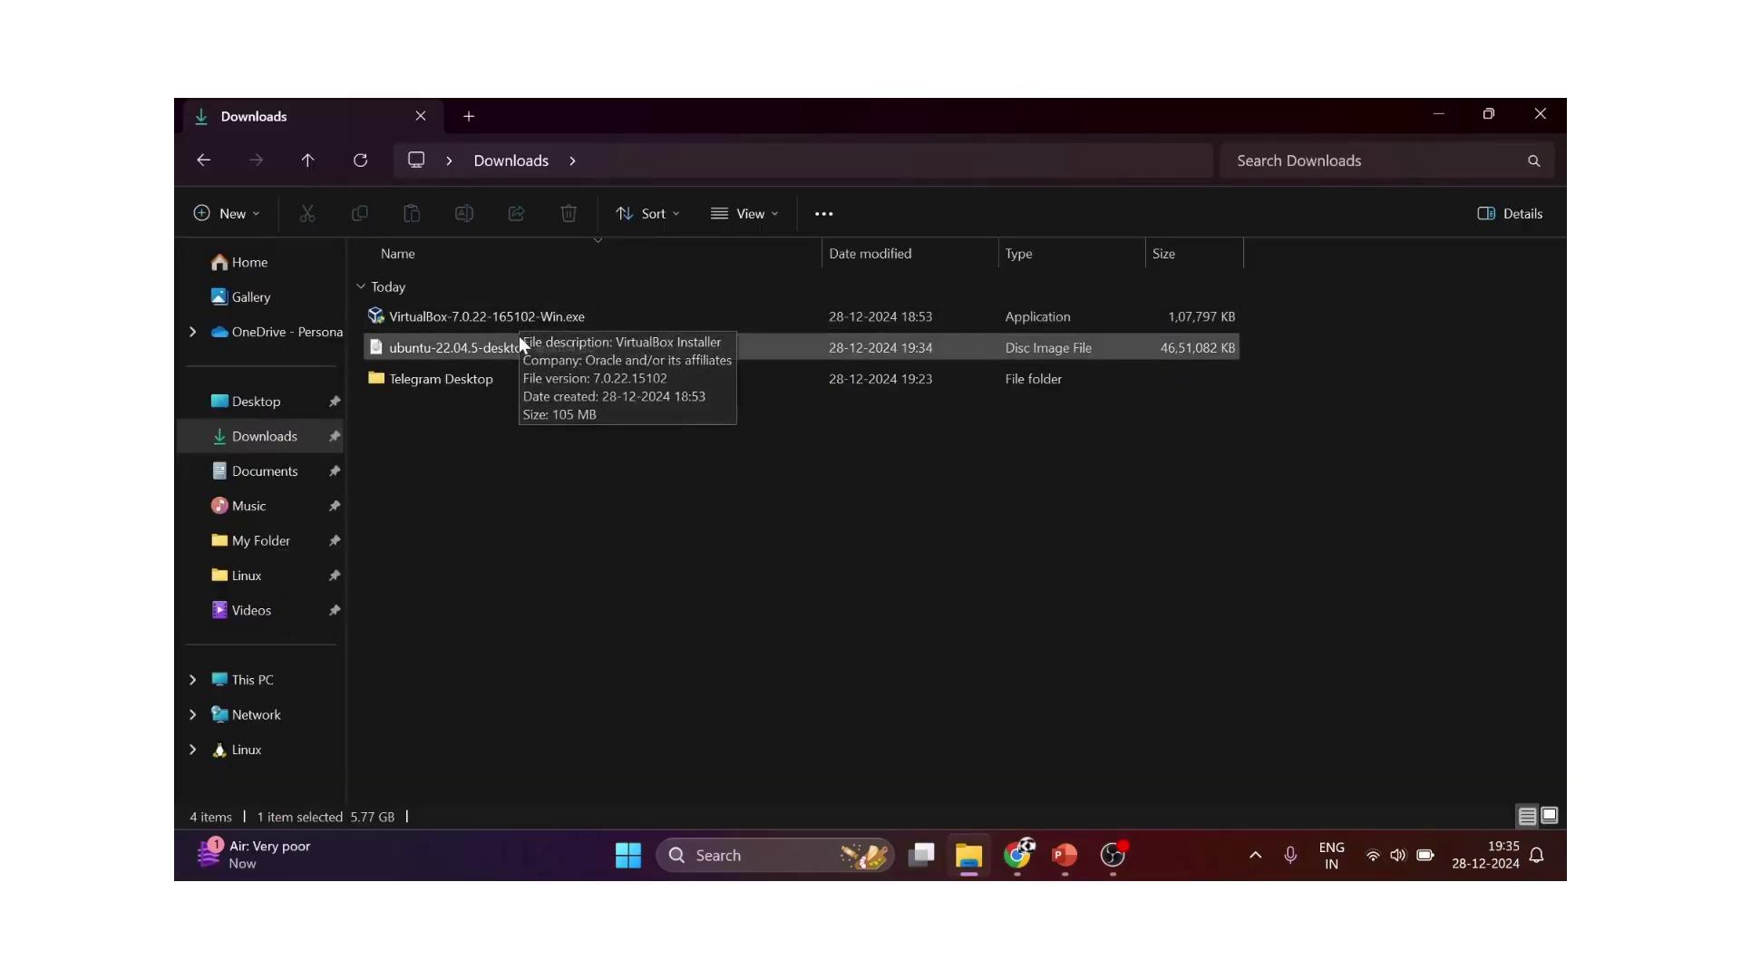
Launch the VirtualBox-7.0.22-165102-Win.exe installer from the Downloads folder
{"action": "left_click", "coordinate": [496, 315]}
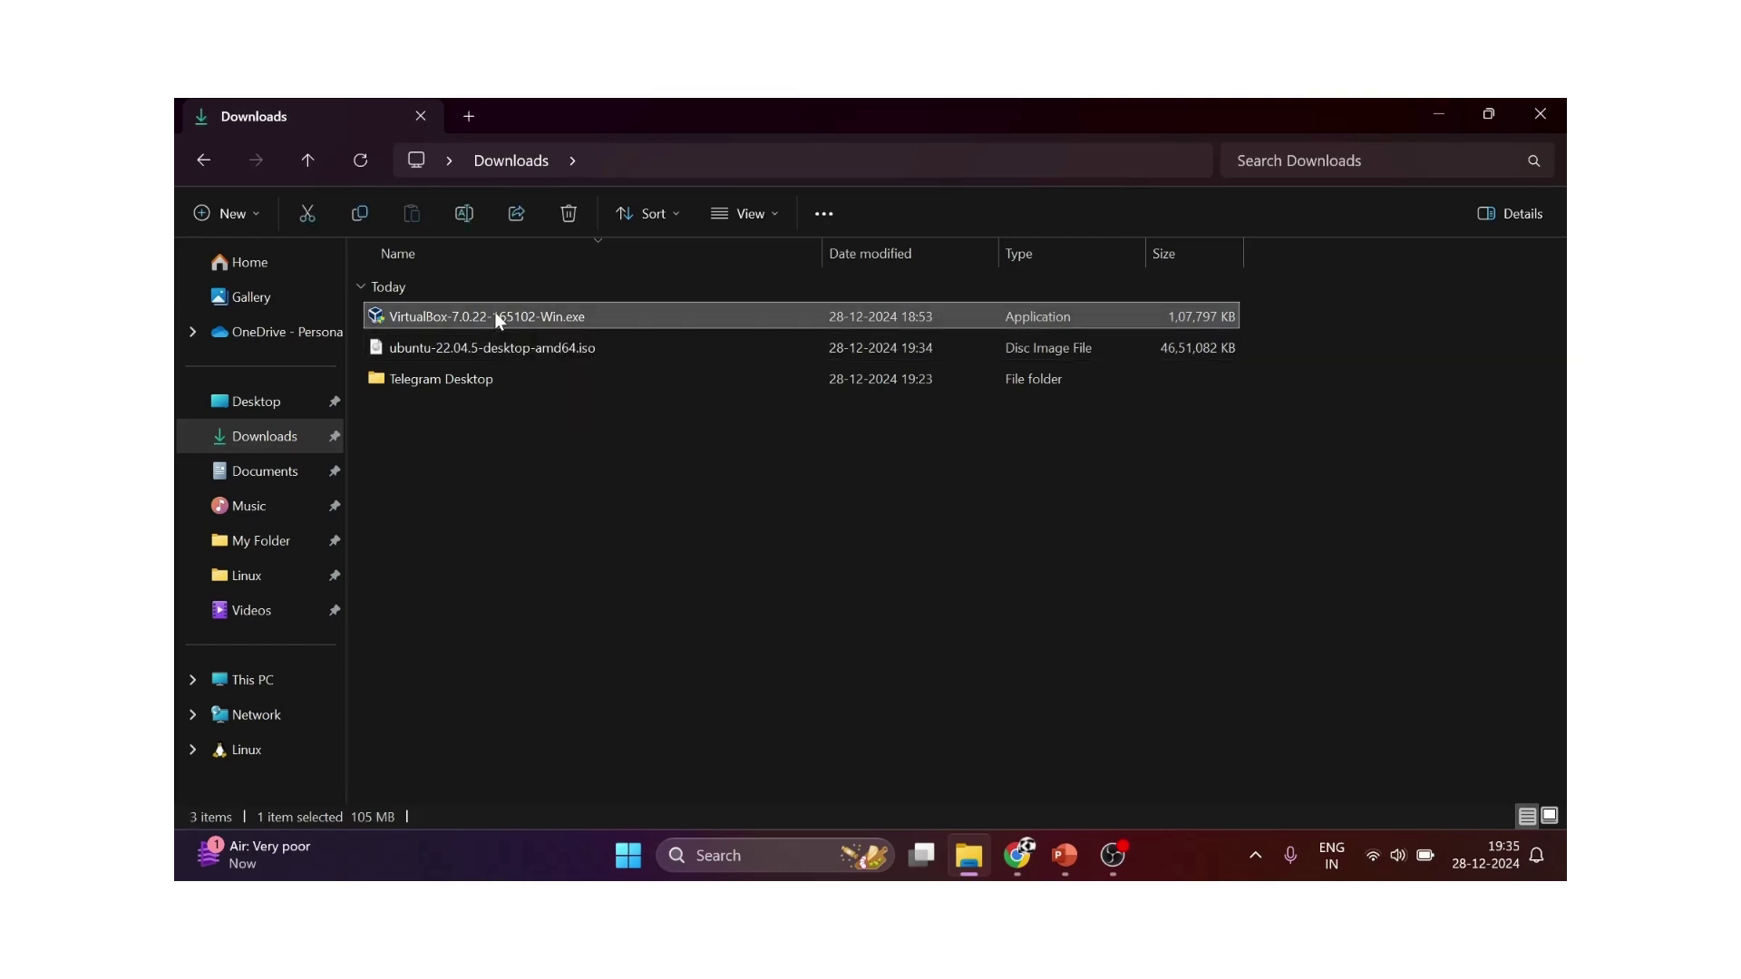
{"action": "right_click", "coordinate": [497, 316]}
{"action": "left_click", "coordinate": [578, 423]}
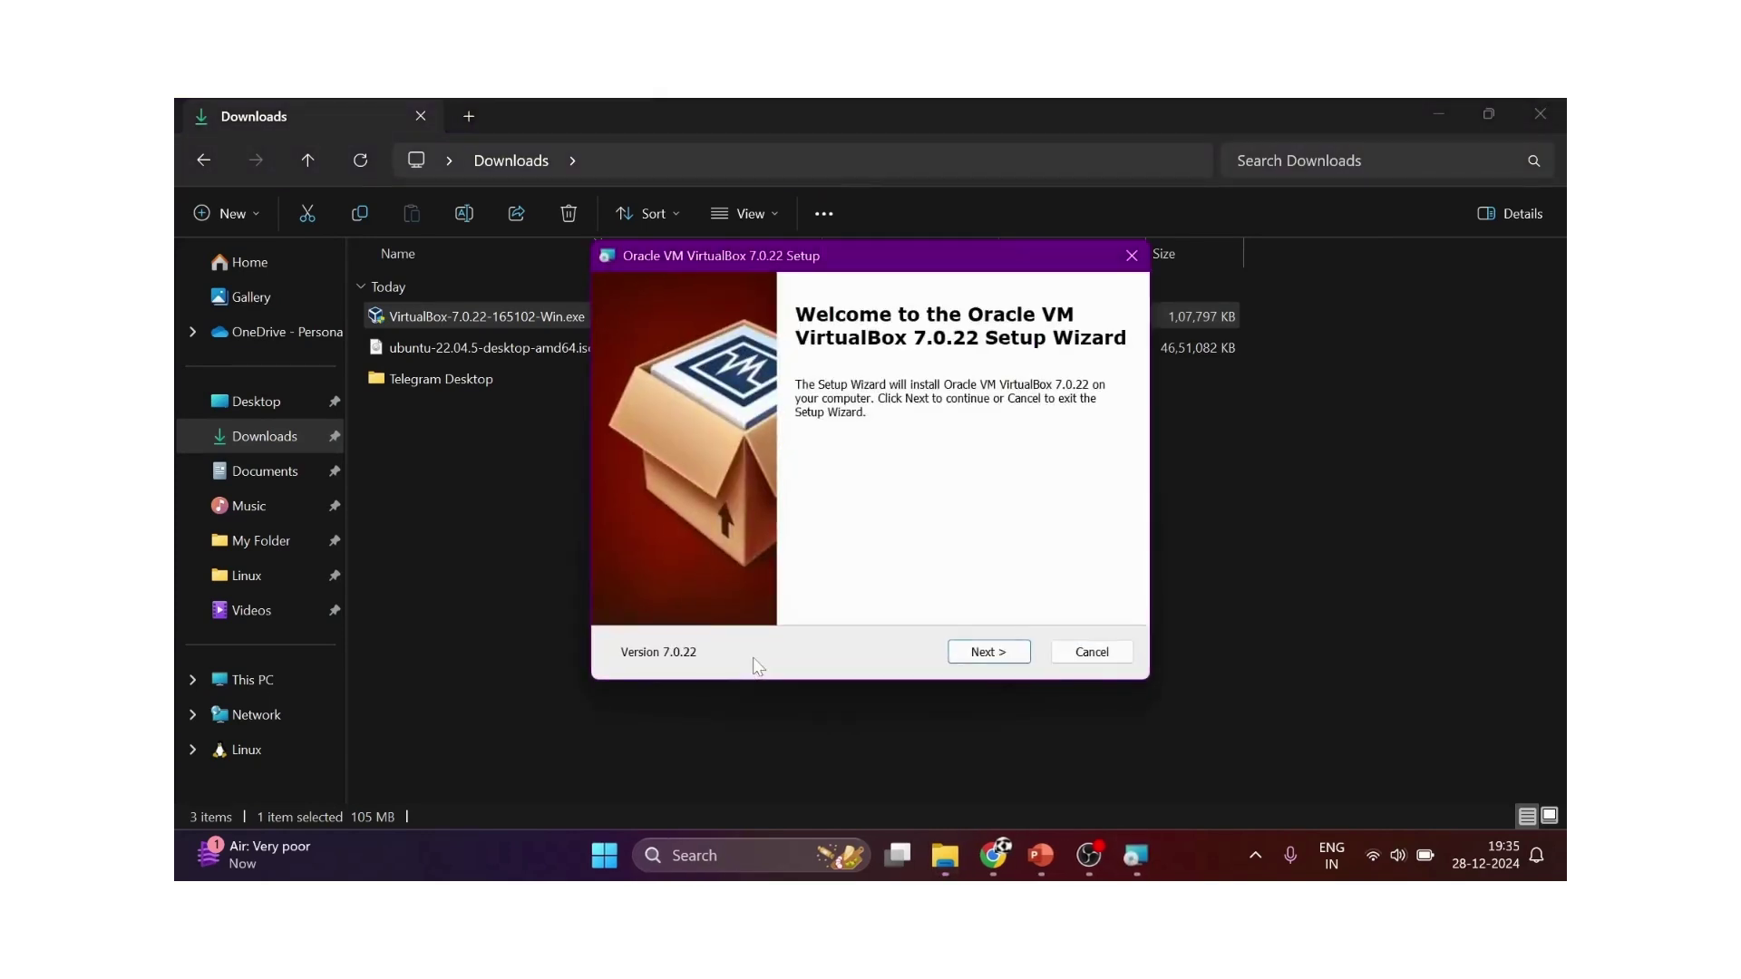
Install VirtualBox 7.0.22 with the default options, accepting the network and missing-dependency warnings, and finish without starting it automatically
{"action": "left_click", "coordinate": [999, 659]}
{"action": "left_click", "coordinate": [999, 656]}
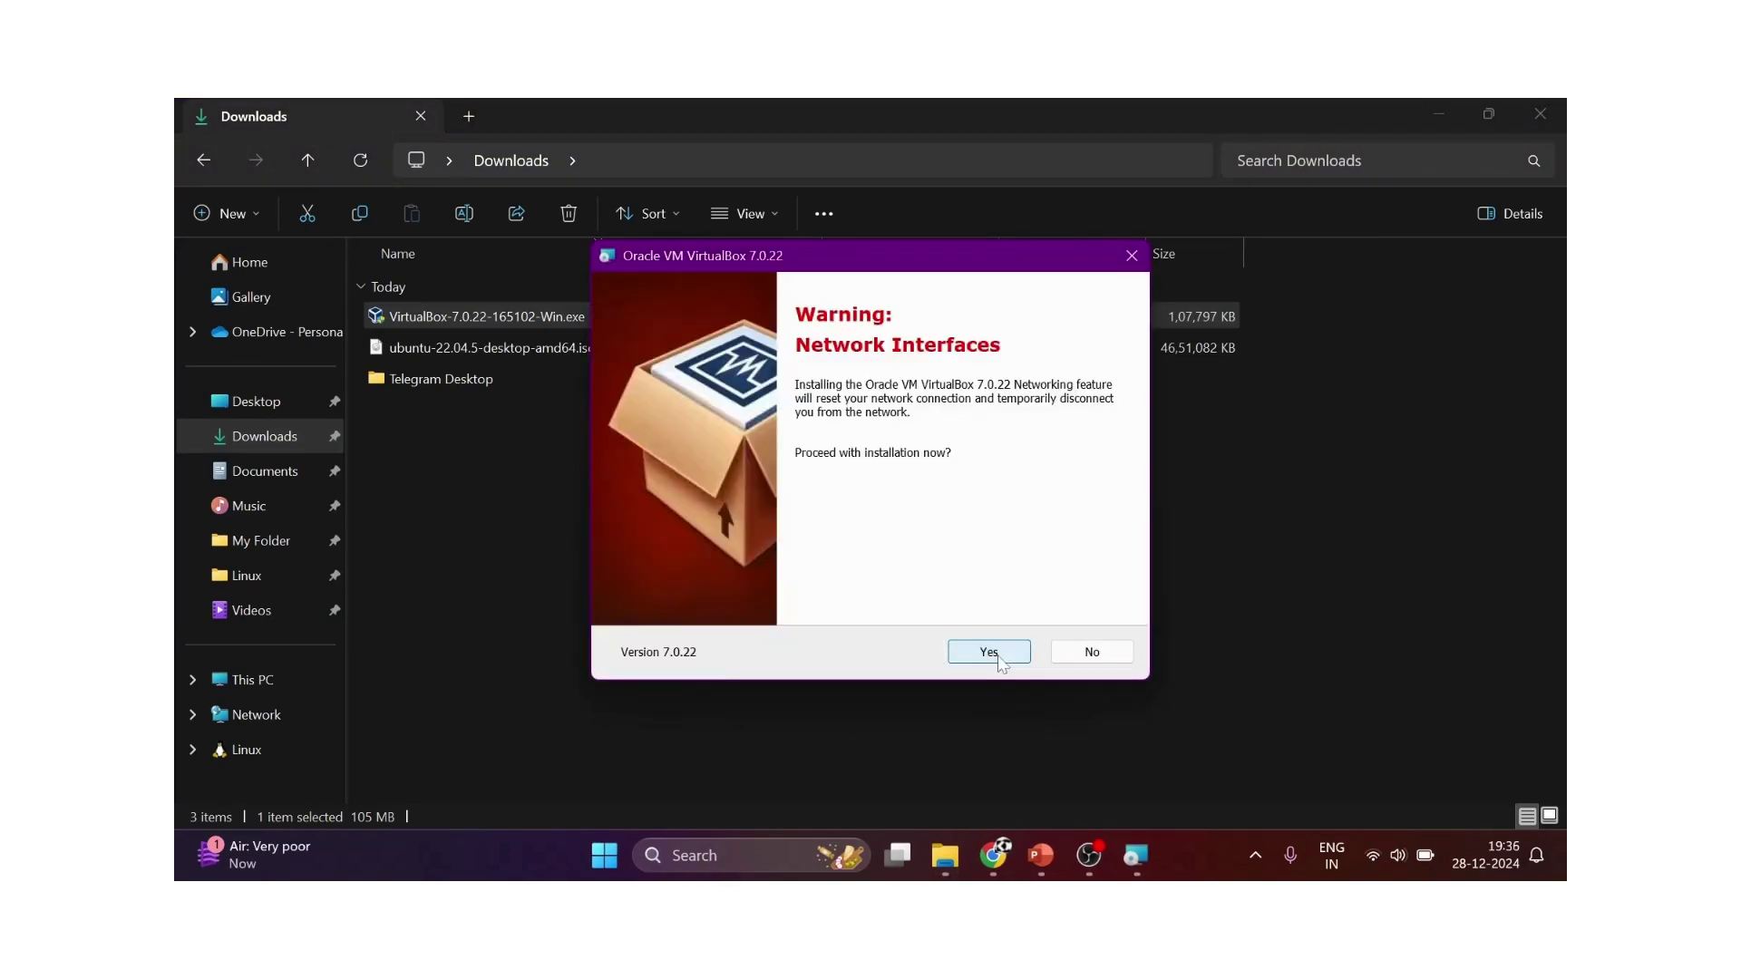
{"action": "left_click", "coordinate": [997, 654]}
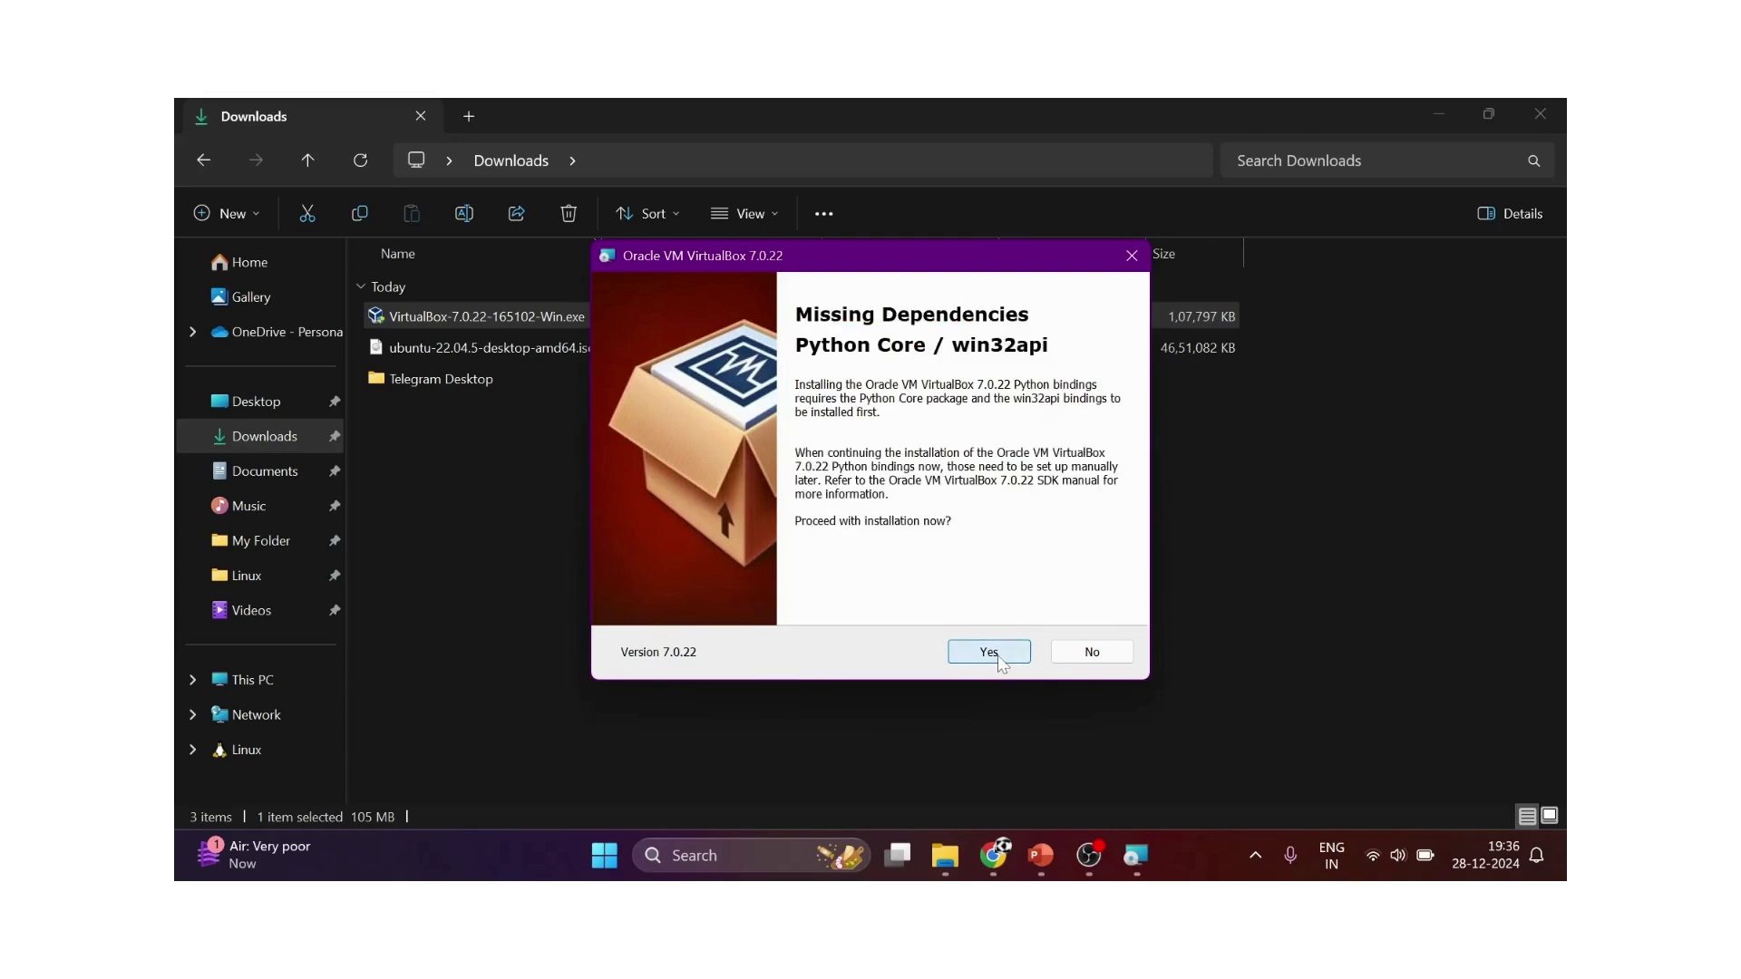
{"action": "left_click", "coordinate": [999, 654]}
{"action": "left_click", "coordinate": [998, 654]}
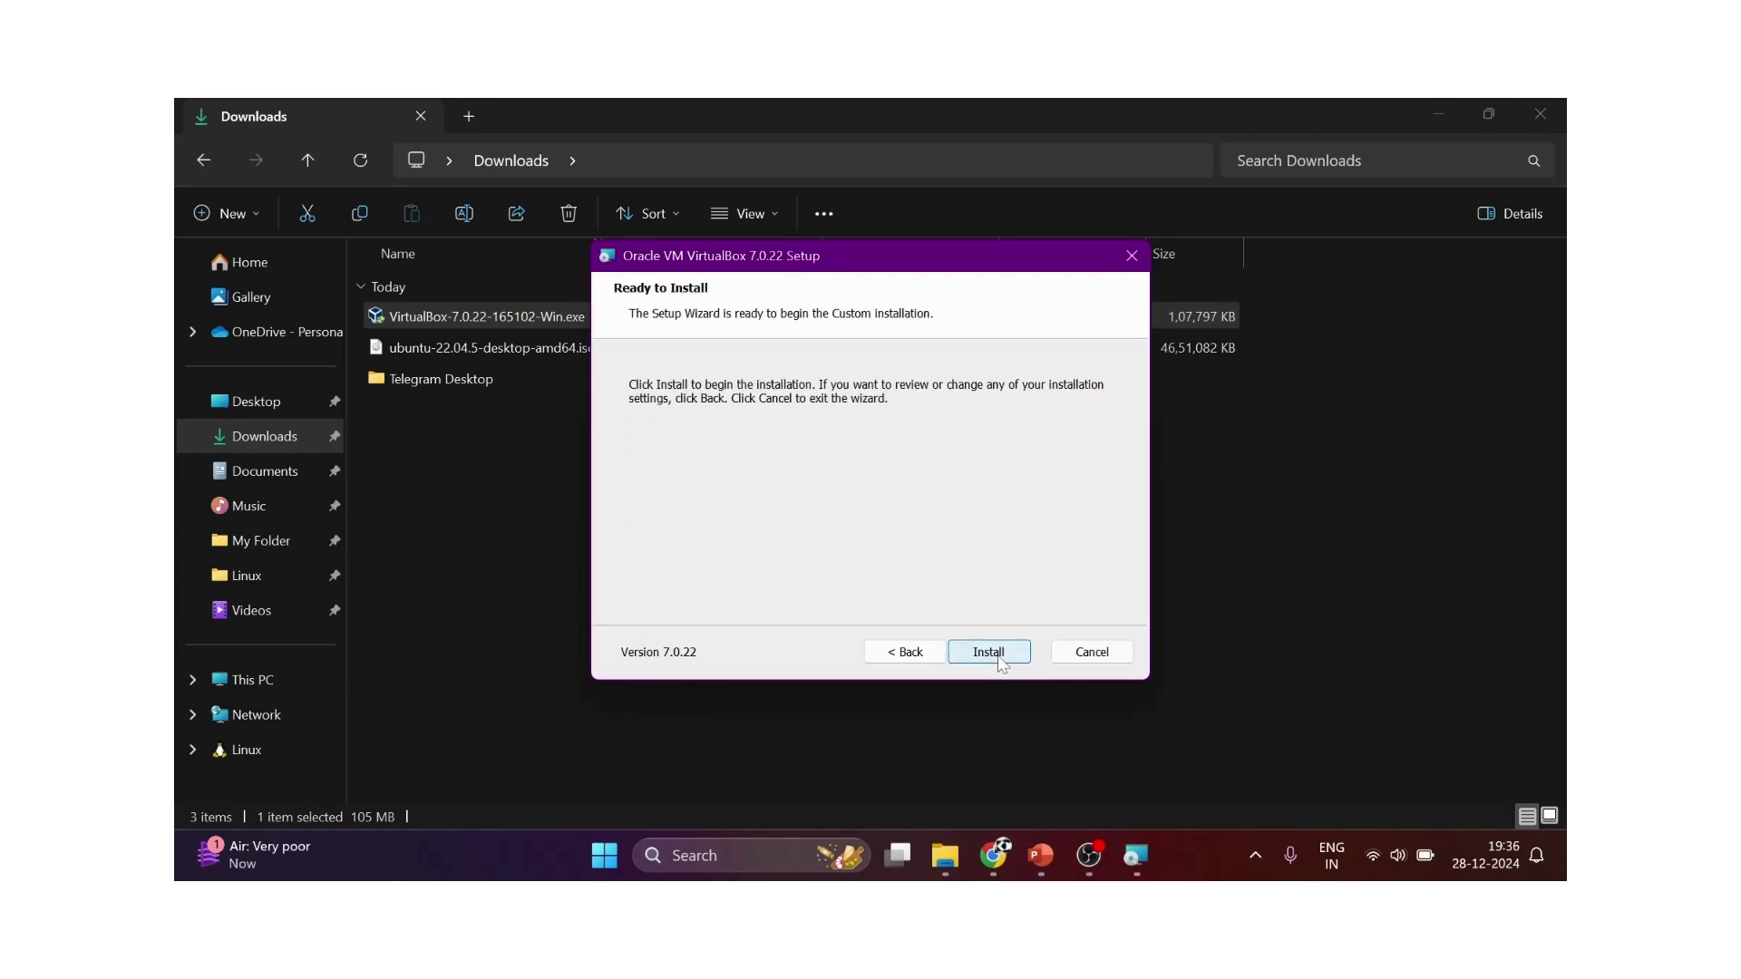
{"action": "left_click", "coordinate": [998, 655]}
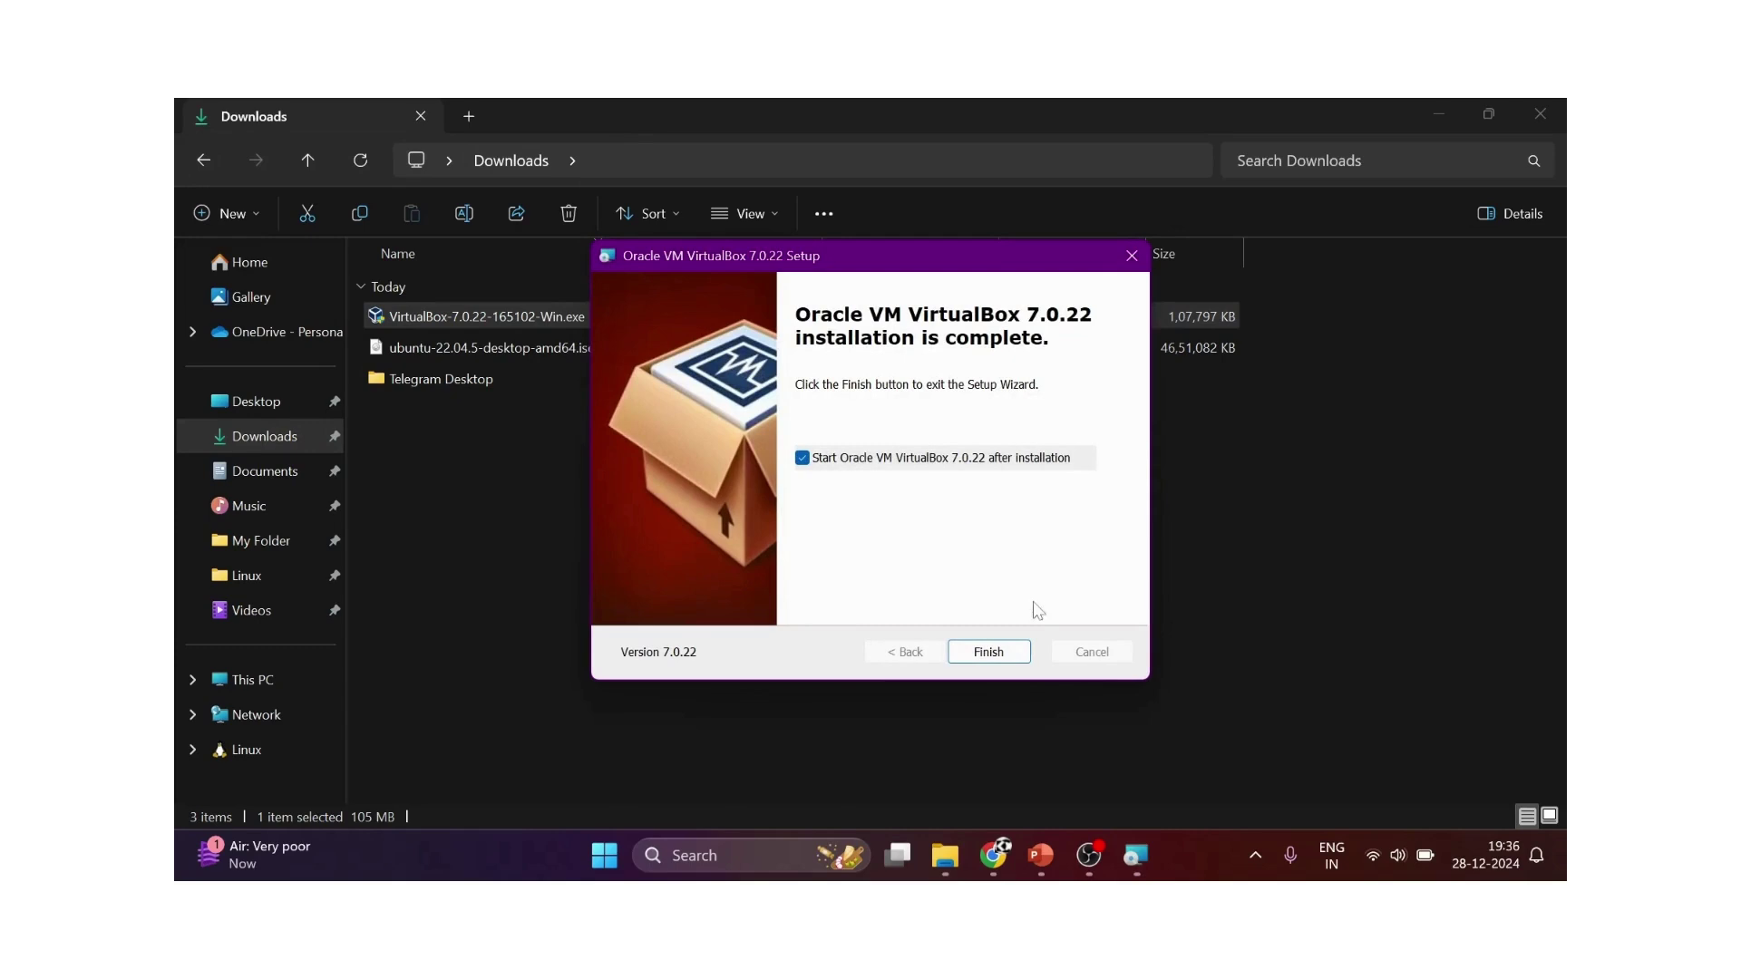
{"action": "left_click", "coordinate": [801, 458]}
{"action": "left_click", "coordinate": [988, 652]}
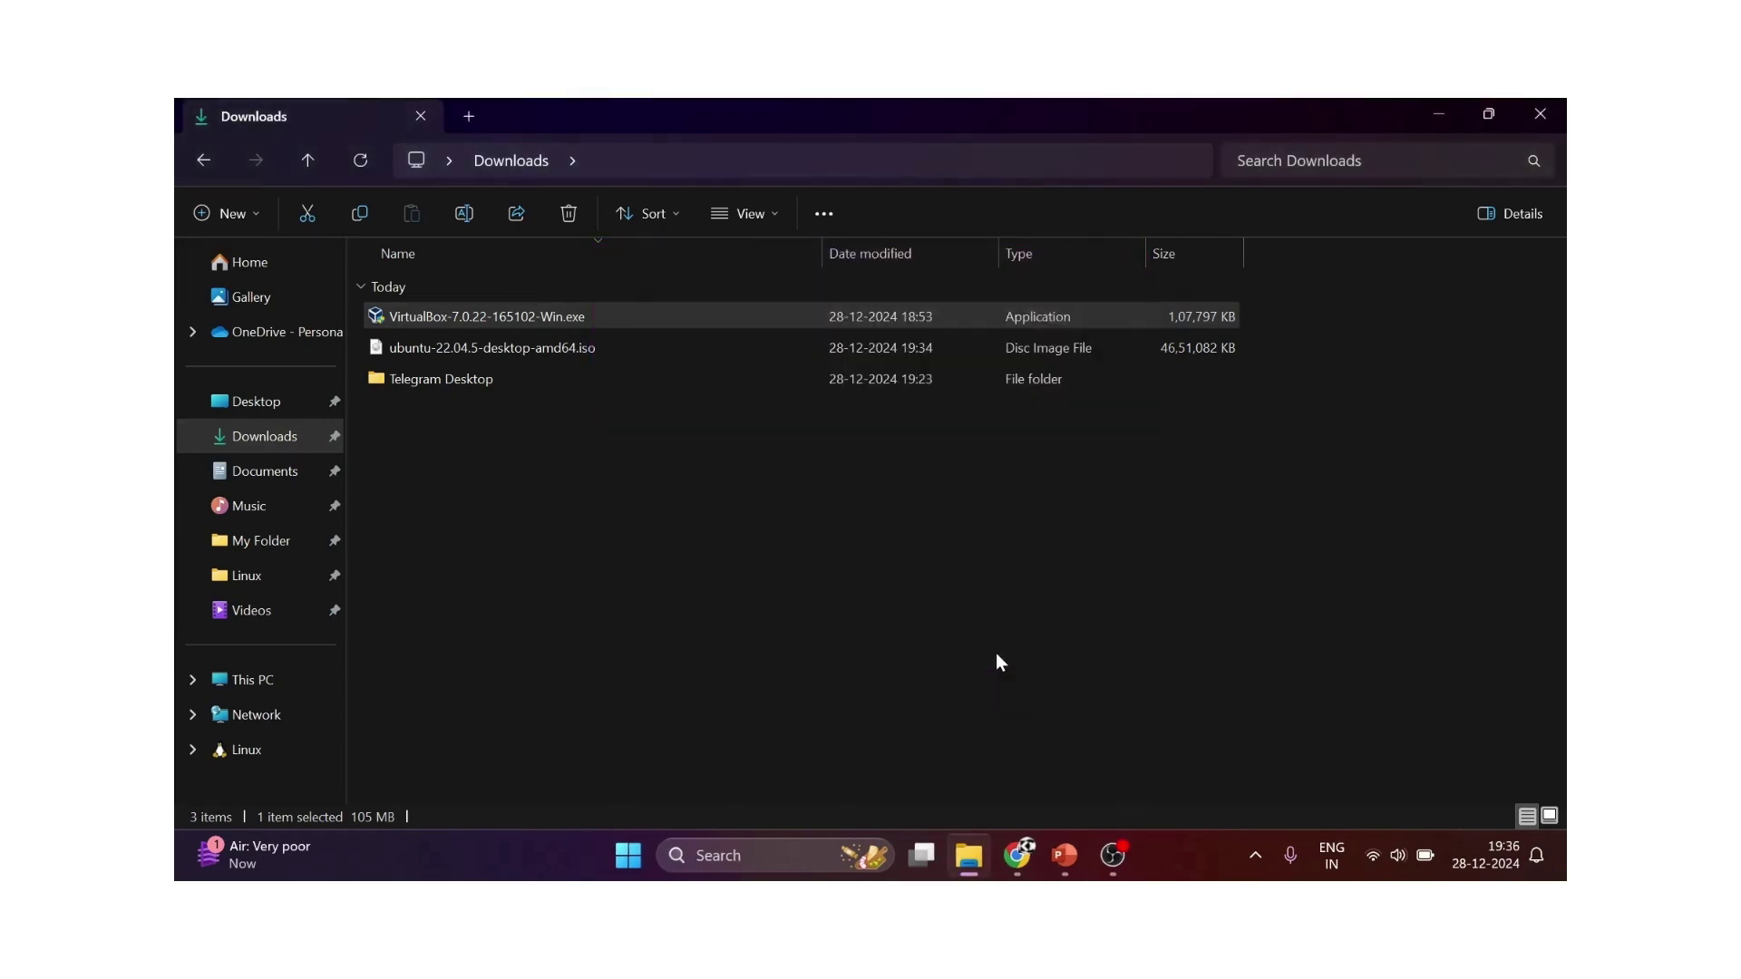
Open Oracle VM VirtualBox through Windows search
{"action": "left_click", "coordinate": [626, 845]}
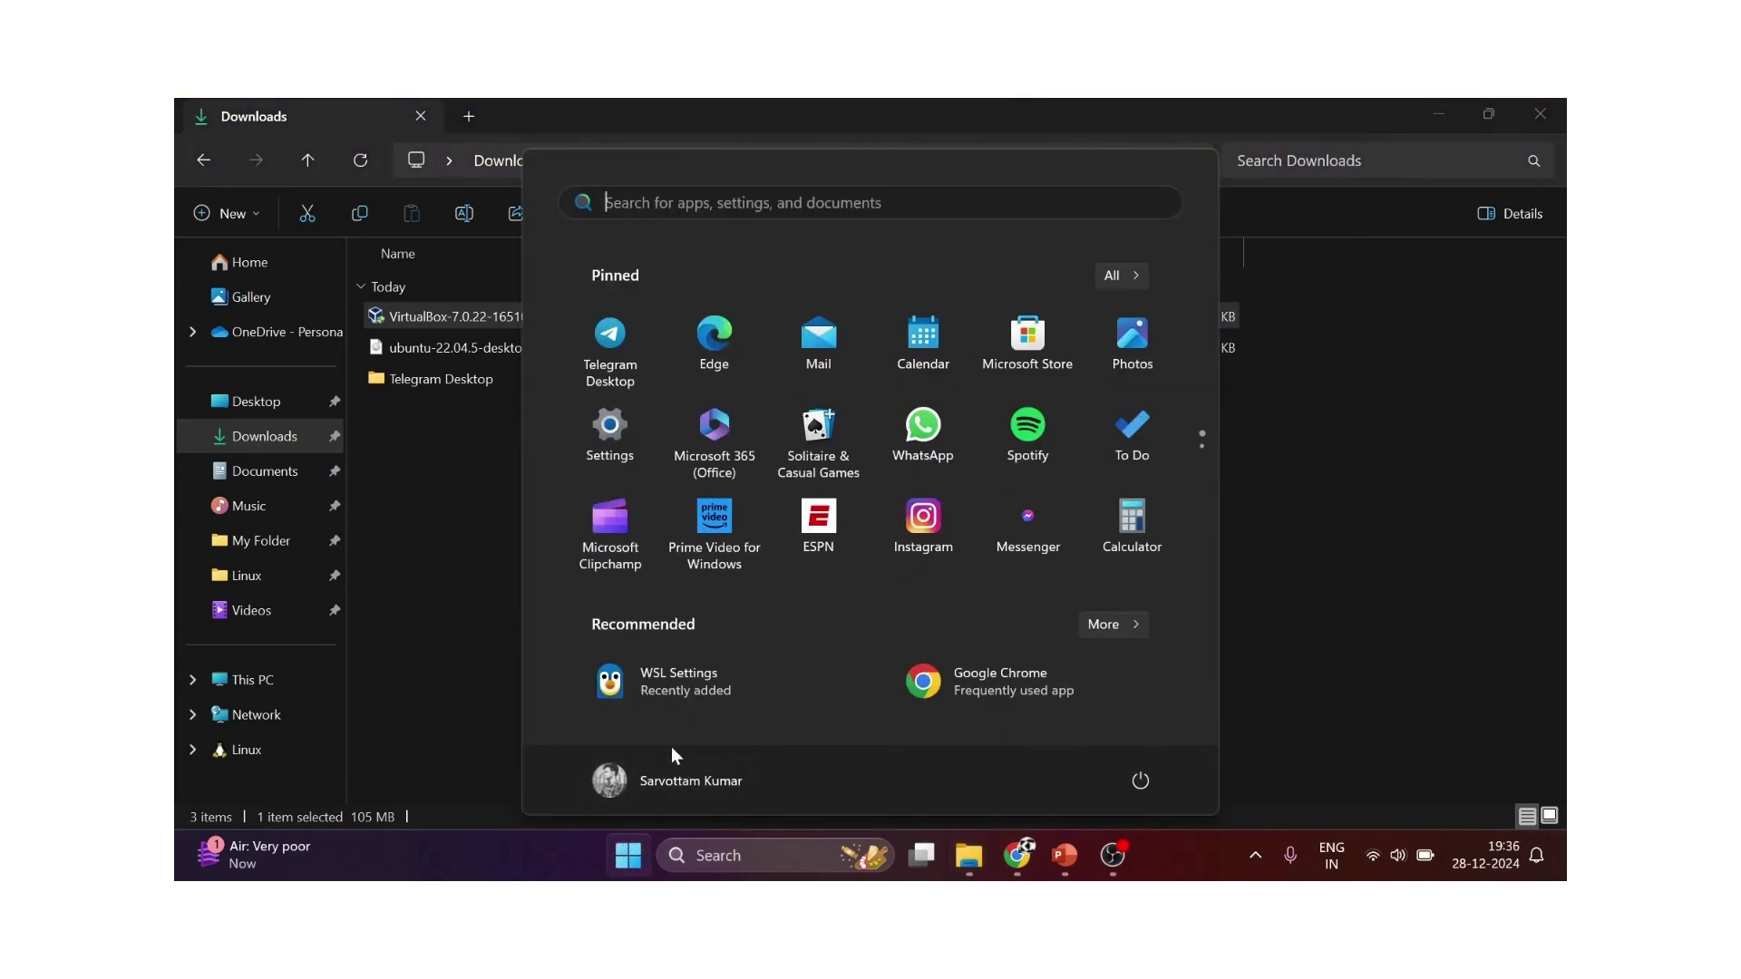
{"action": "key", "text": "Escape"}
{"action": "key", "text": "super+s"}
{"action": "type", "text": "vi"}
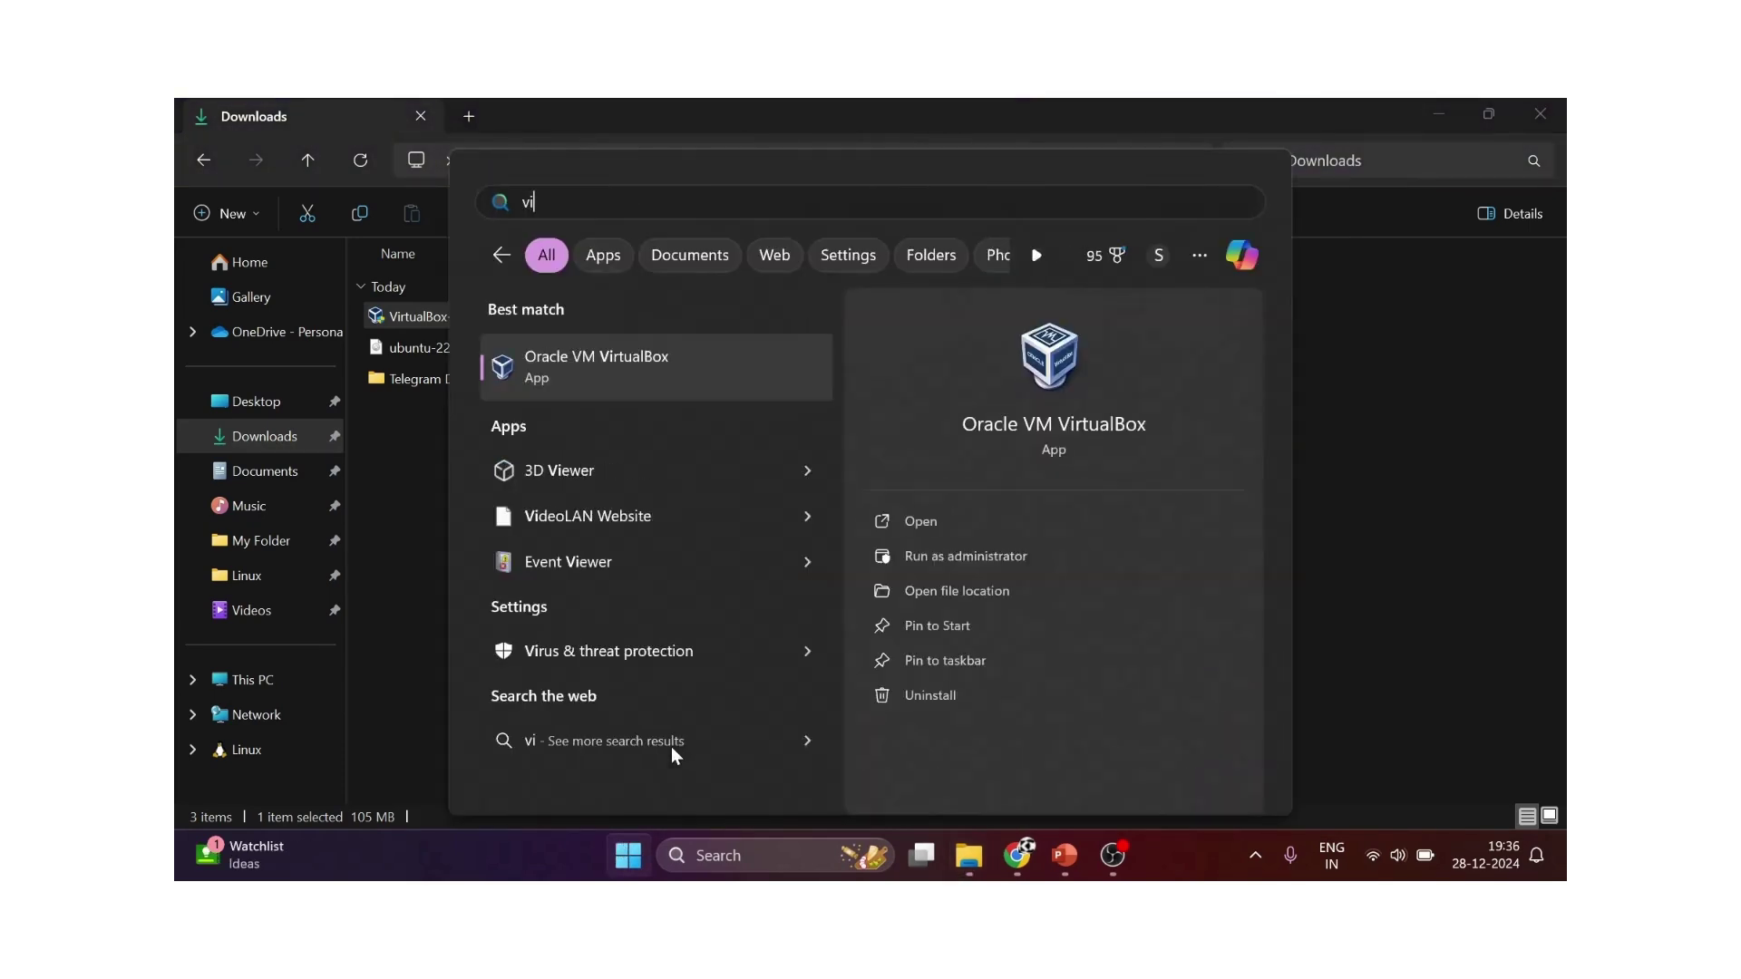
{"action": "key", "text": "Return"}
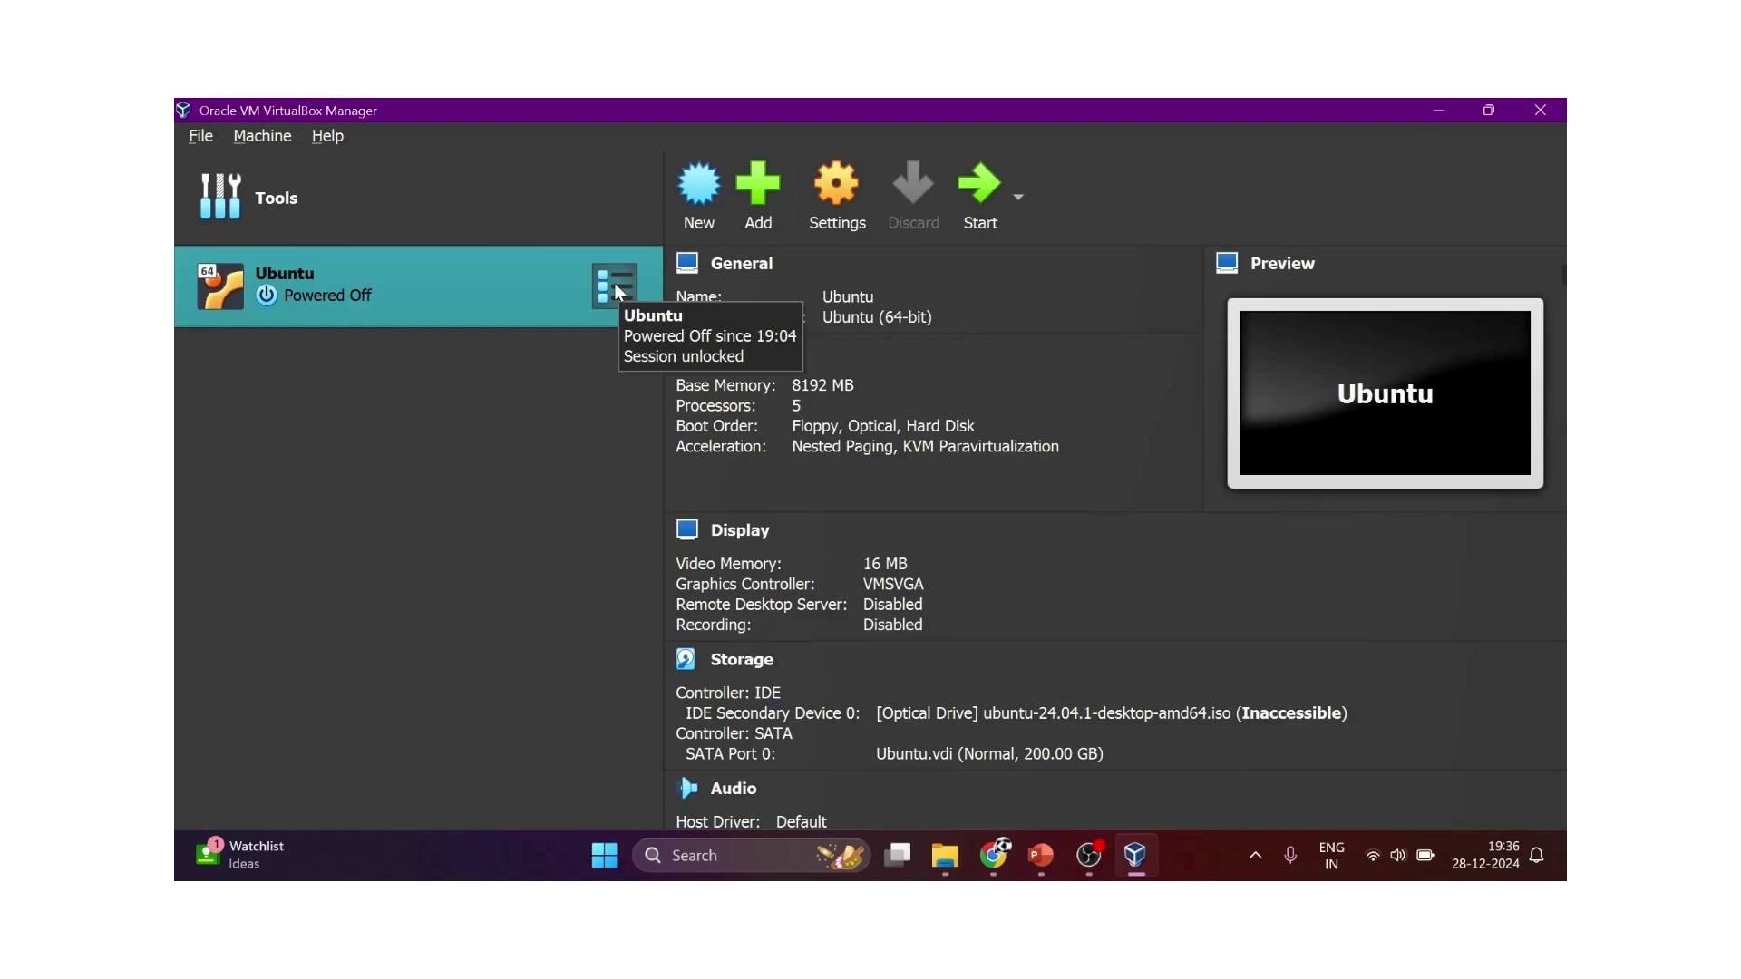
Remove the existing Ubuntu virtual machine and delete all its files
{"action": "right_click", "coordinate": [454, 280]}
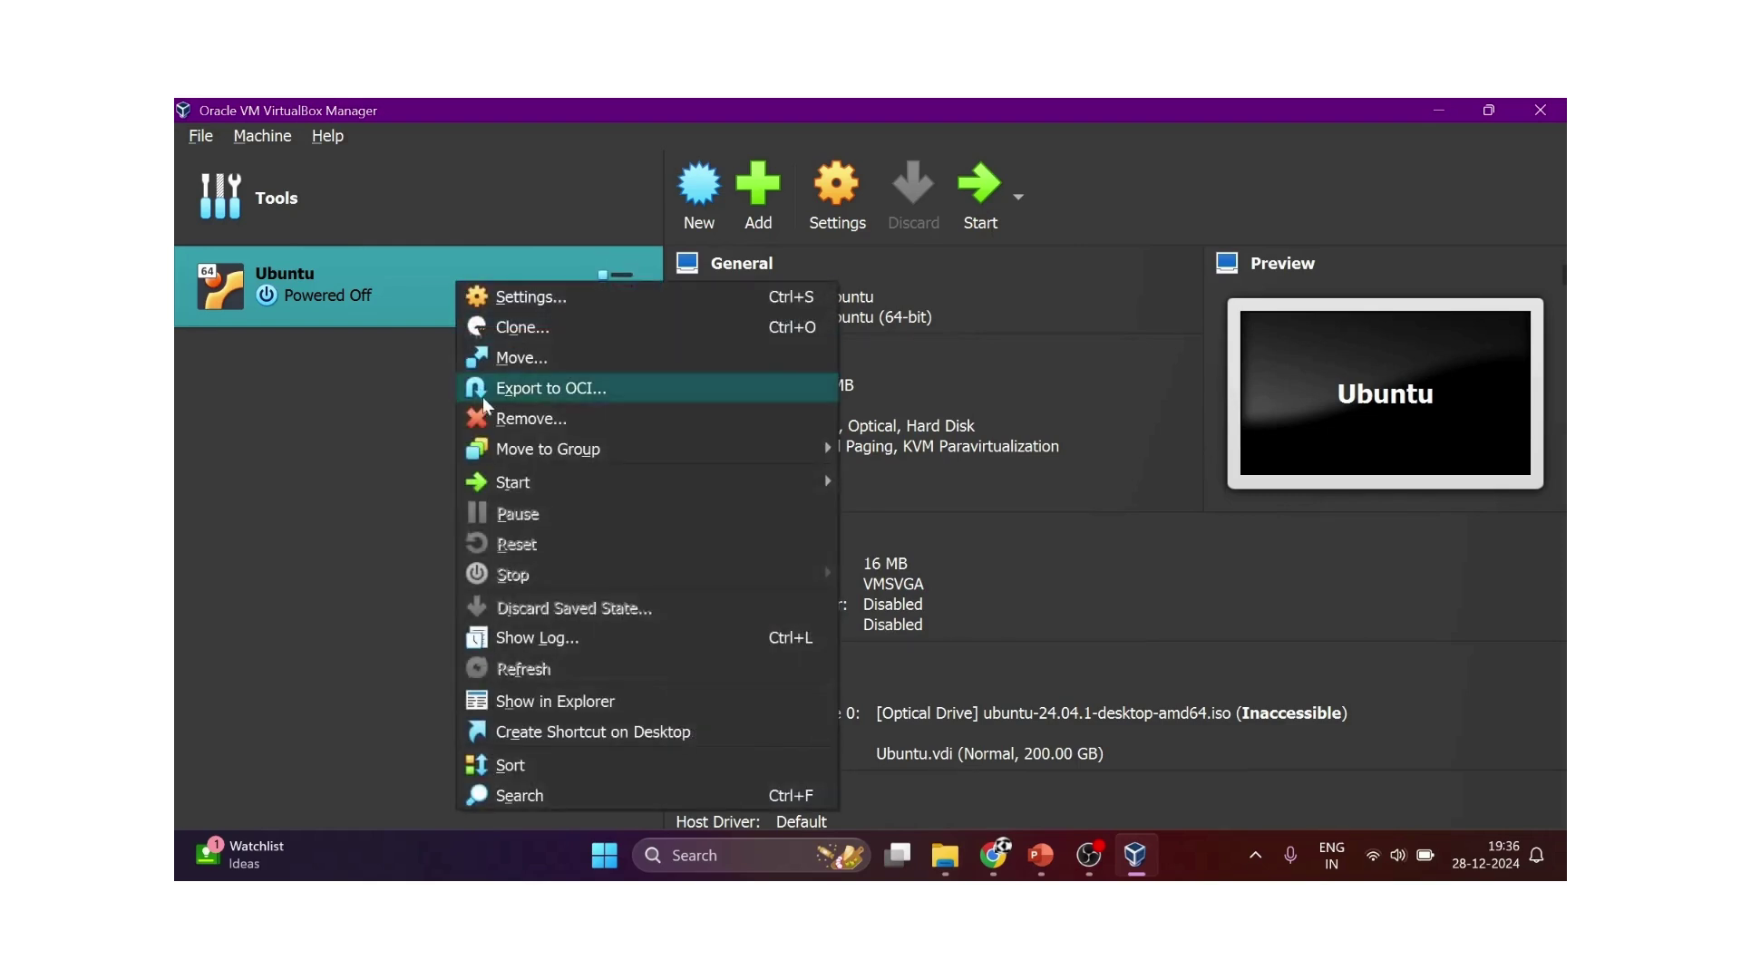
{"action": "left_click", "coordinate": [504, 422]}
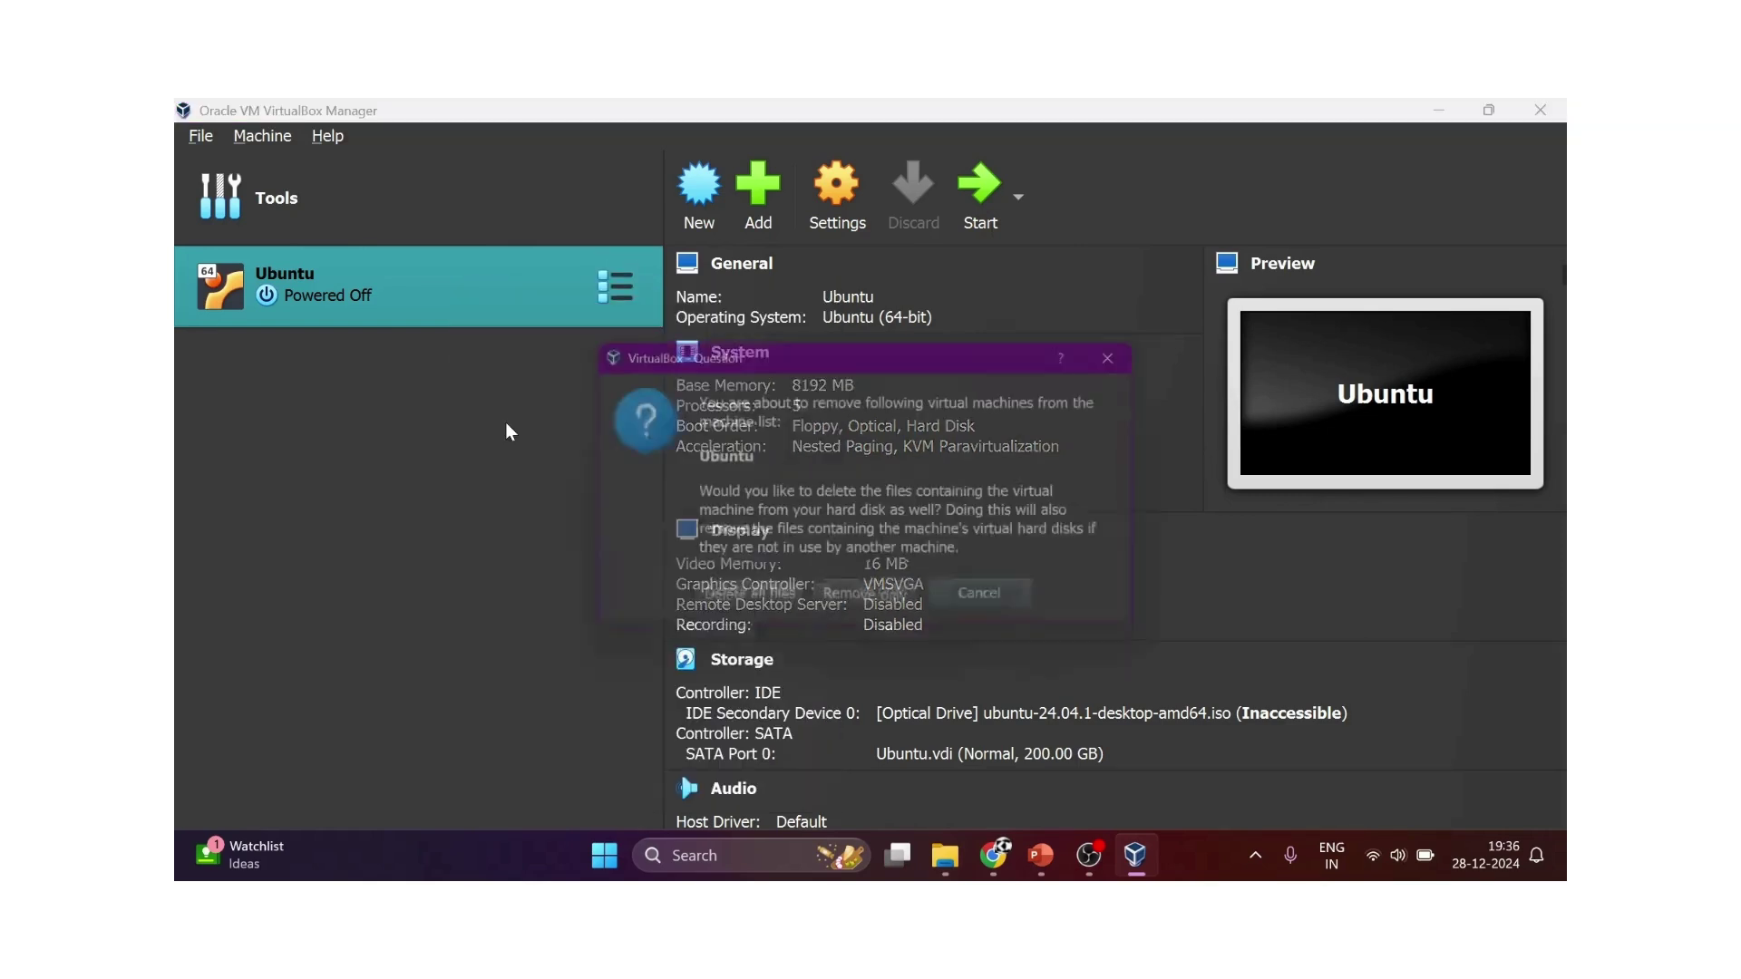
{"action": "left_click", "coordinate": [749, 605]}
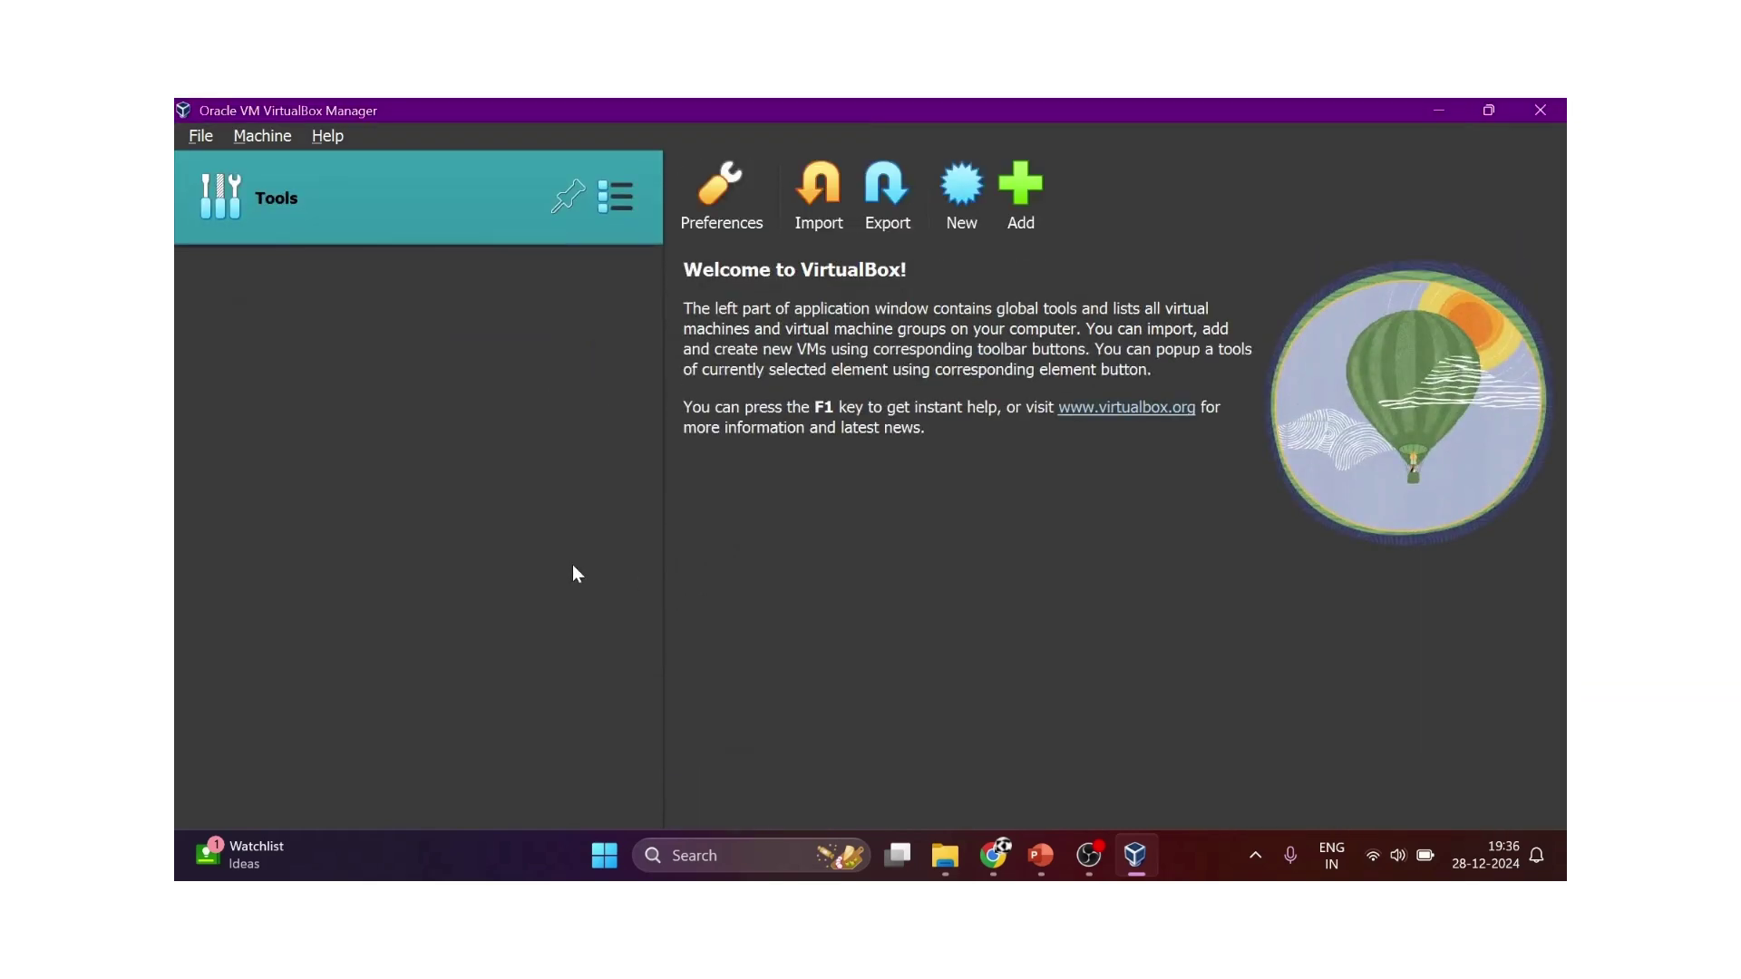
Start a new virtual machine named Ubuntu22 without an ISO image, keeping type Linux and version Ubuntu (64-bit)
{"action": "left_click", "coordinate": [961, 200]}
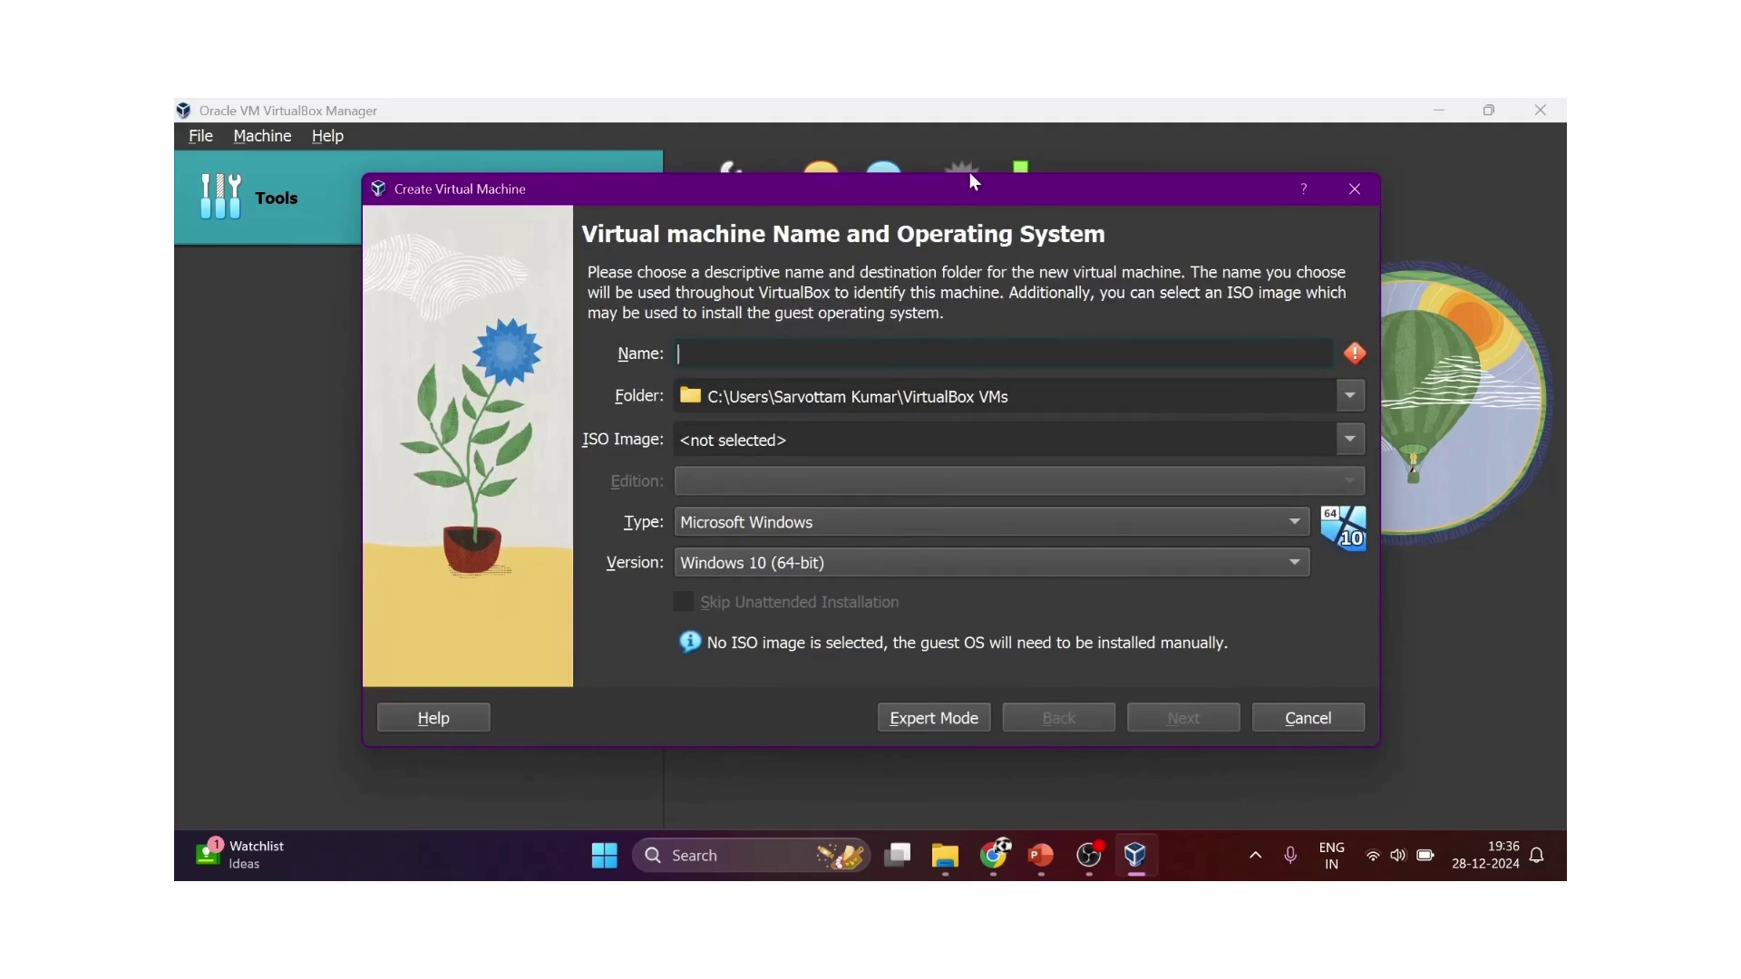
{"action": "type", "text": "ub"}
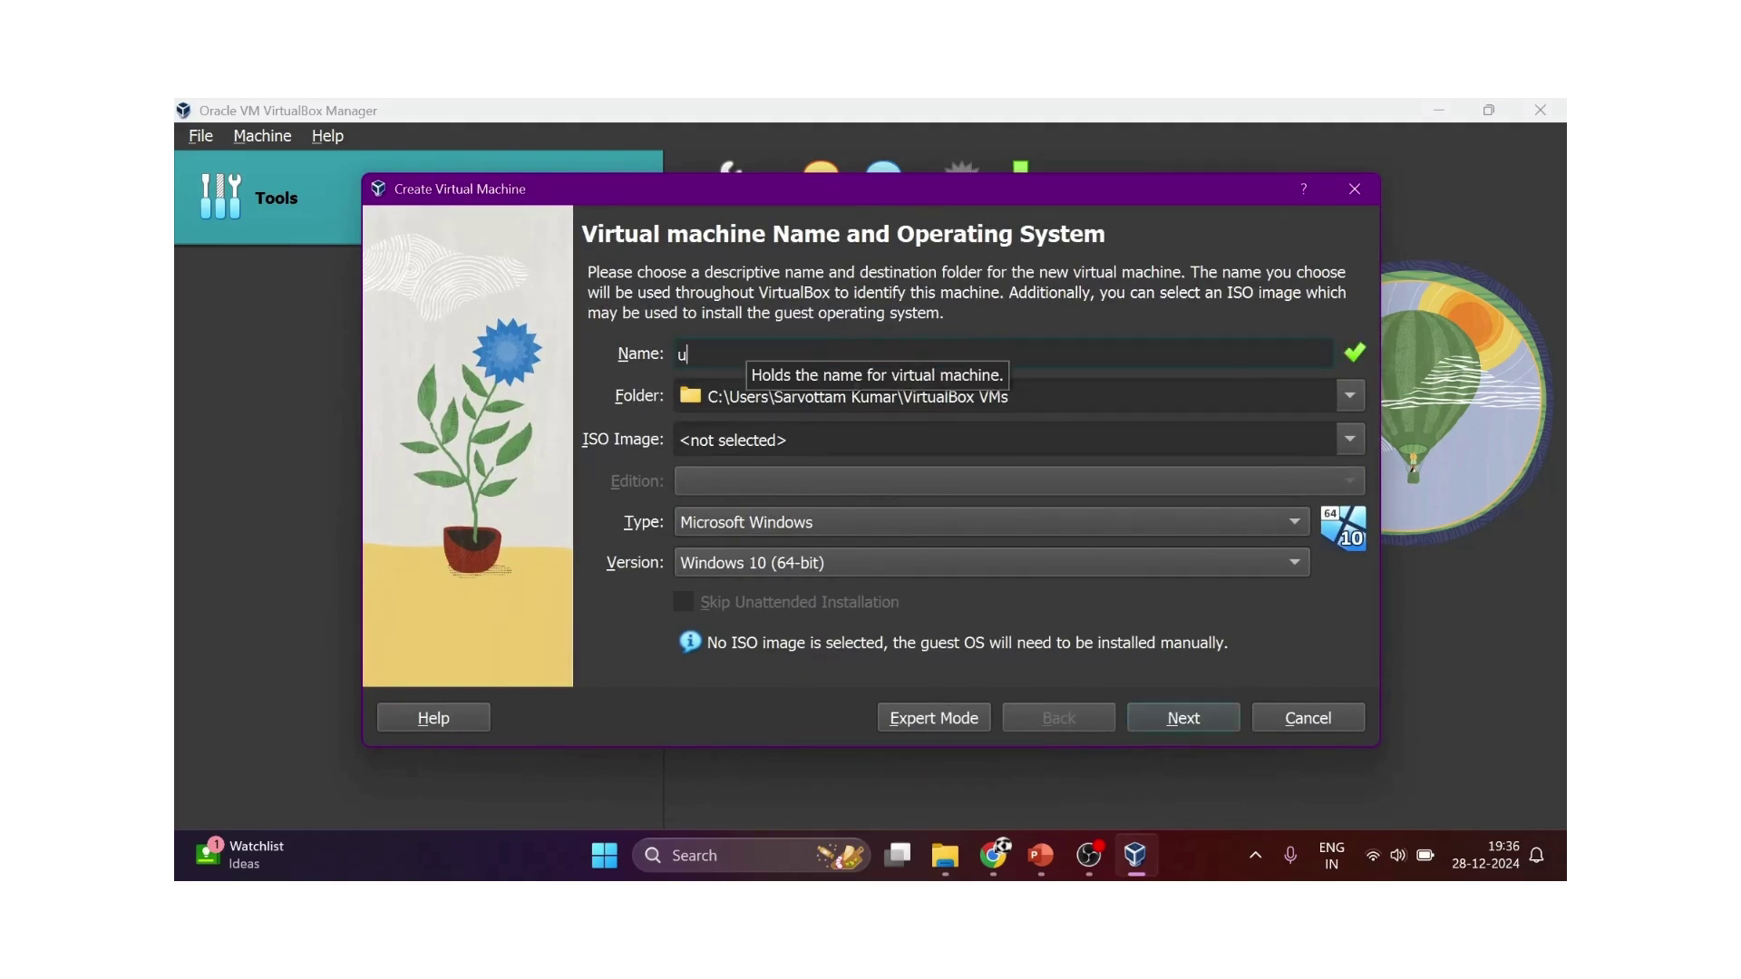
{"action": "key", "text": "BackSpace"}
{"action": "key", "text": "BackSpace"}
{"action": "type", "text": "Ubuntu2"}
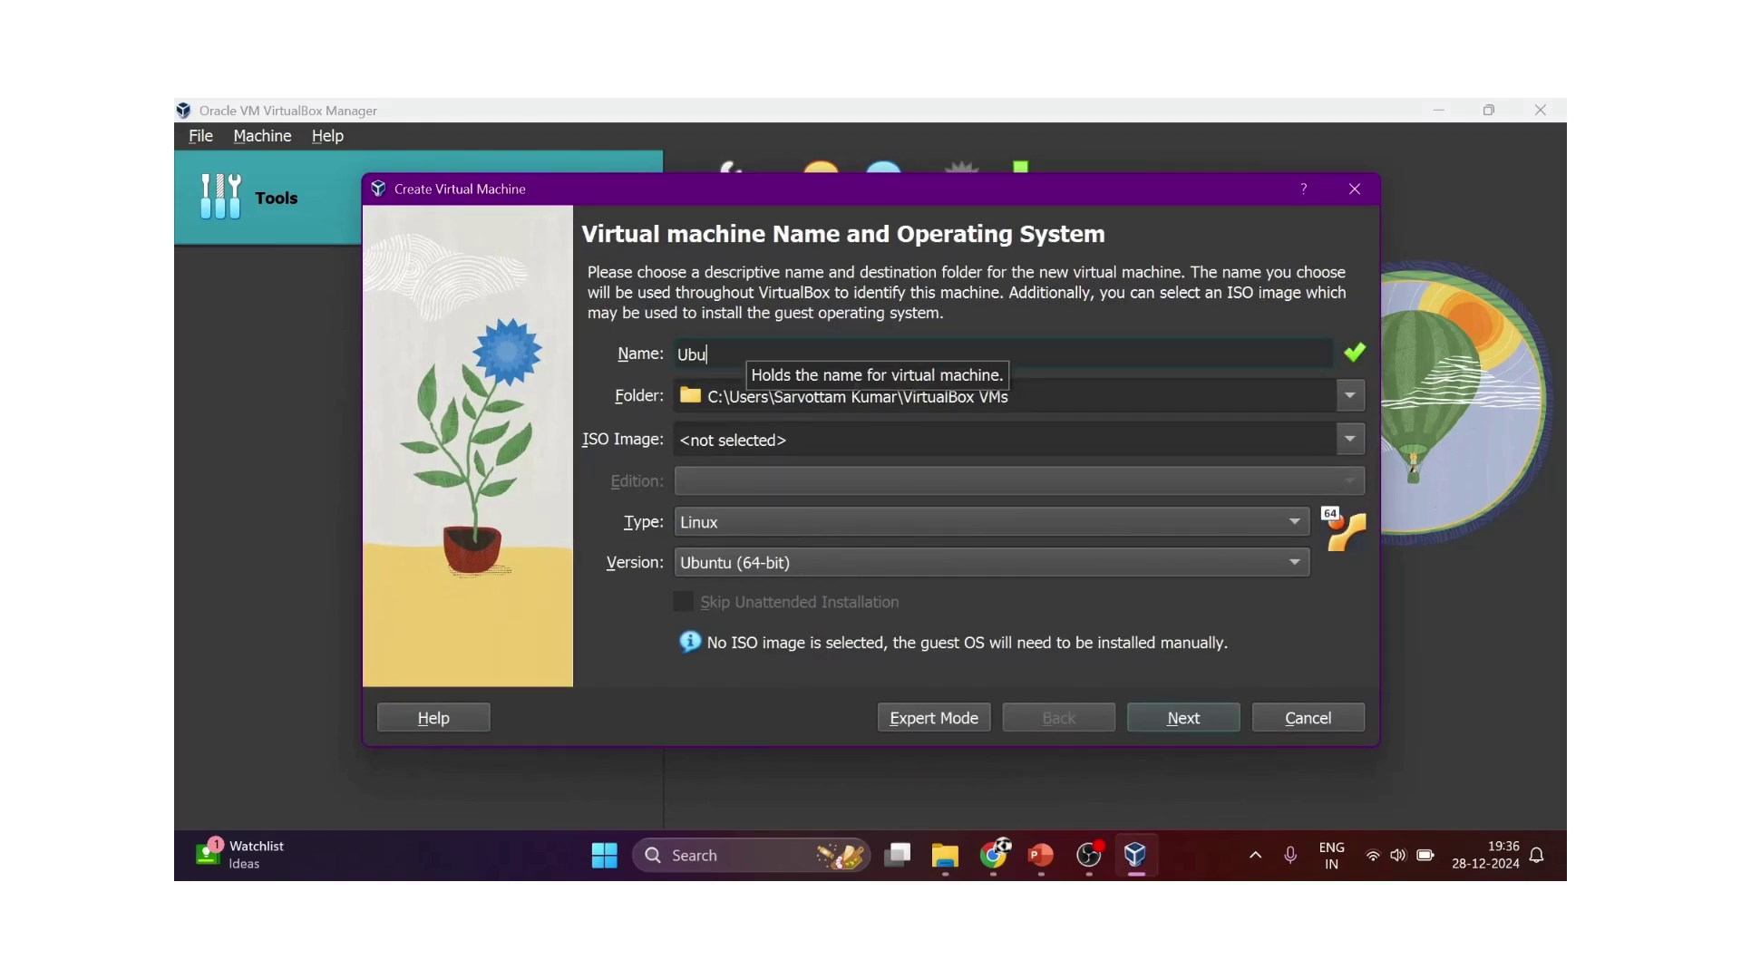
{"action": "type", "text": "2"}
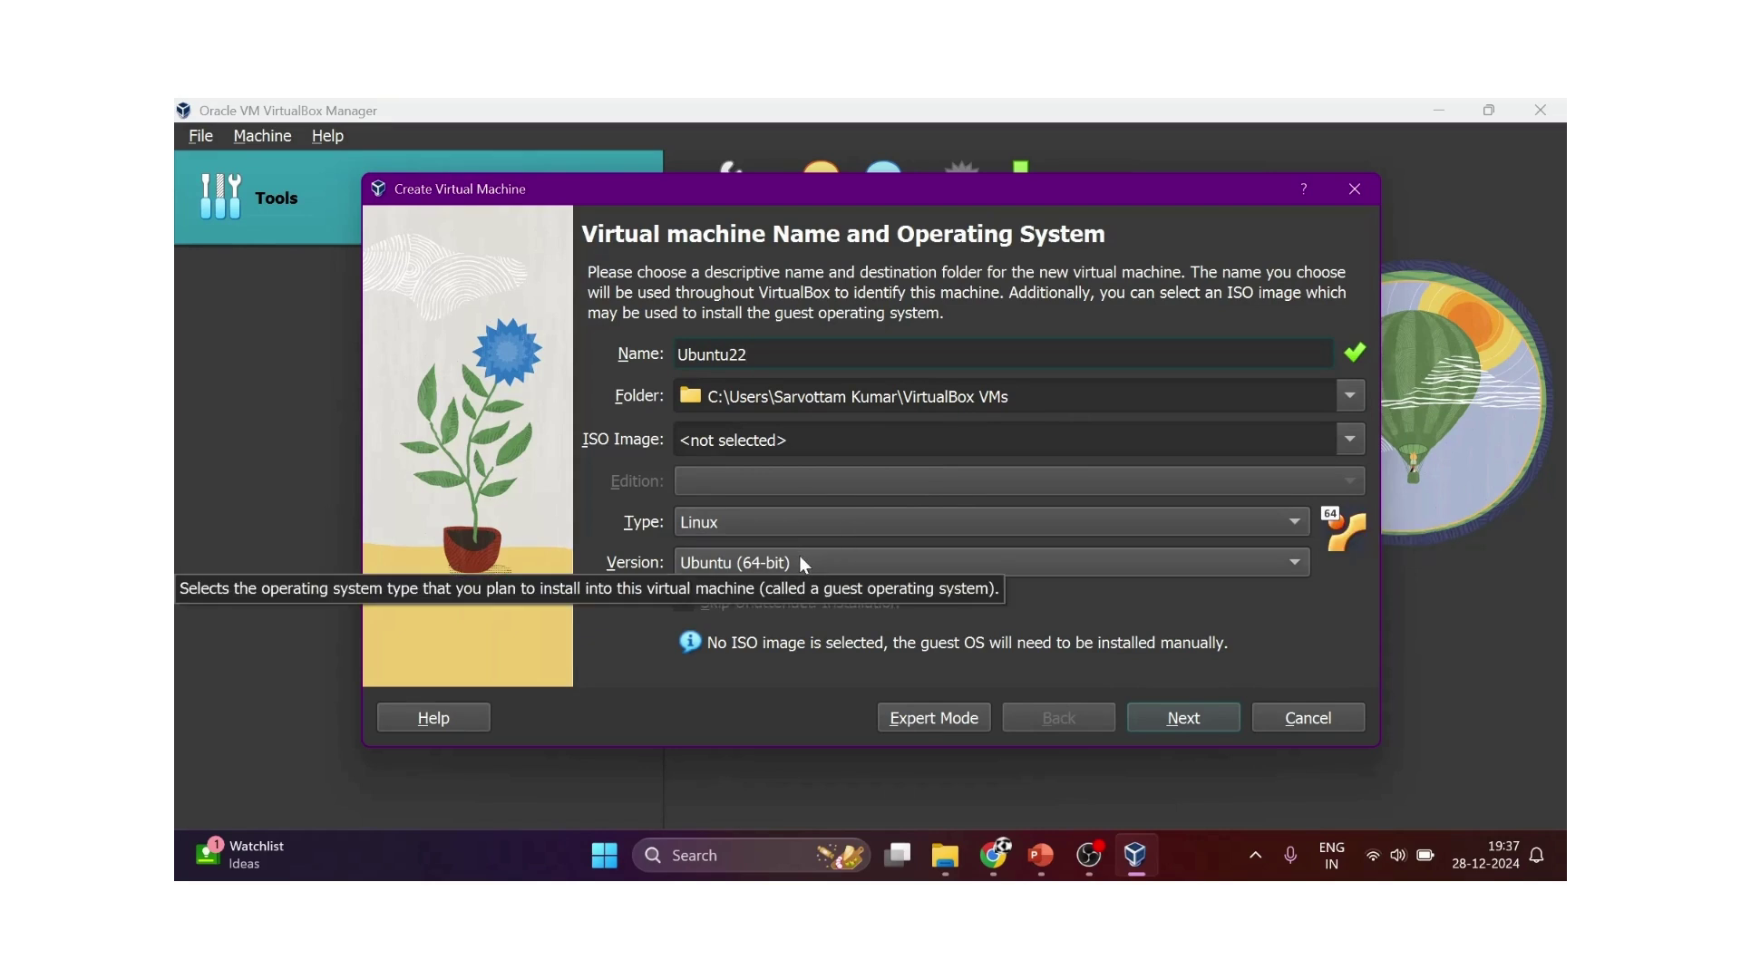
{"action": "left_click", "coordinate": [1186, 712]}
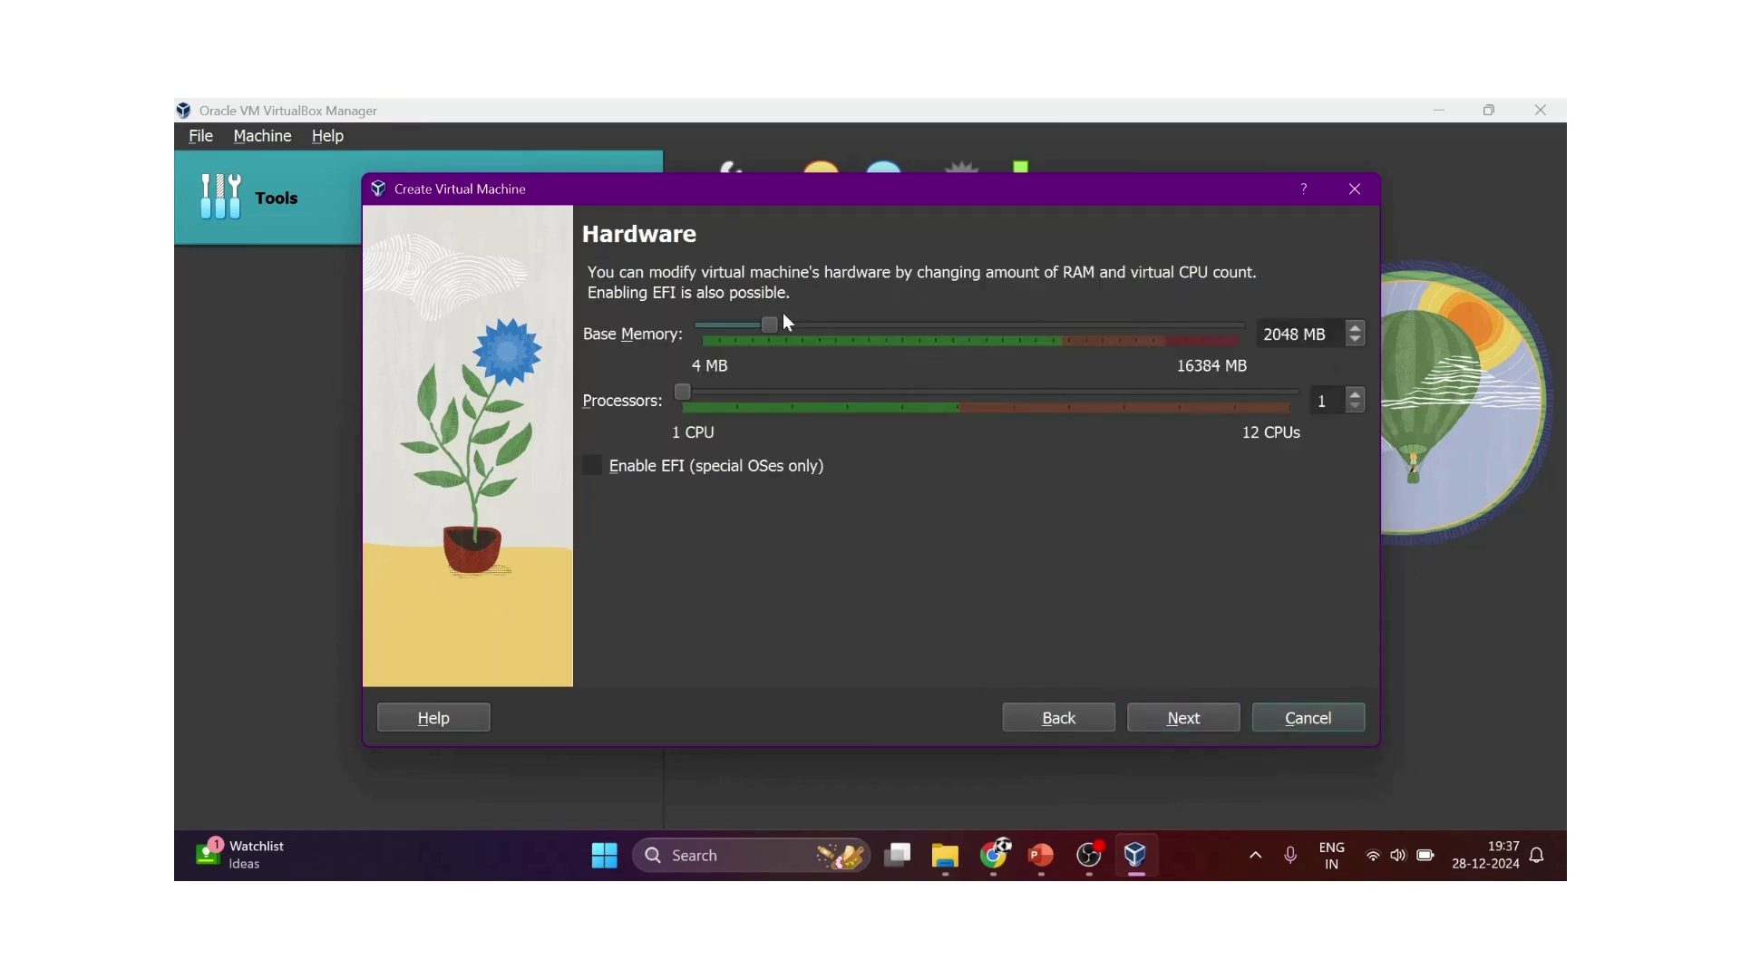
Give the new virtual machine 7170 MB of base memory and 5 processors
{"action": "left_click_drag", "start_coordinate": [772, 325], "coordinate": [967, 332]}
{"action": "mouse_move", "coordinate": [966, 330]}
{"action": "left_mouse_down"}
{"action": "mouse_move", "coordinate": [915, 329]}
{"action": "mouse_move", "coordinate": [935, 332]}
{"action": "left_mouse_up"}
{"action": "left_click_drag", "start_coordinate": [681, 396], "coordinate": [880, 402]}
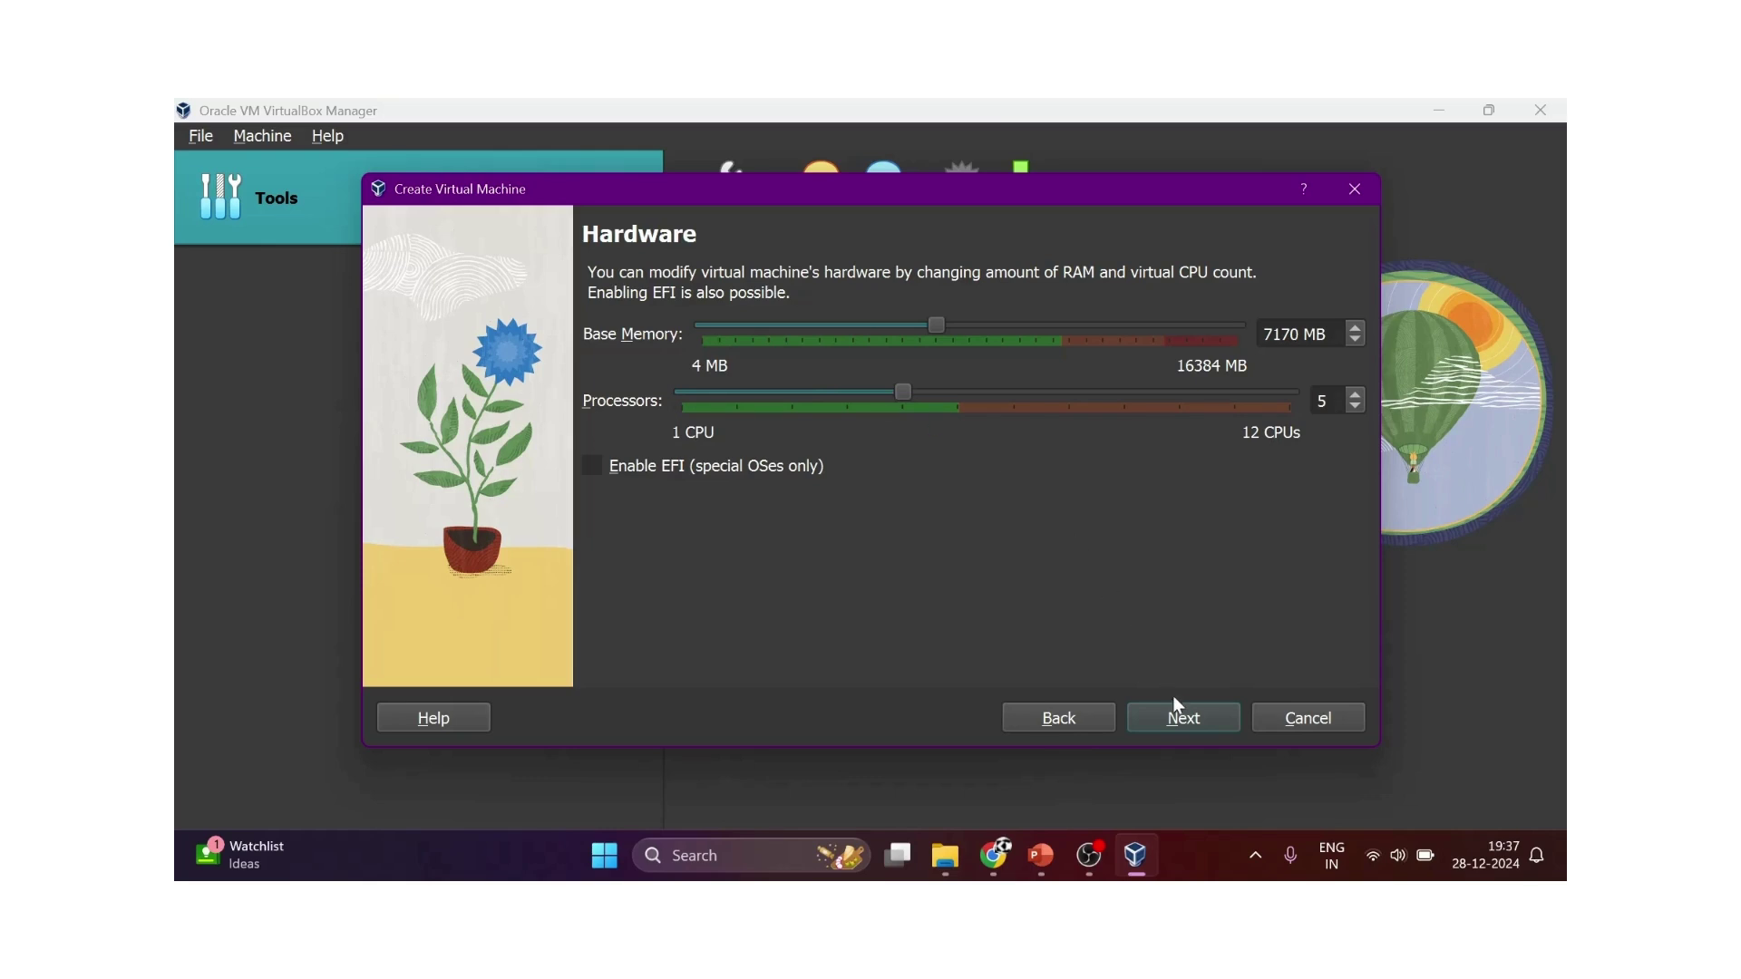
{"action": "left_click", "coordinate": [1181, 718]}
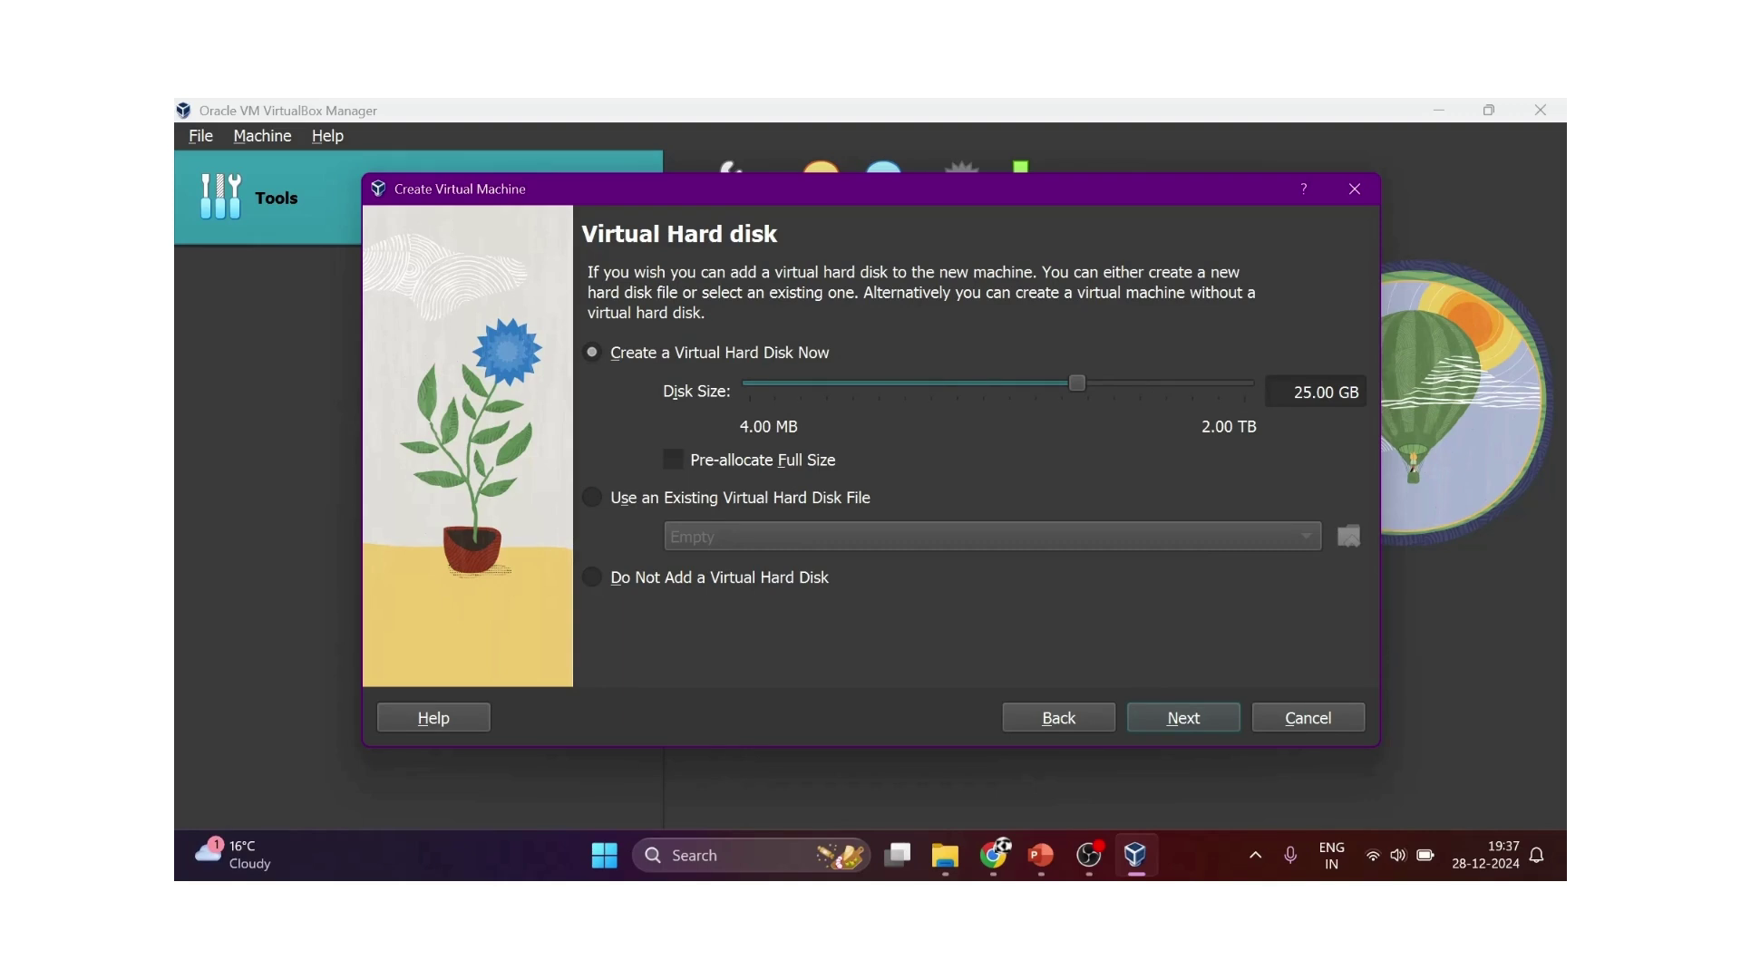
Set the new virtual hard disk size to 200 GB and finish creating the virtual machine
{"action": "key", "text": "BackSpace"}
{"action": "type", "text": "00"}
{"action": "left_click", "coordinate": [1169, 721]}
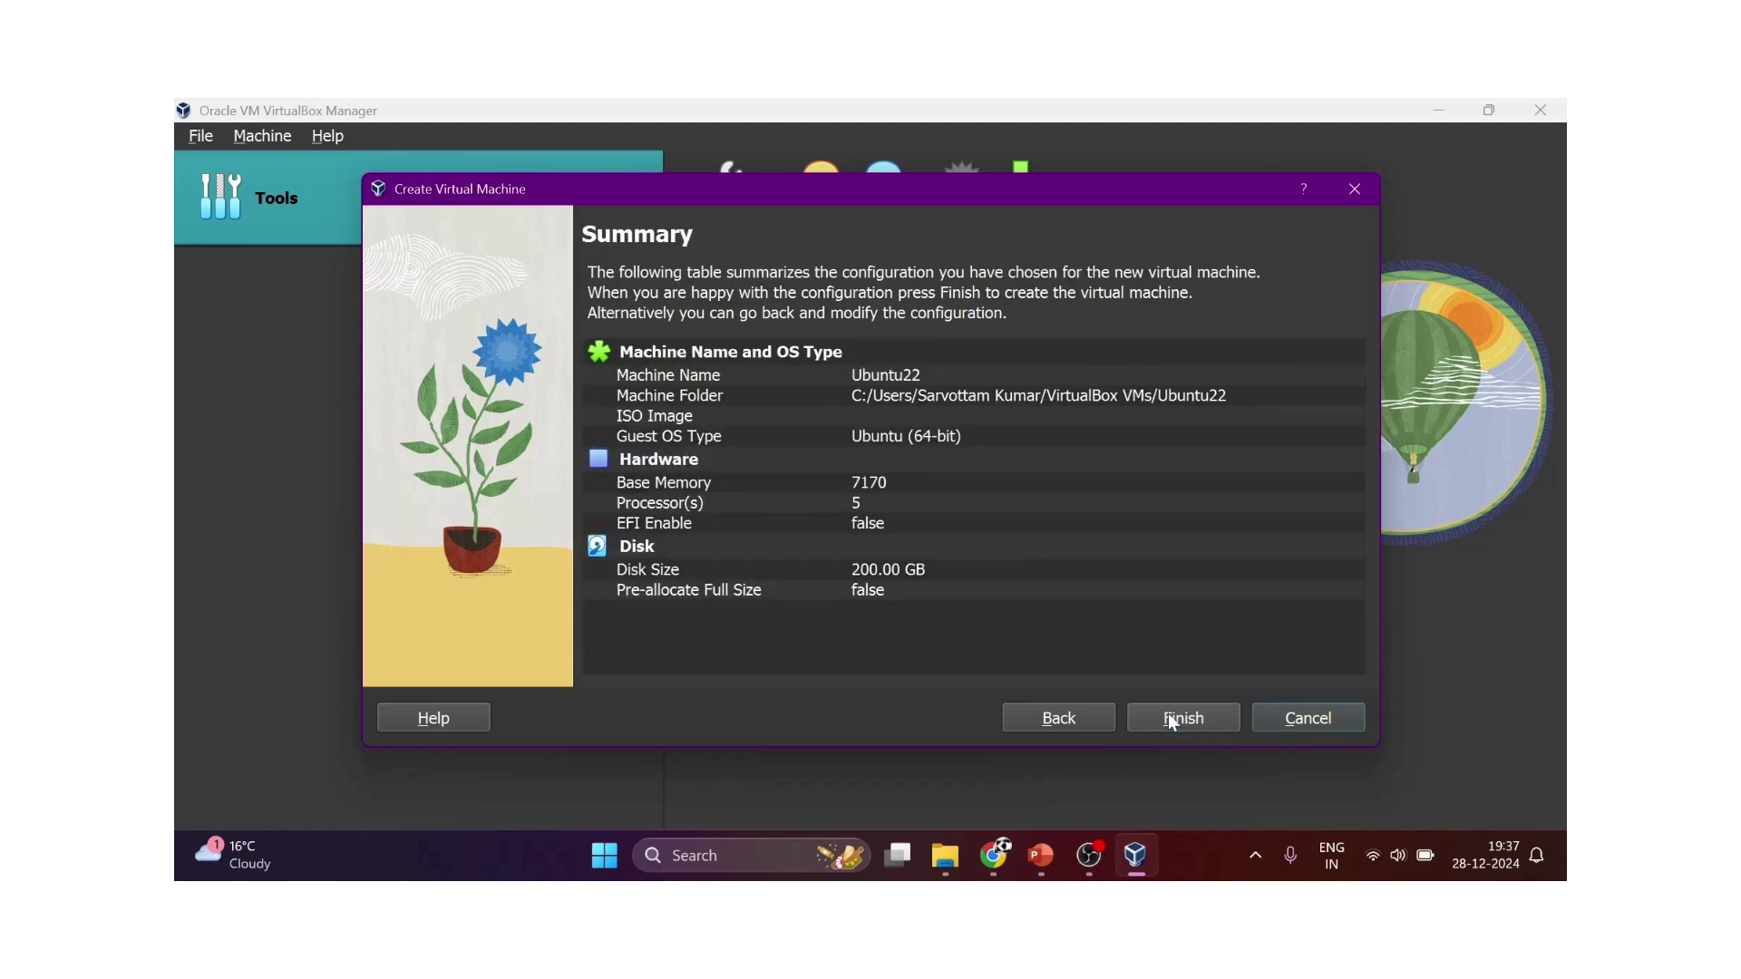
{"action": "left_click", "coordinate": [1170, 718]}
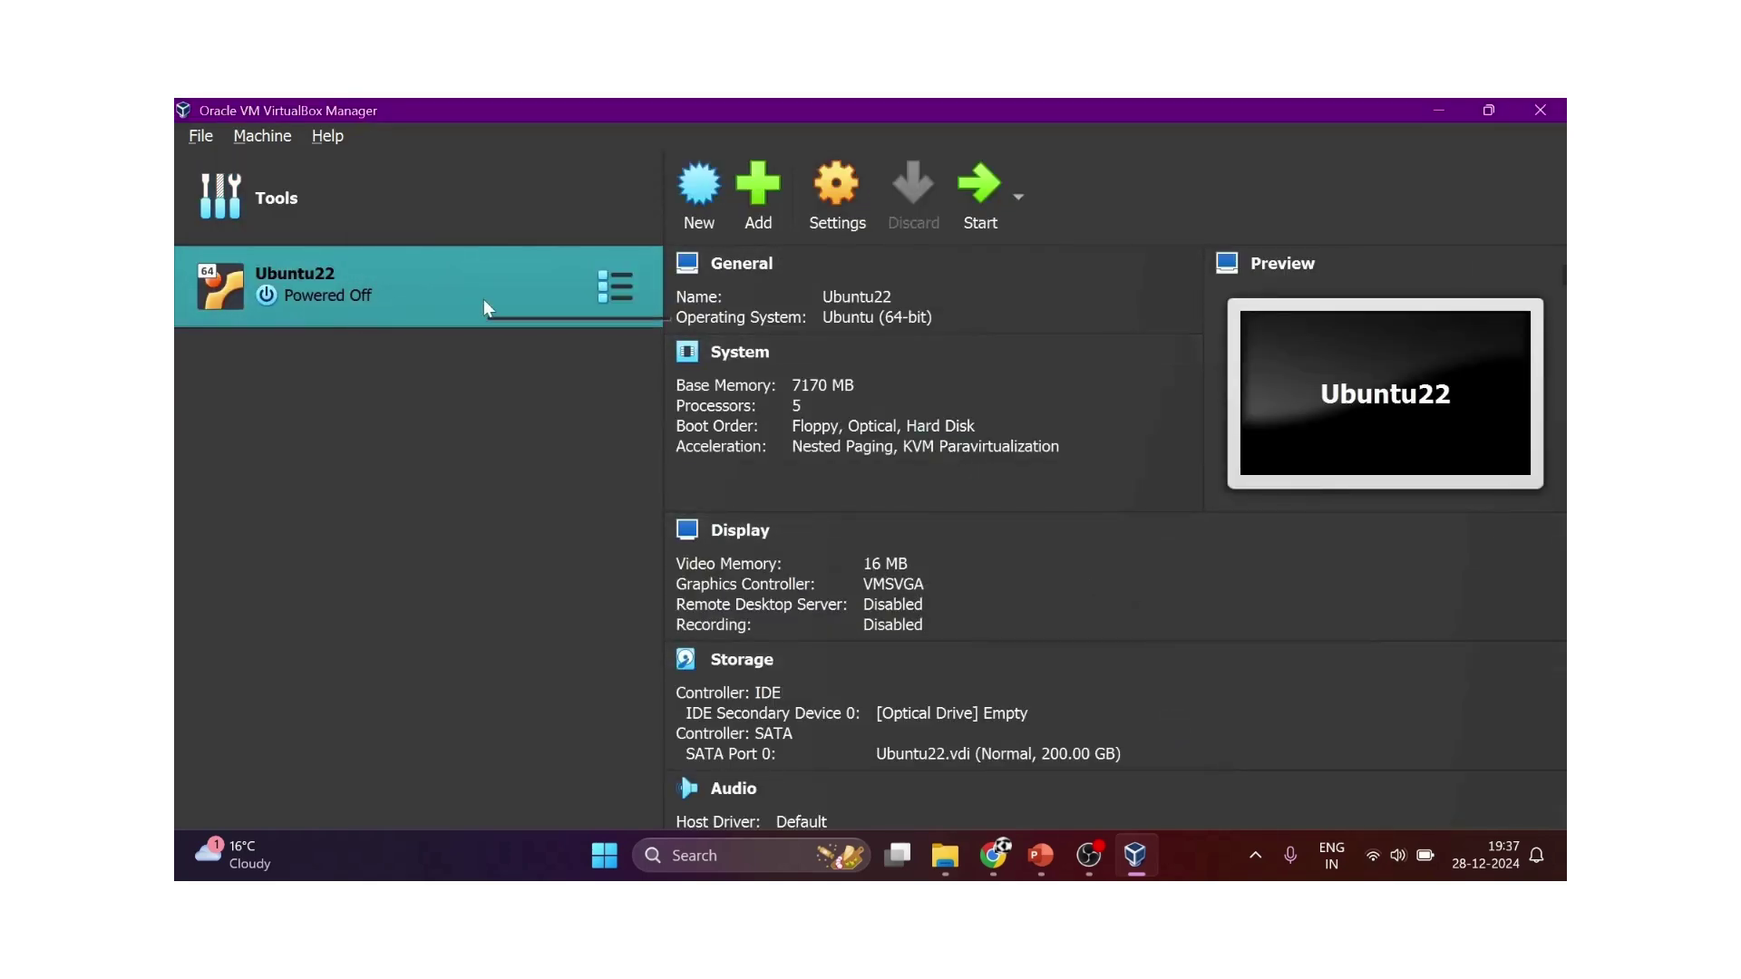
Open the Ubuntu22 settings and review the system's motherboard, processor and acceleration options
{"action": "left_click", "coordinate": [831, 205]}
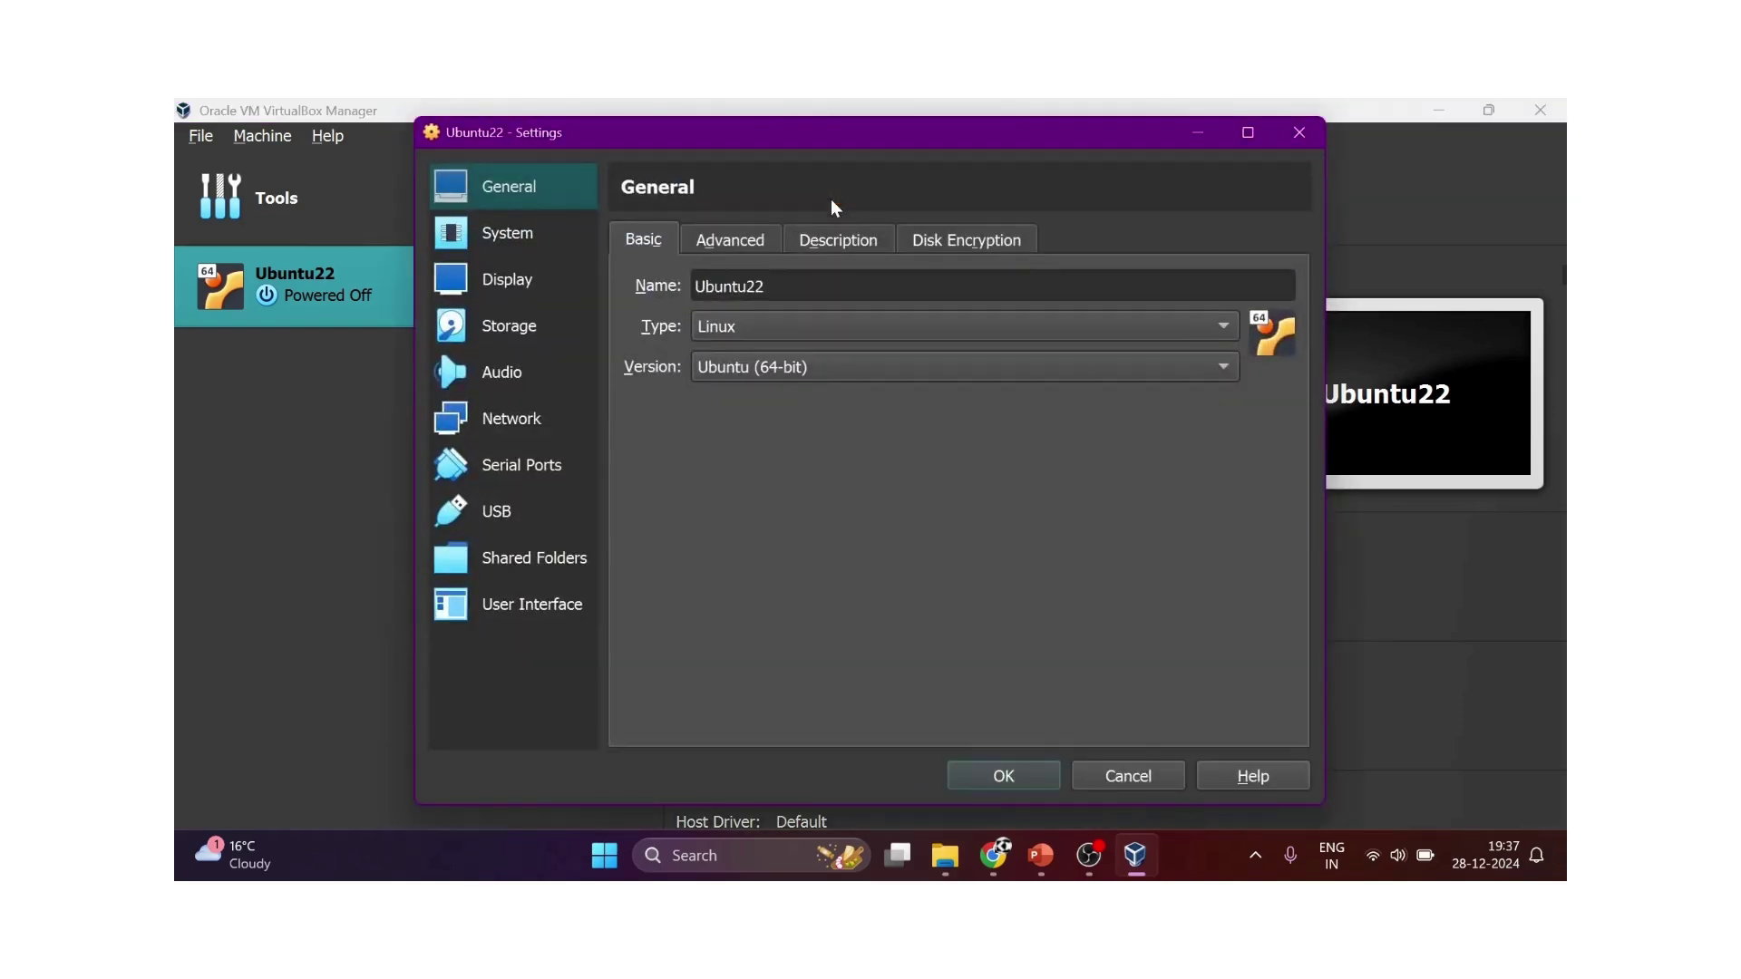
{"action": "left_click", "coordinate": [508, 231]}
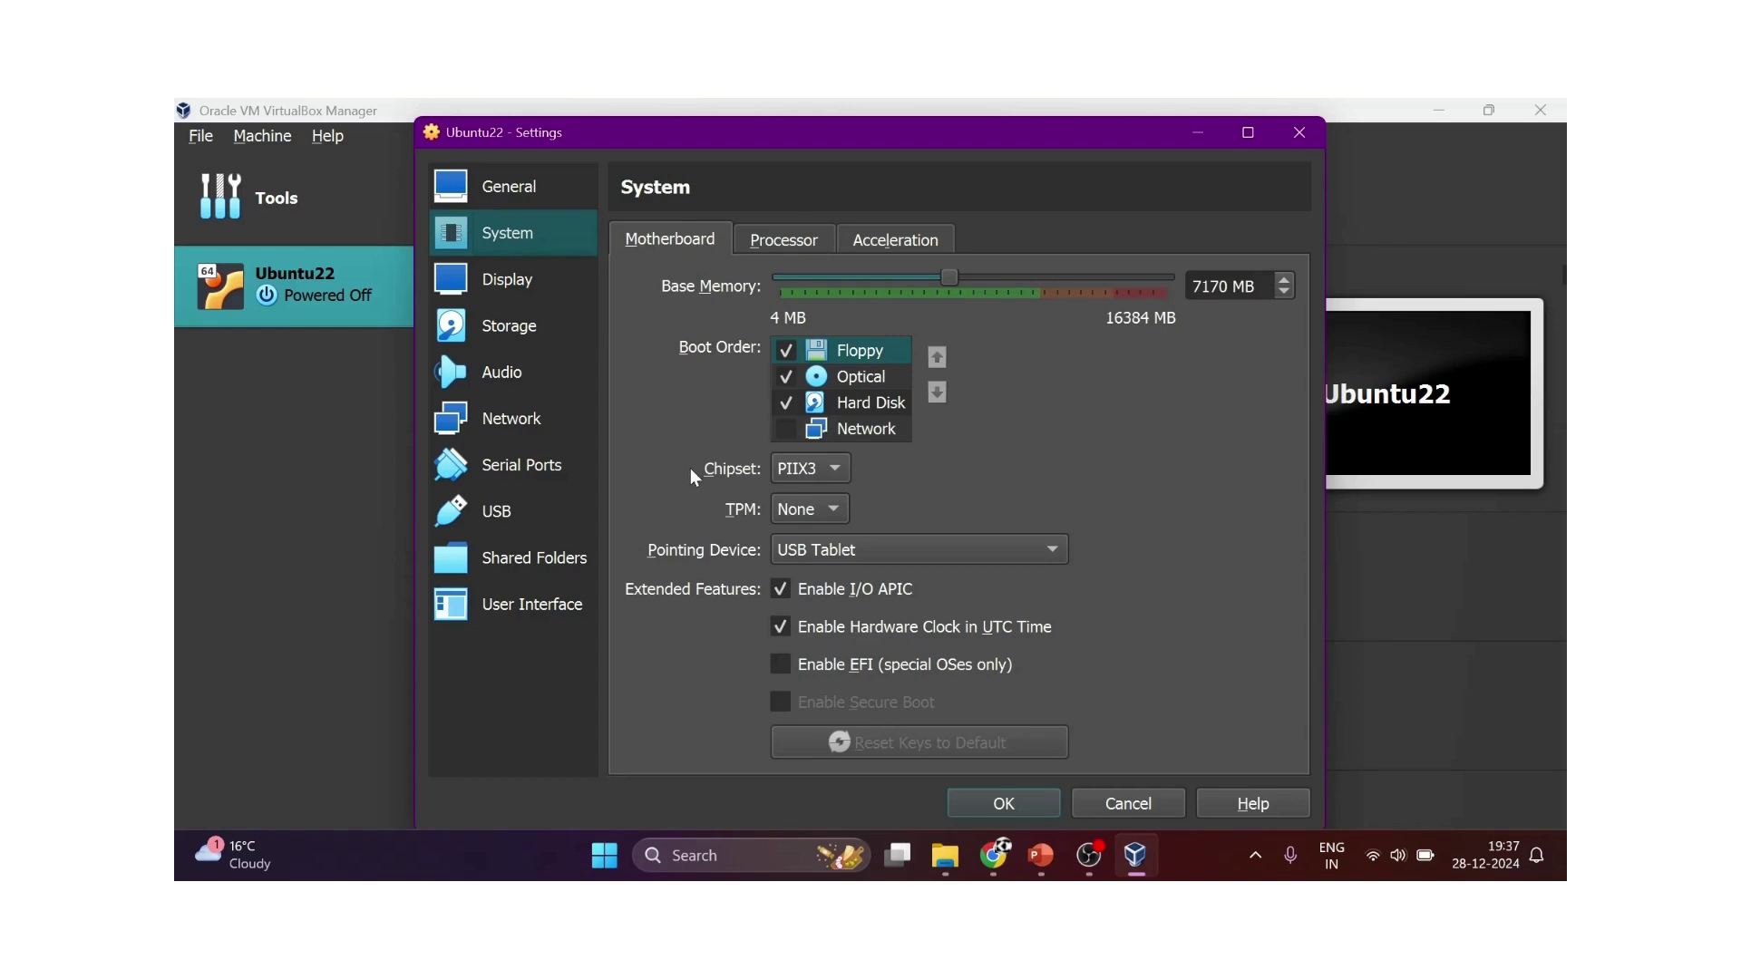
{"action": "left_click", "coordinate": [777, 240]}
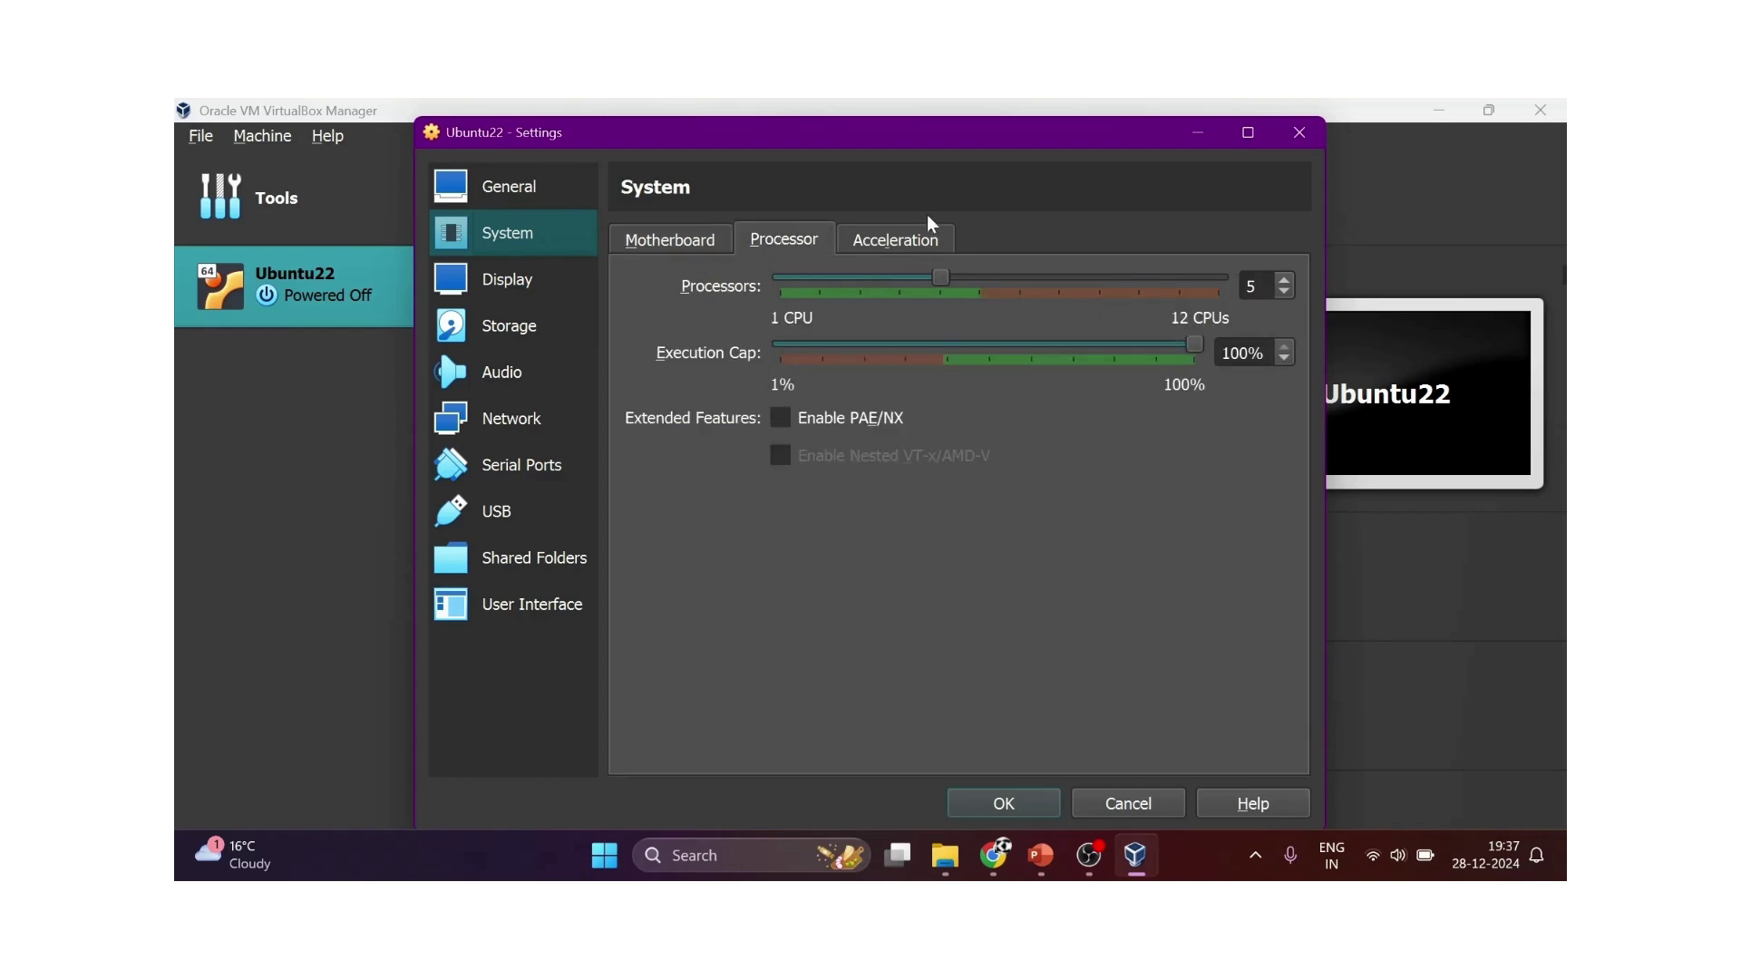
{"action": "left_click", "coordinate": [887, 236]}
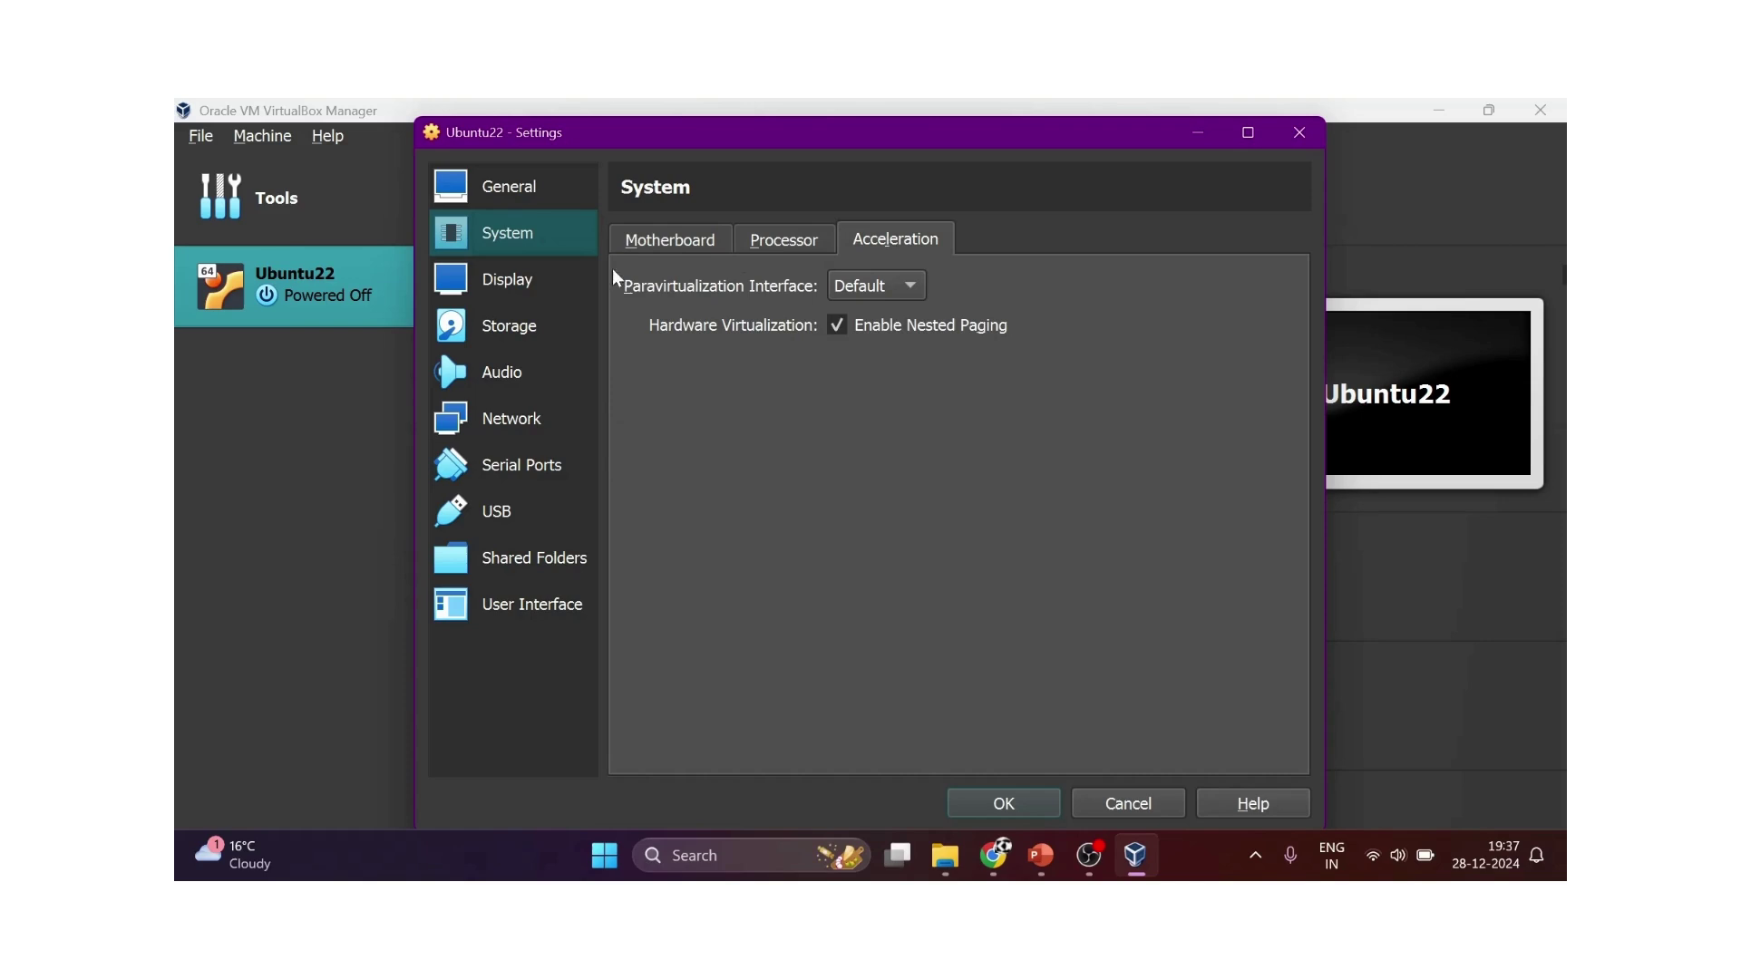
Set the virtual machine's display video memory to 60 MB
{"action": "left_click", "coordinate": [506, 279]}
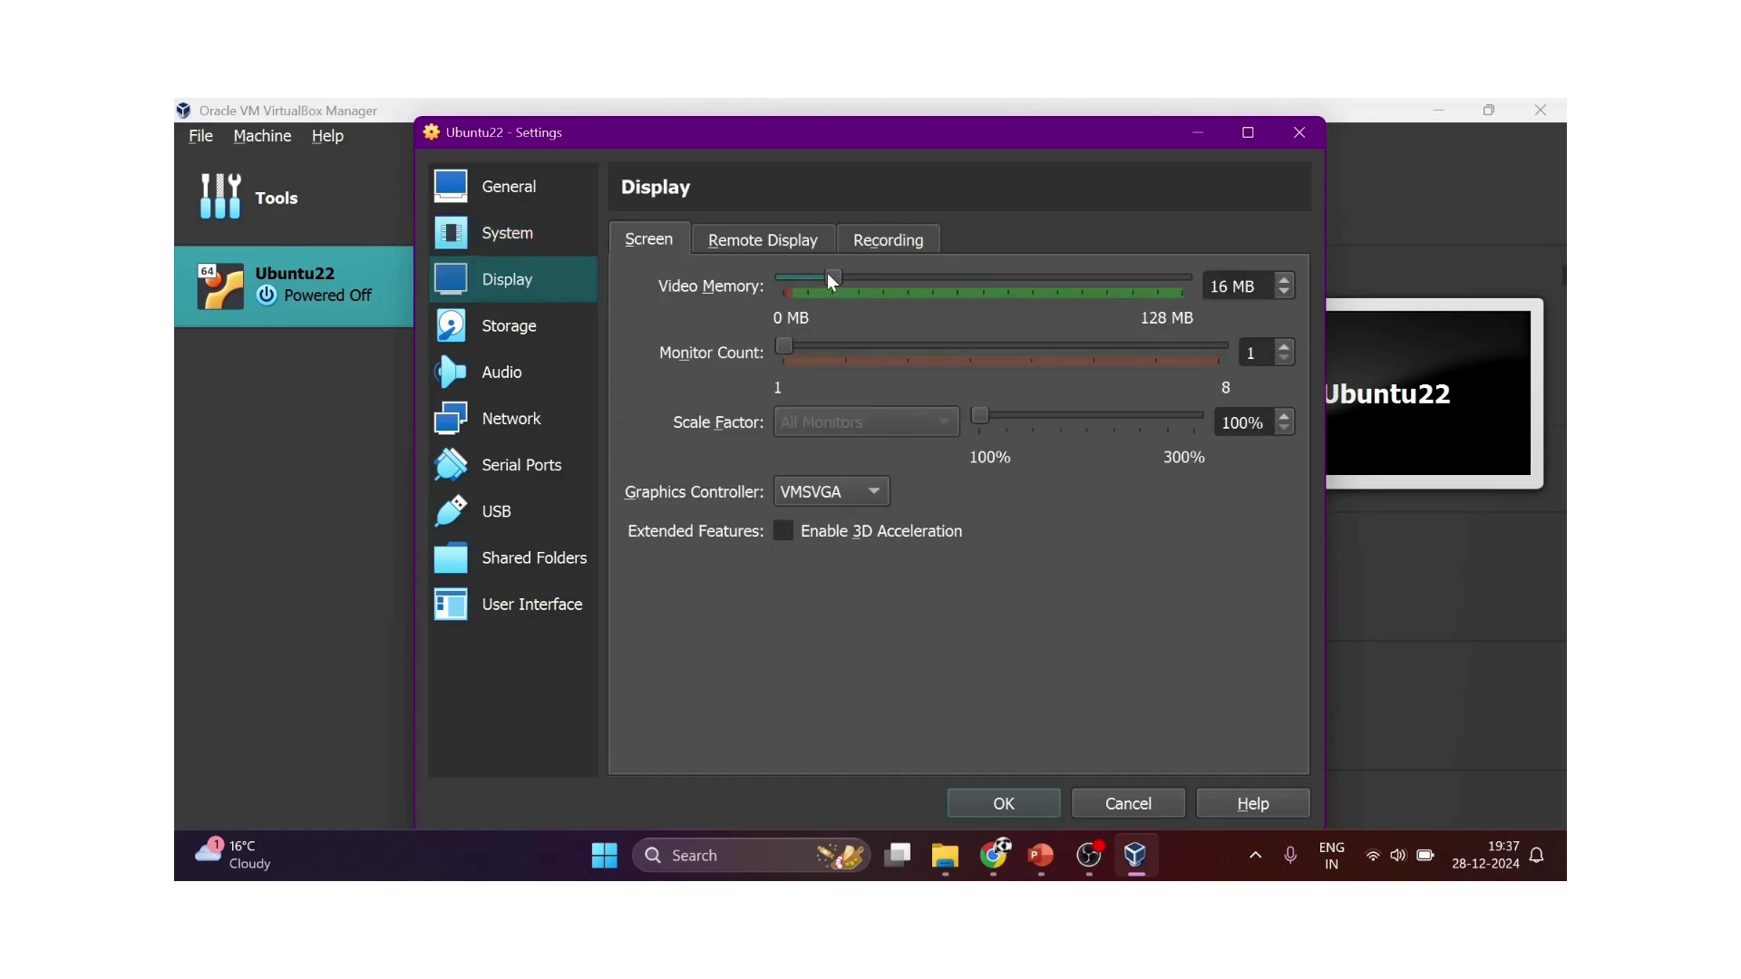
{"action": "left_click_drag", "start_coordinate": [830, 273], "coordinate": [966, 286]}
Load ubuntu-22.04.5-desktop-amd64.iso from Downloads into the empty IDE optical drive and save the machine's settings
{"action": "left_click", "coordinate": [497, 330]}
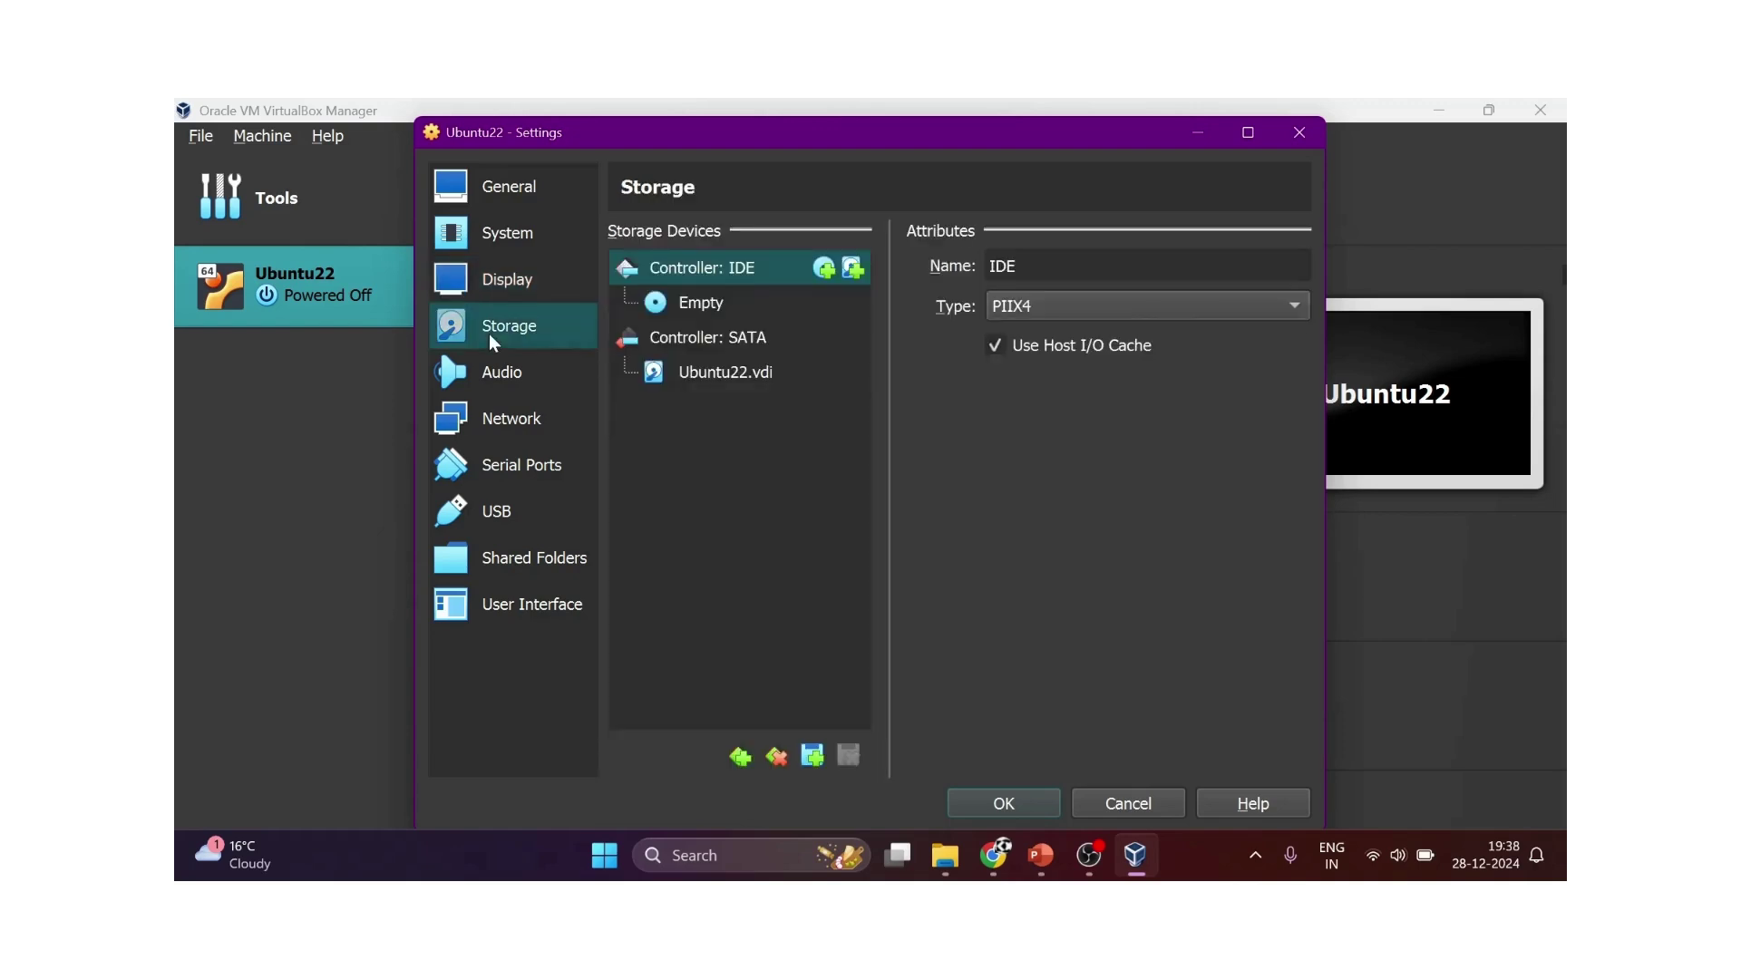
{"action": "left_click", "coordinate": [689, 305]}
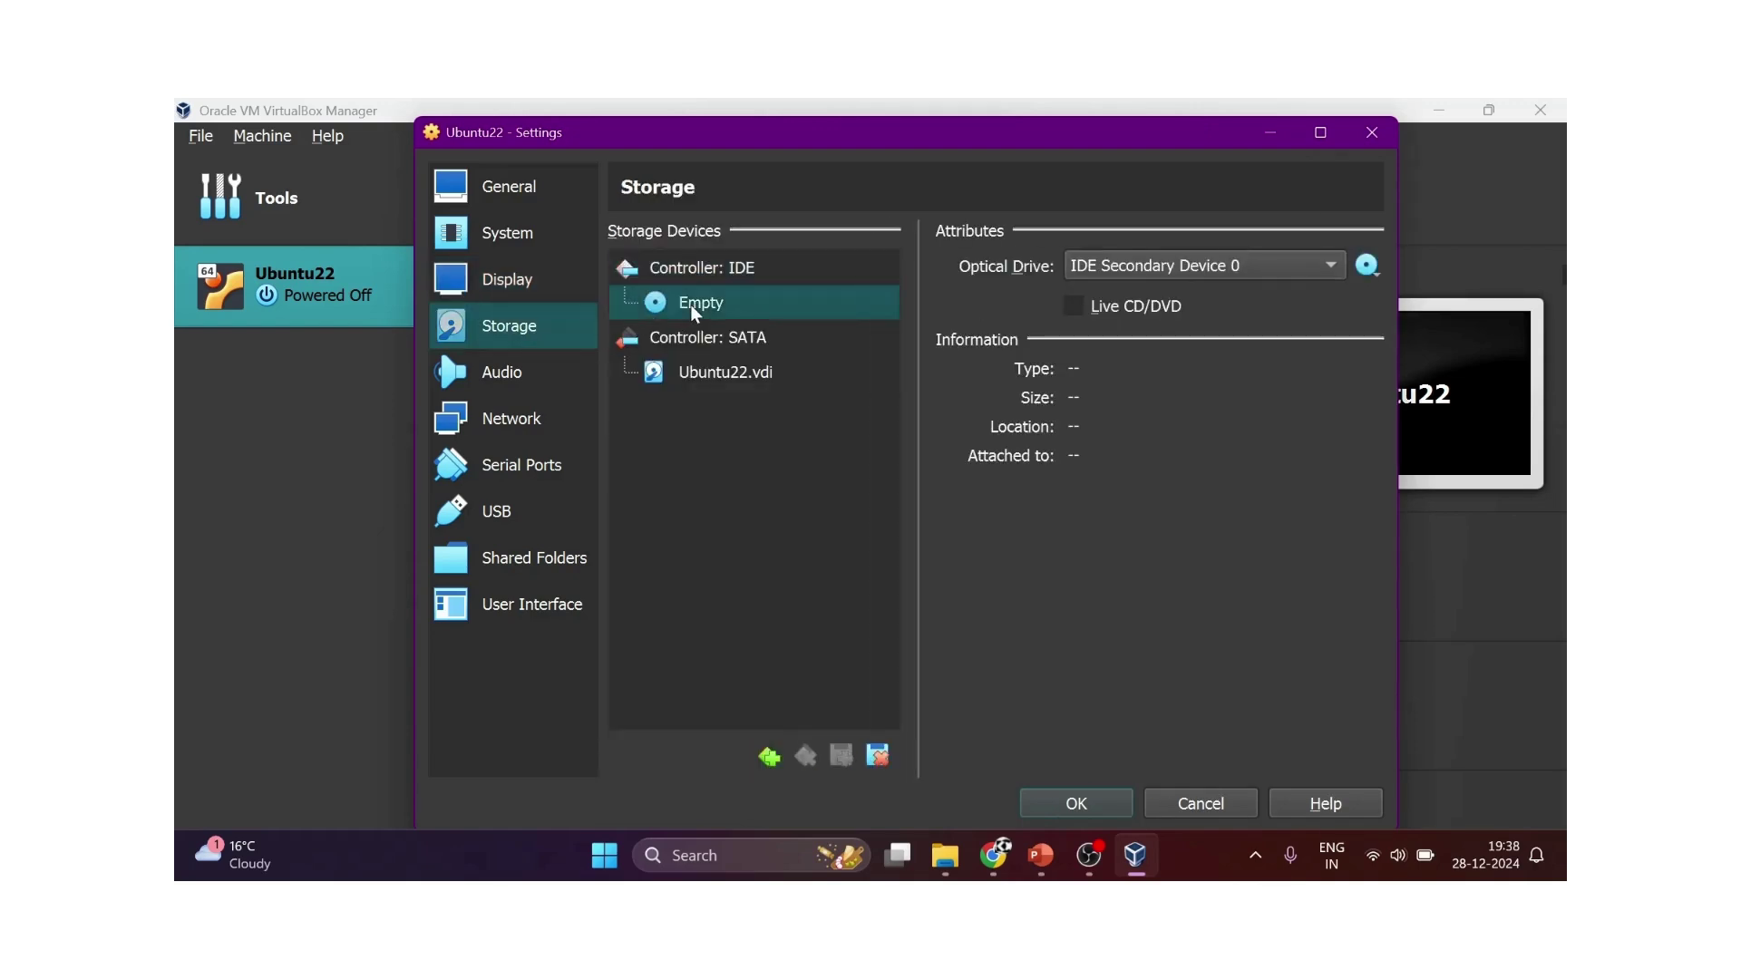
{"action": "left_click", "coordinate": [1367, 266]}
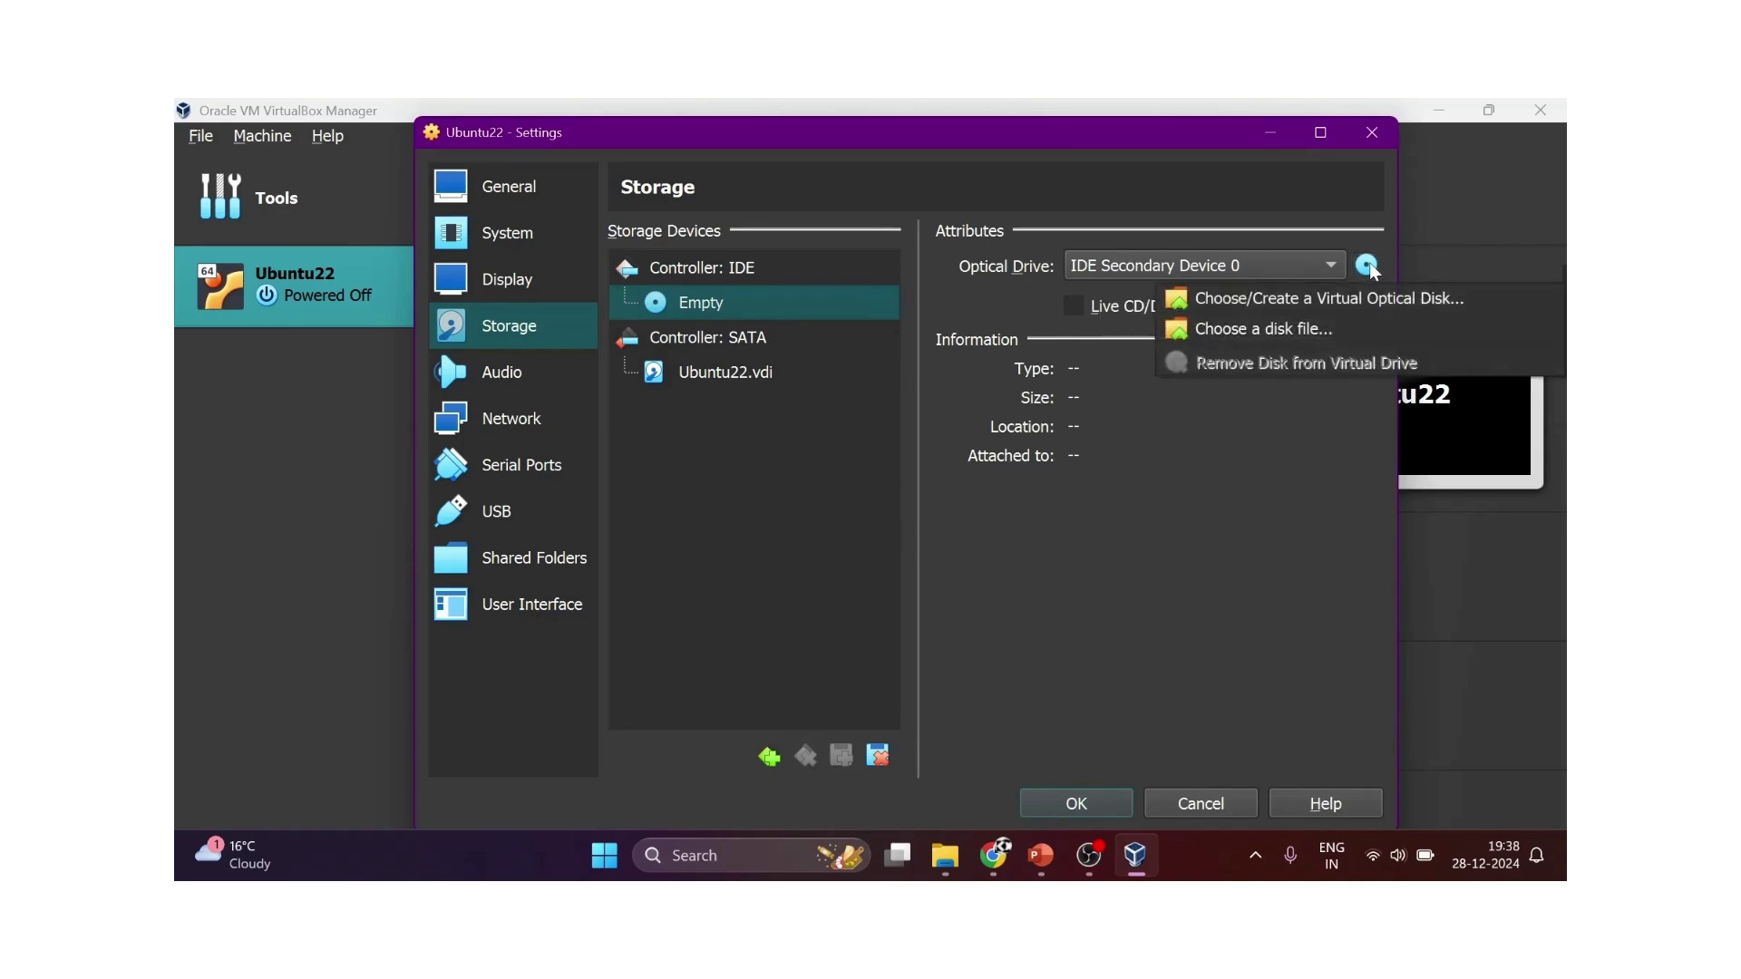
{"action": "left_click", "coordinate": [1317, 328]}
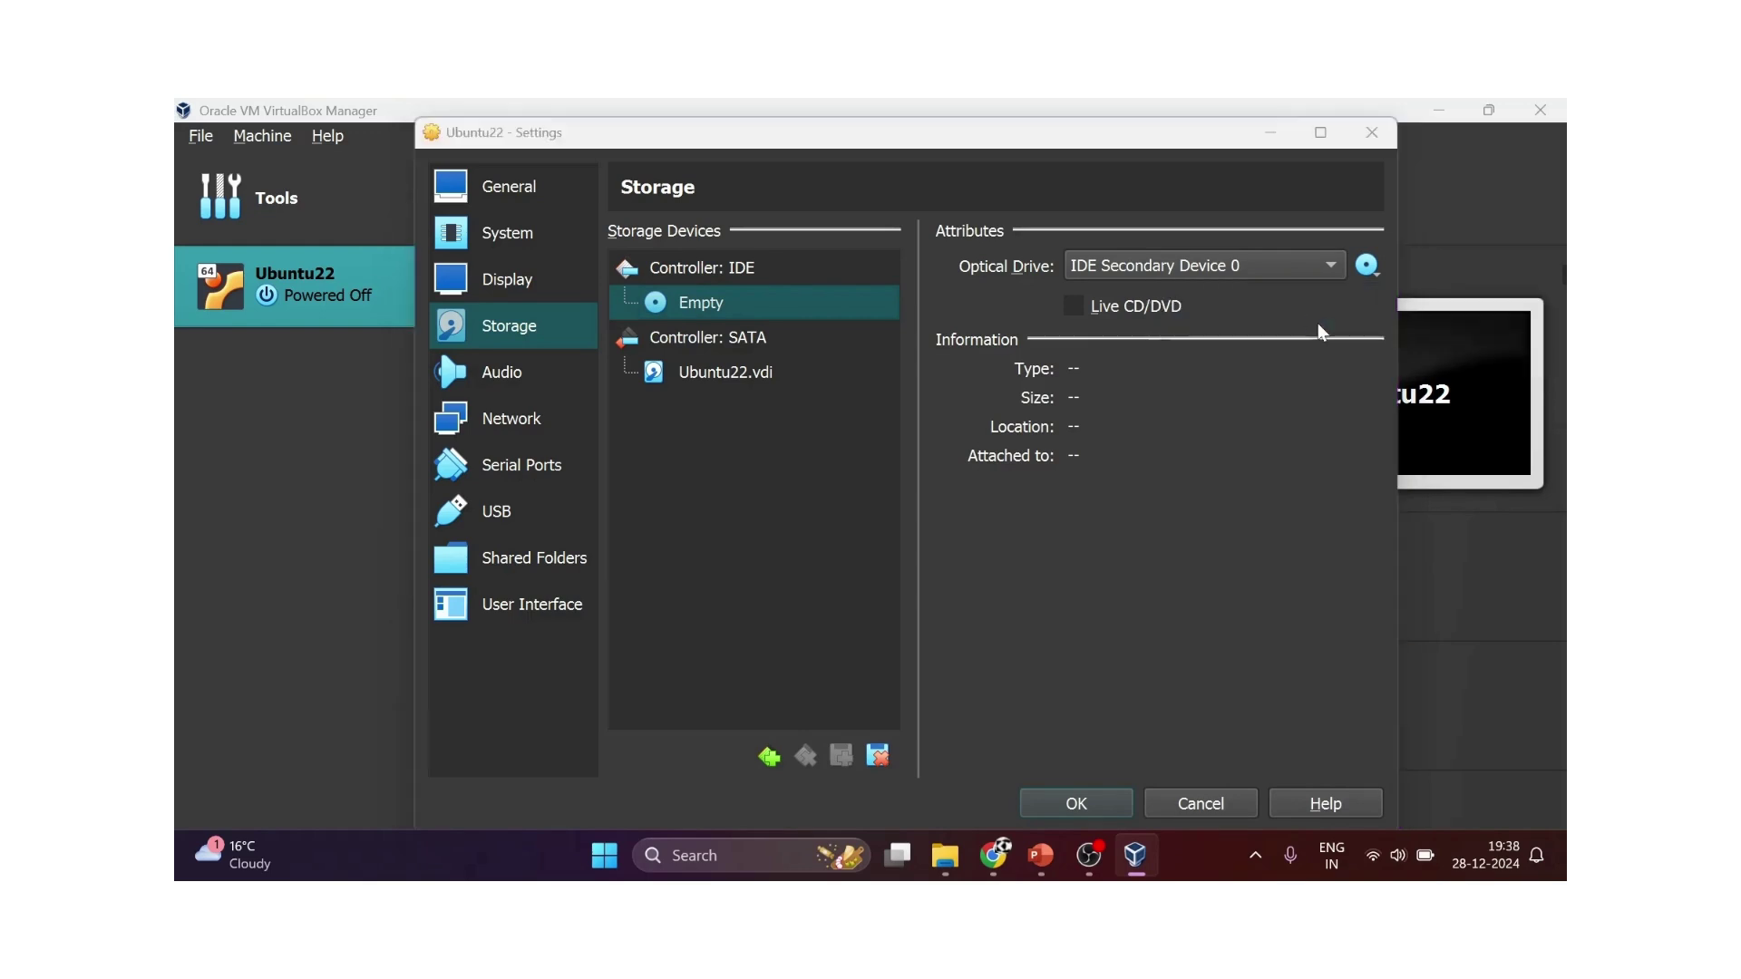
{"action": "left_click", "coordinate": [841, 379]}
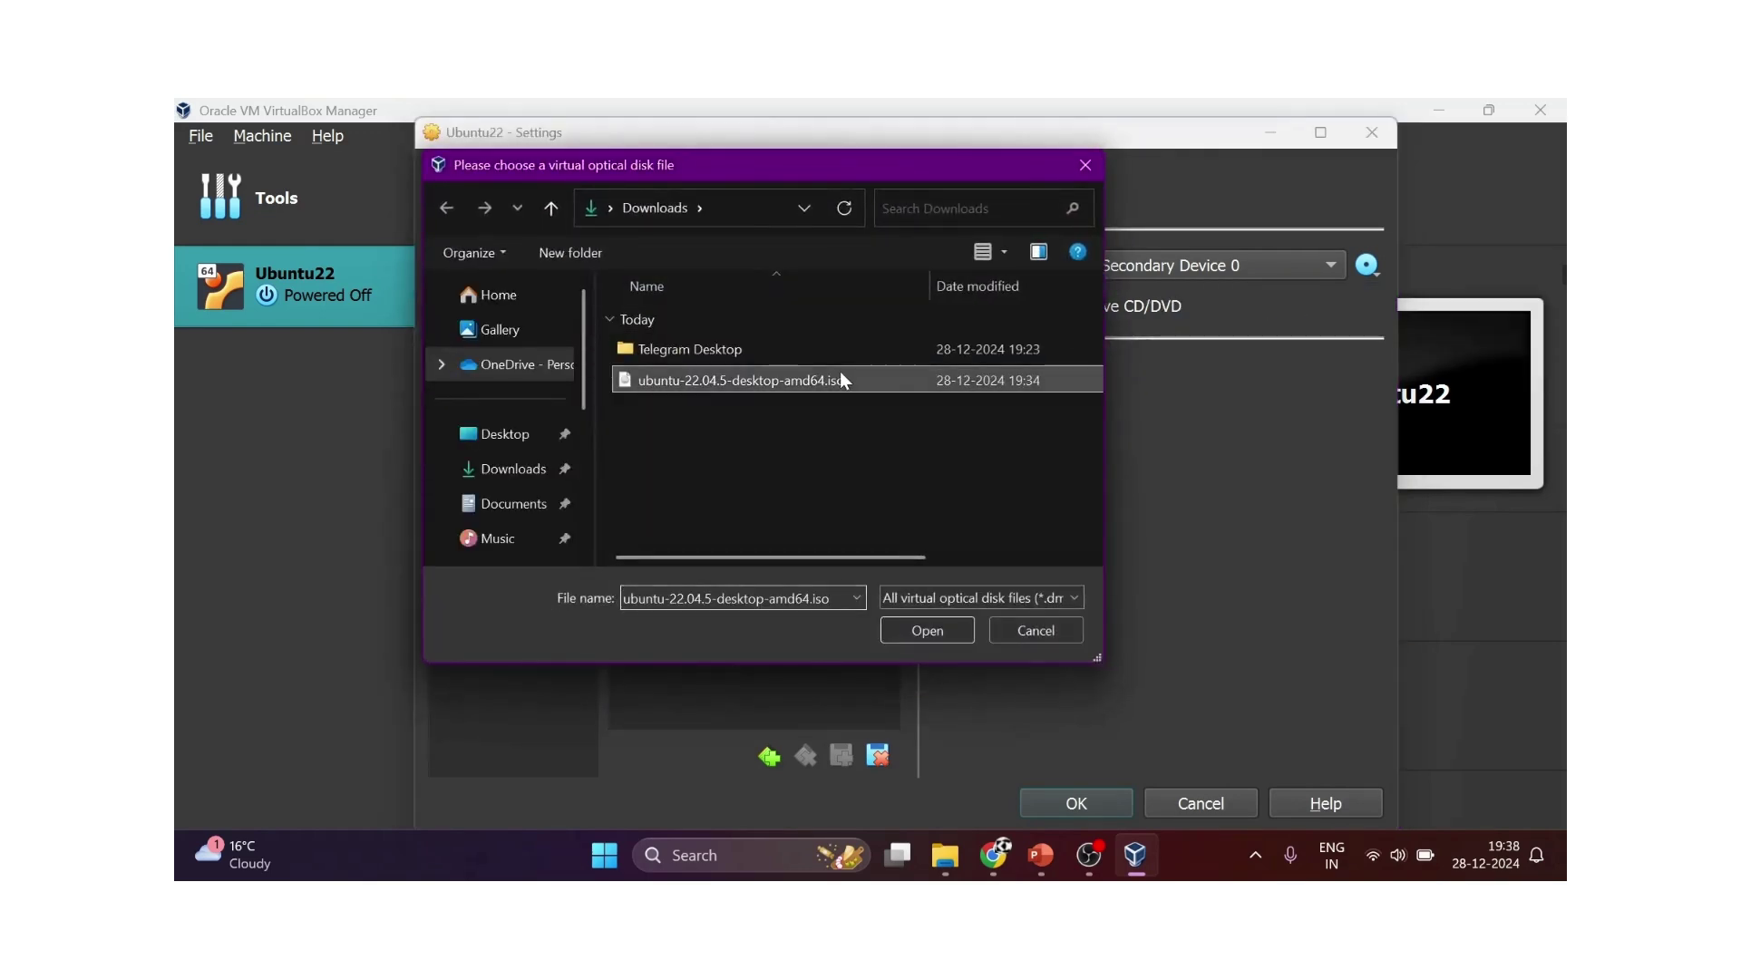
{"action": "left_click", "coordinate": [919, 633]}
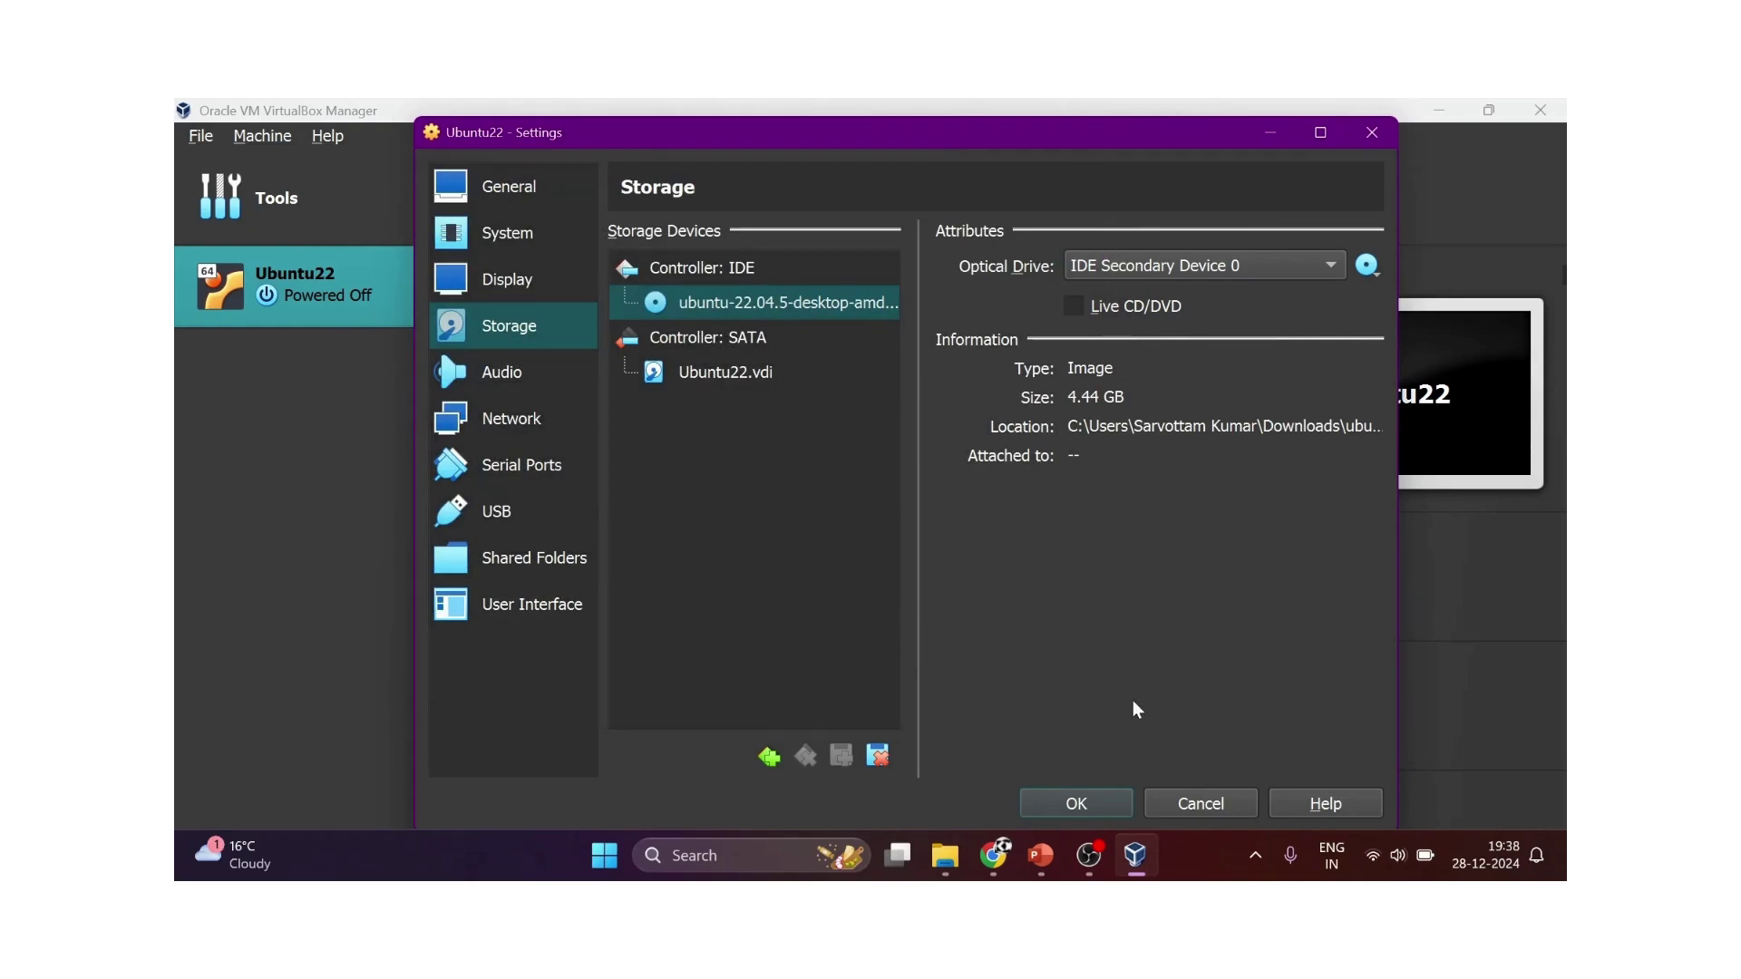
{"action": "left_click", "coordinate": [1084, 800]}
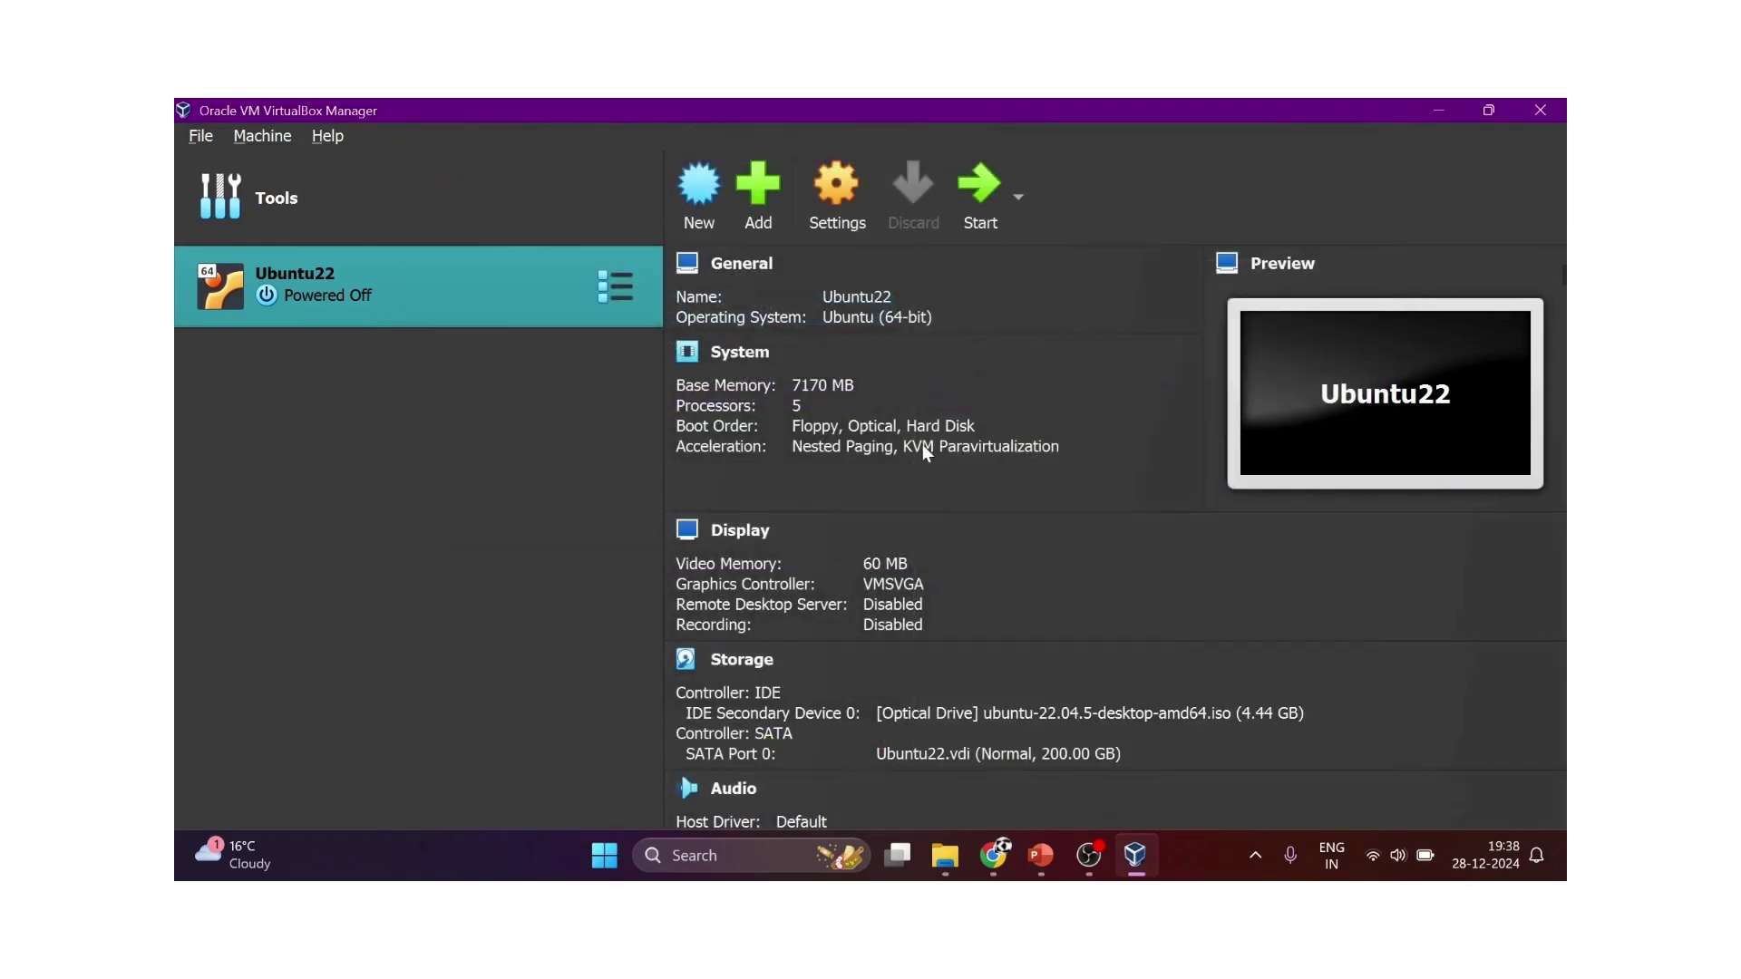
Start the Ubuntu22 virtual machine, boot the "Try or Install Ubuntu" entry and maximize its window
{"action": "left_click", "coordinate": [974, 218]}
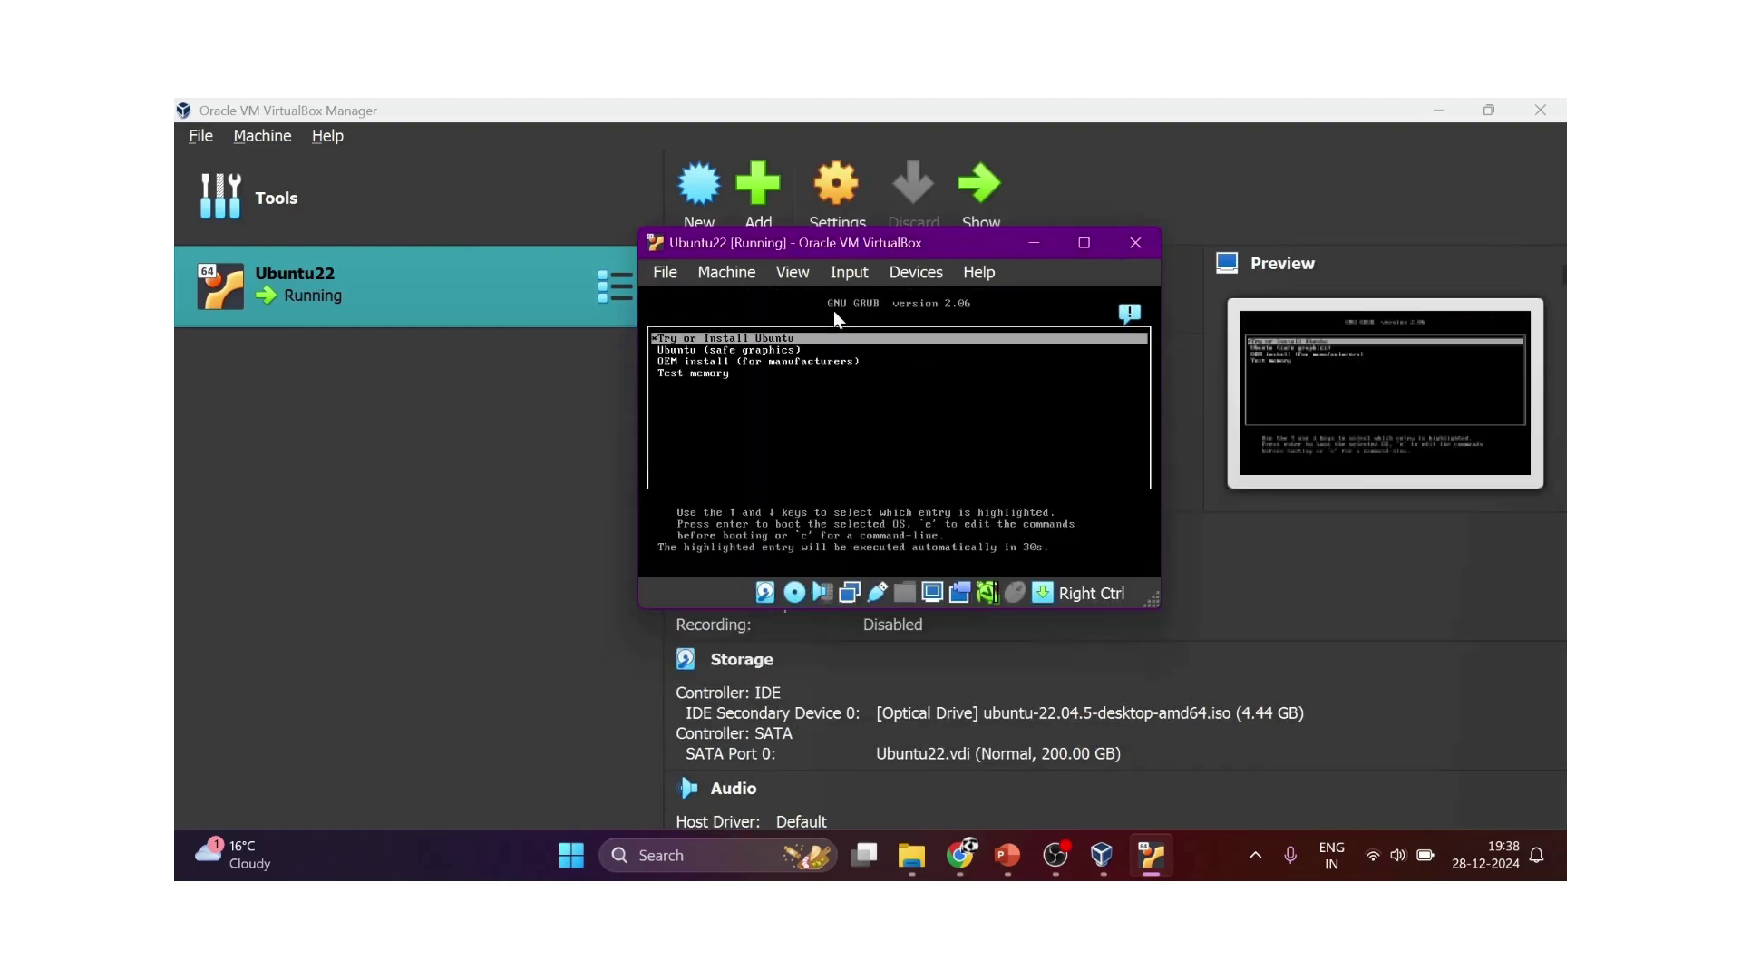
{"action": "key", "text": "Down"}
{"action": "key", "text": "Up"}
{"action": "key", "text": "Down"}
{"action": "key", "text": "Down"}
{"action": "key", "text": "Up"}
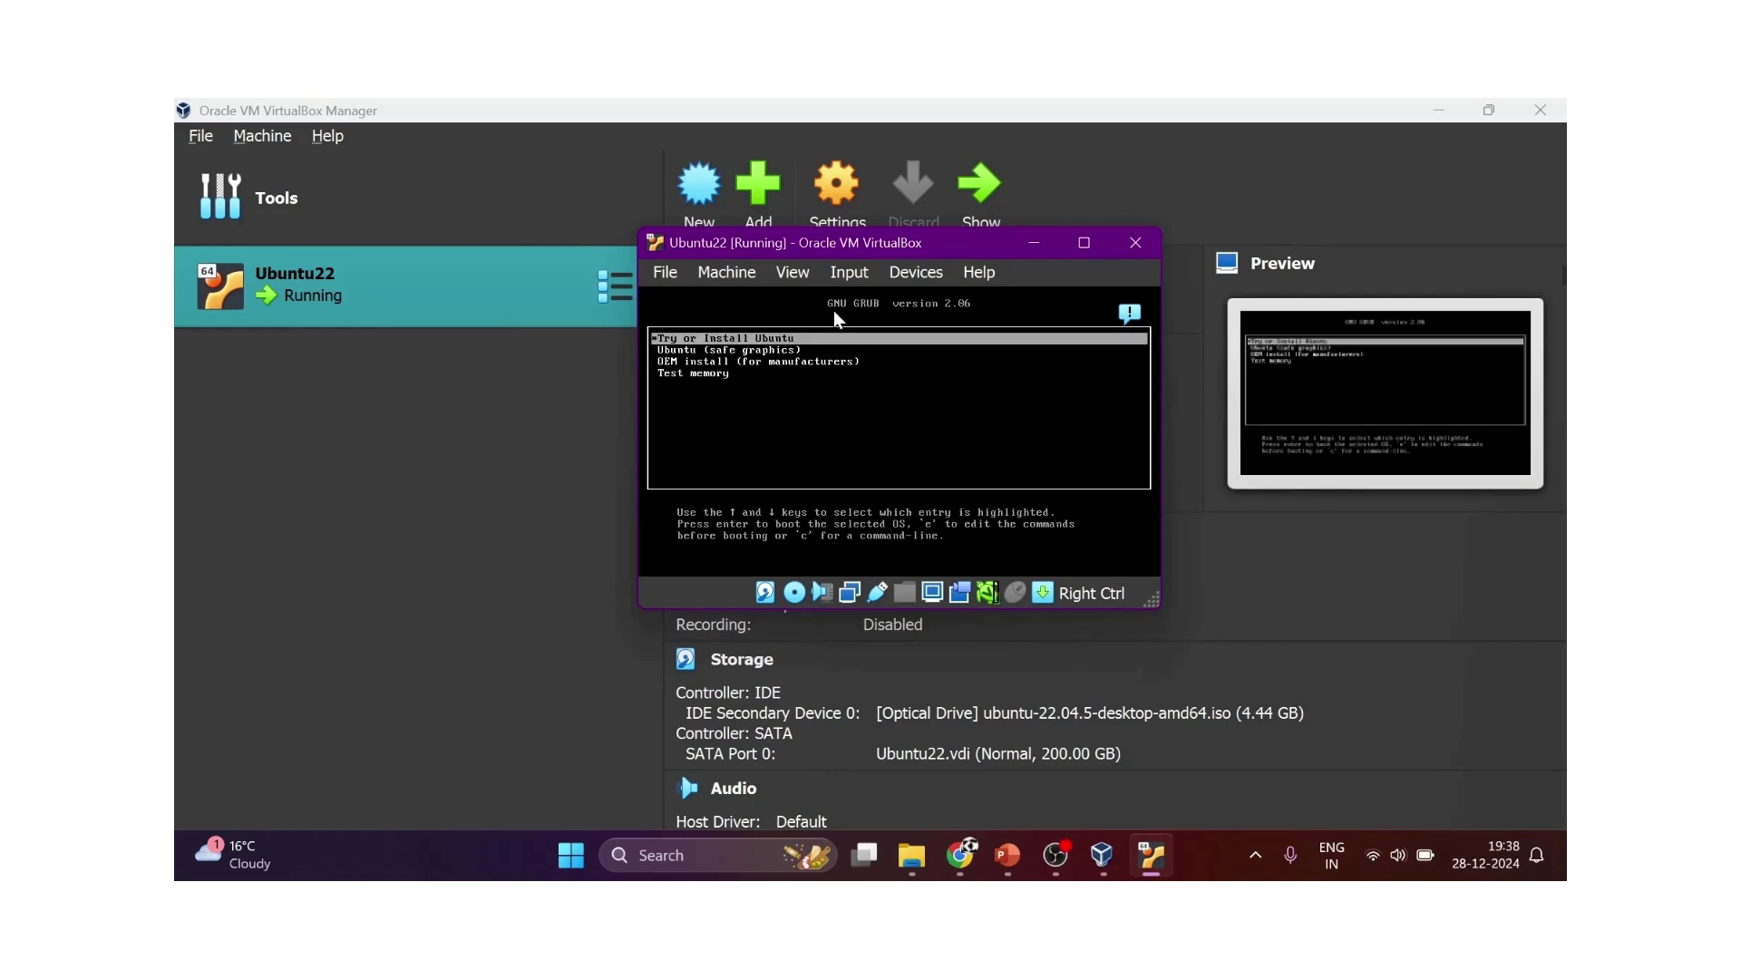
{"action": "key", "text": "Return"}
{"action": "left_click", "coordinate": [1294, 260]}
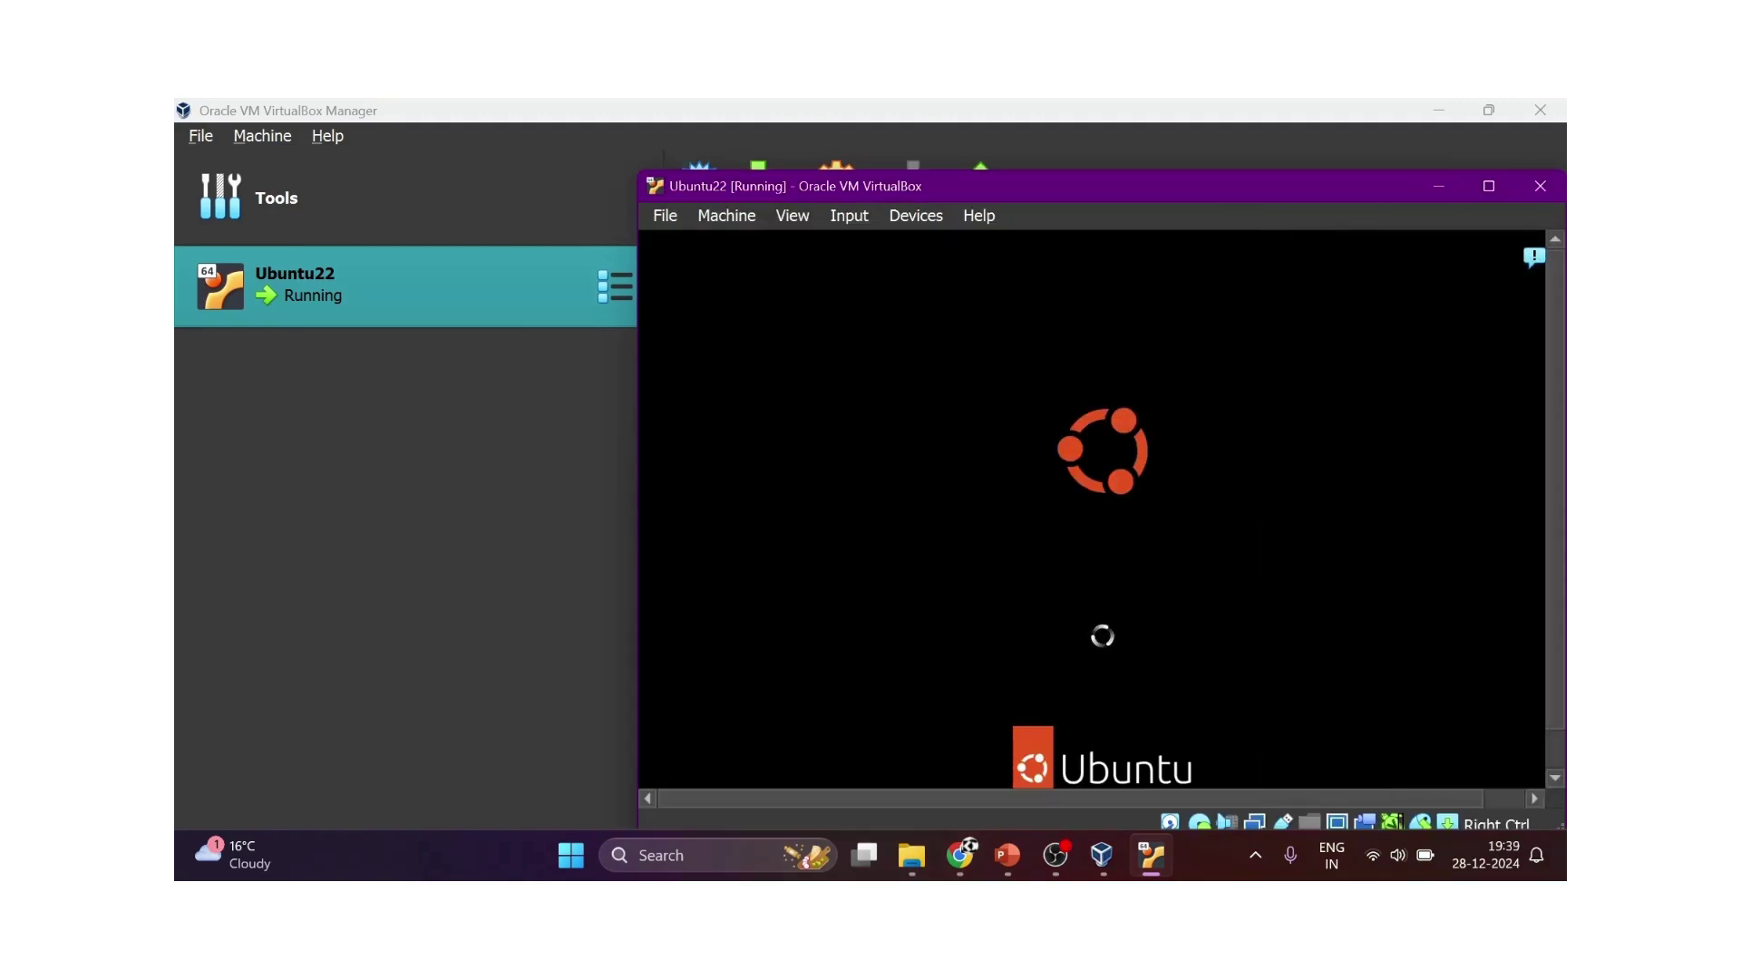
{"action": "left_click_drag", "start_coordinate": [1085, 184], "coordinate": [941, 170]}
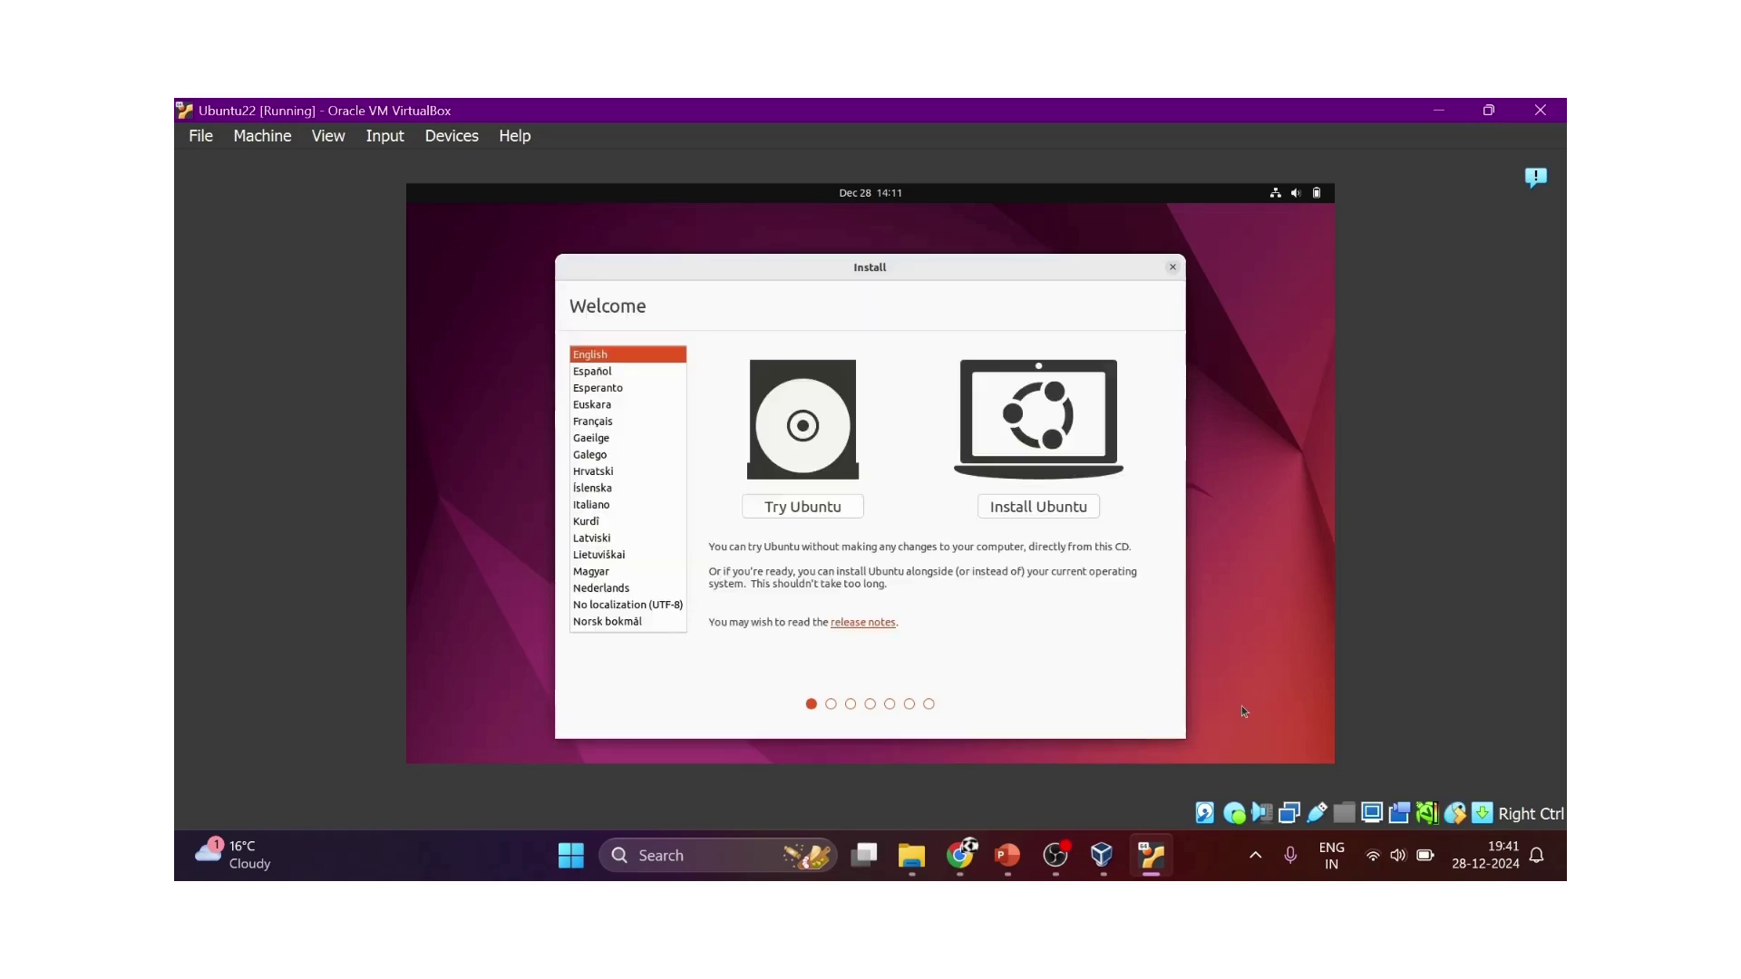
Choose to install Ubuntu in English and accept the English (US) keyboard layout
{"action": "left_click", "coordinate": [1031, 507]}
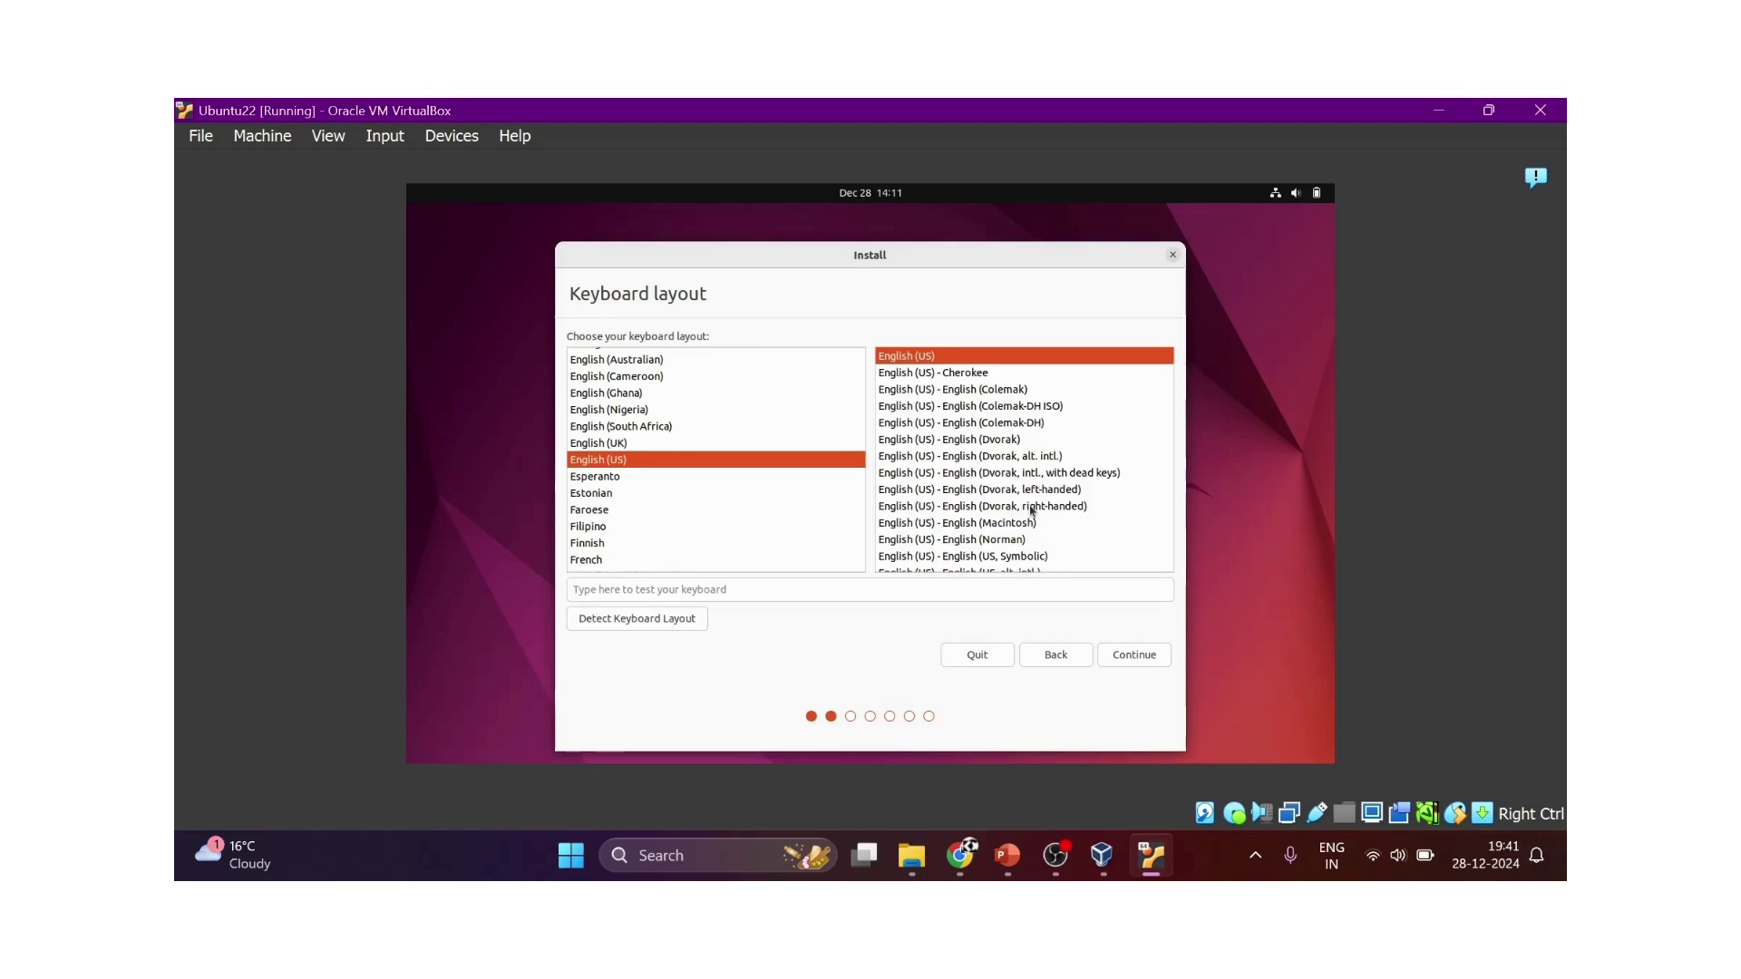
{"action": "left_click", "coordinate": [1121, 654]}
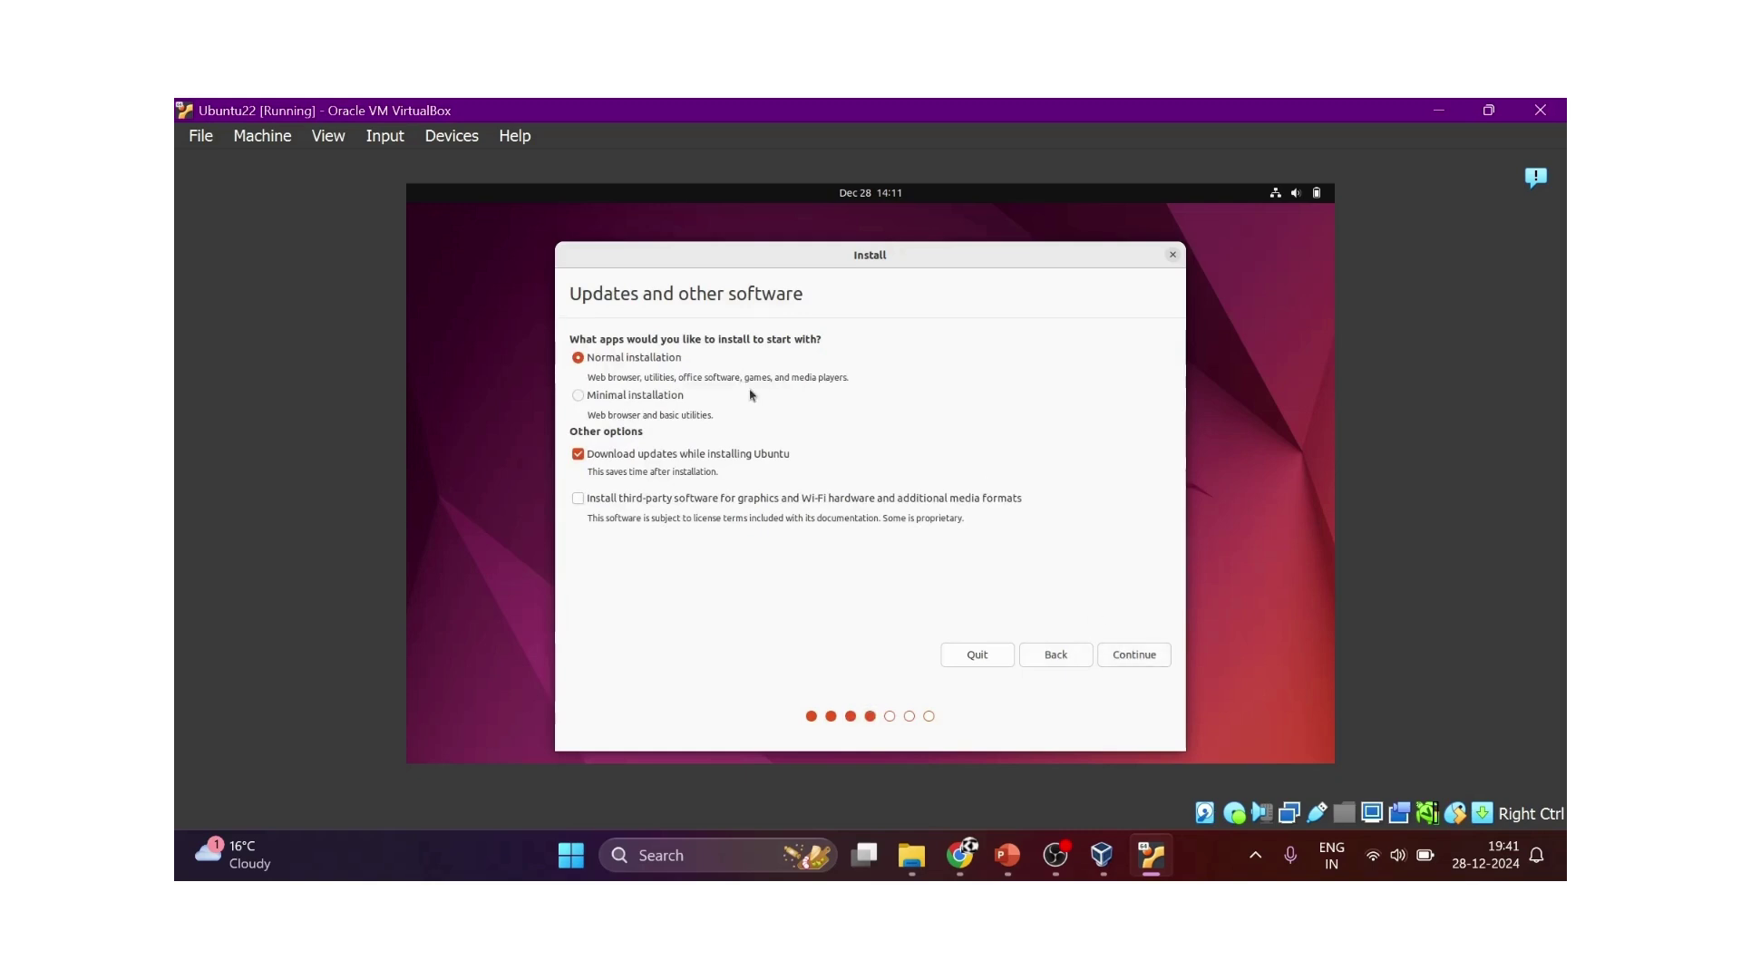
Choose the normal installation with updates downloaded, and install Ubuntu with the erase-disk option
{"action": "left_click", "coordinate": [581, 397]}
{"action": "left_click", "coordinate": [578, 358]}
{"action": "left_click", "coordinate": [1122, 654]}
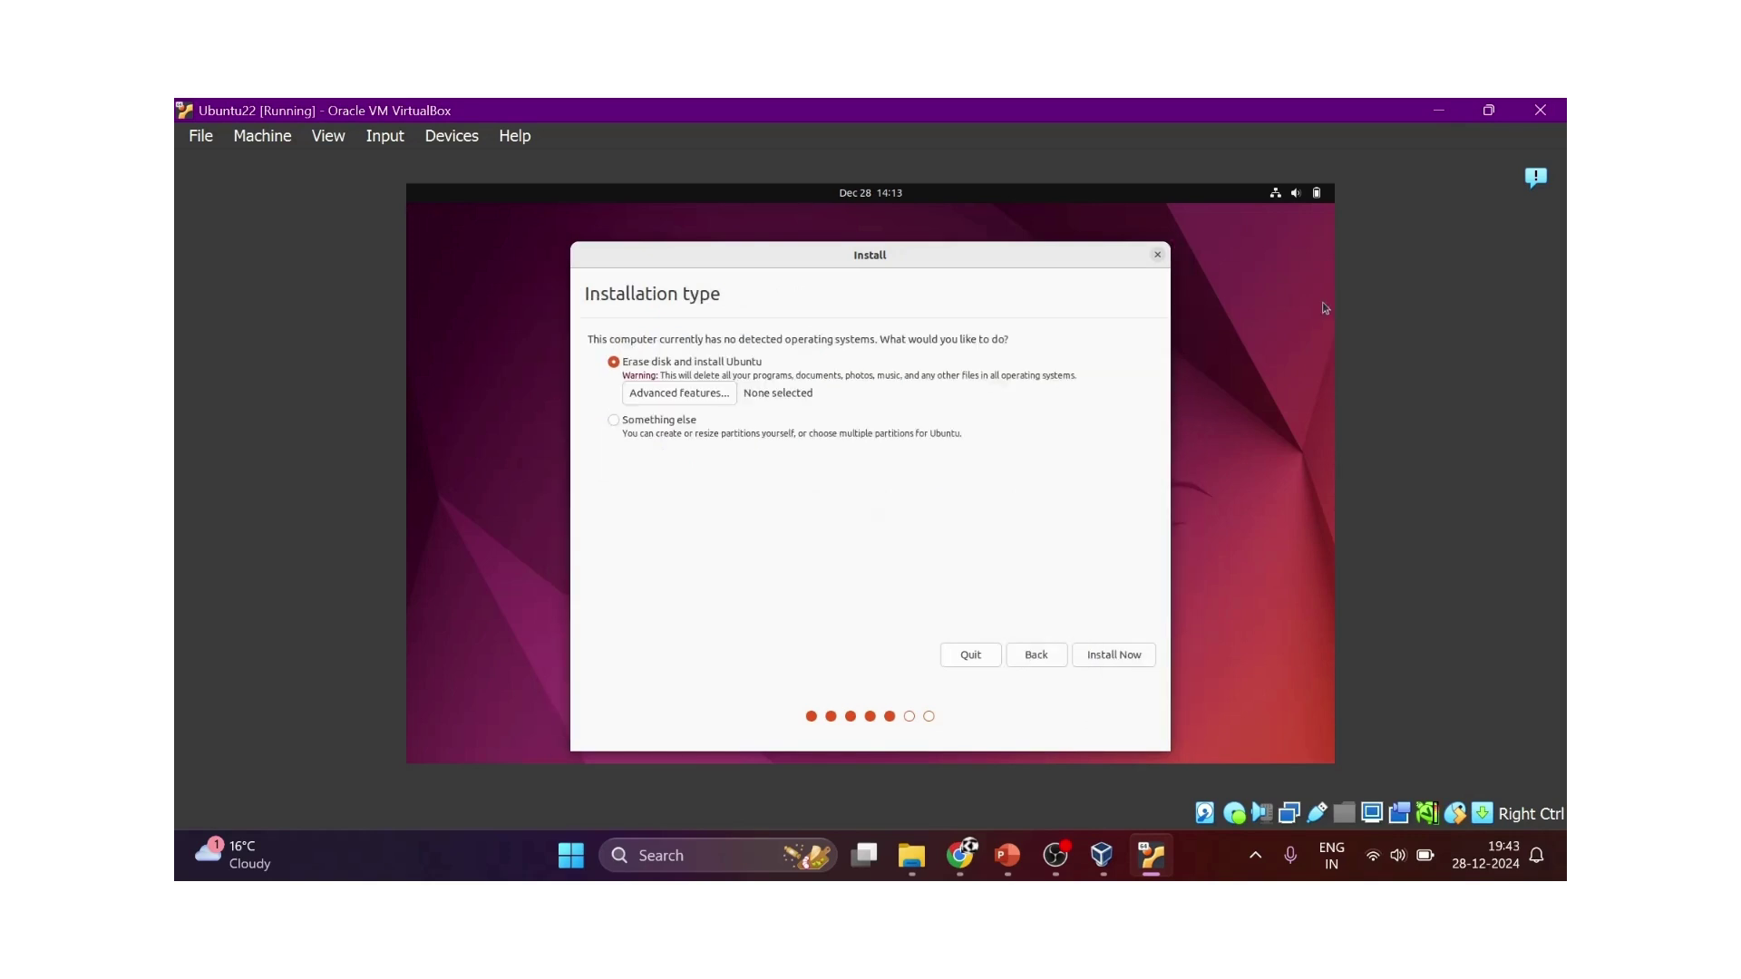
{"action": "left_click", "coordinate": [1110, 655]}
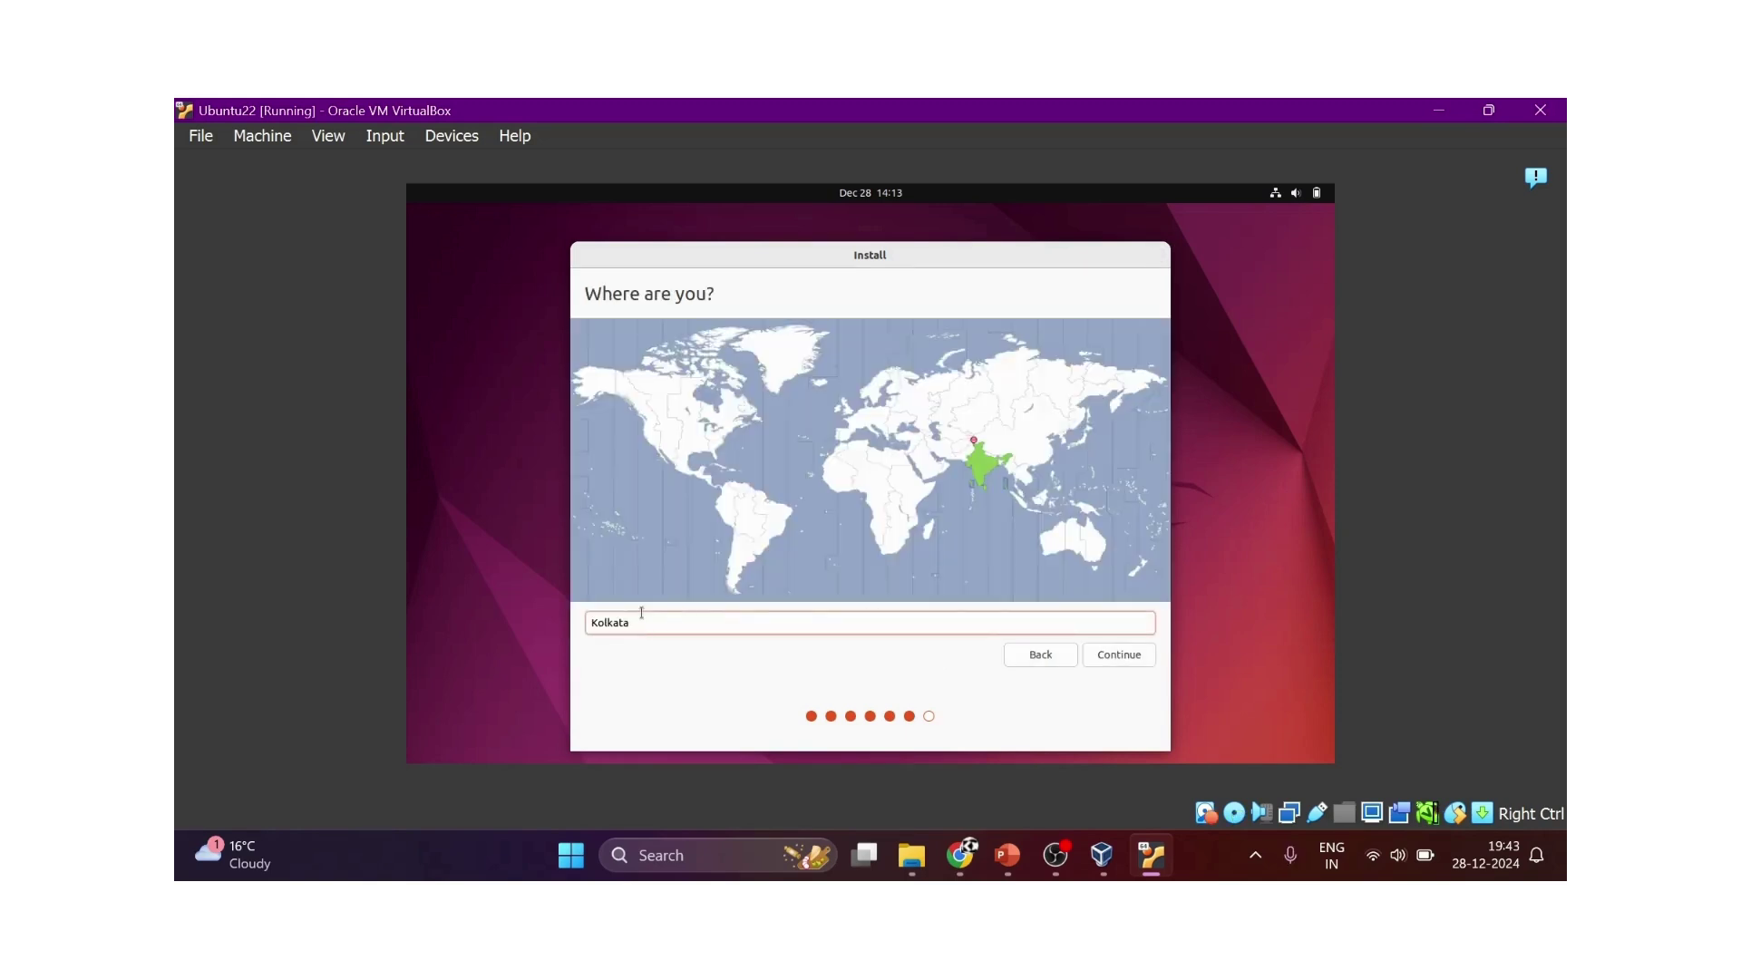
Set the installation's location to New Delhi (Delhi, India) and continue
{"action": "left_click_drag", "start_coordinate": [631, 623], "coordinate": [595, 623]}
{"action": "type", "text": "del"}
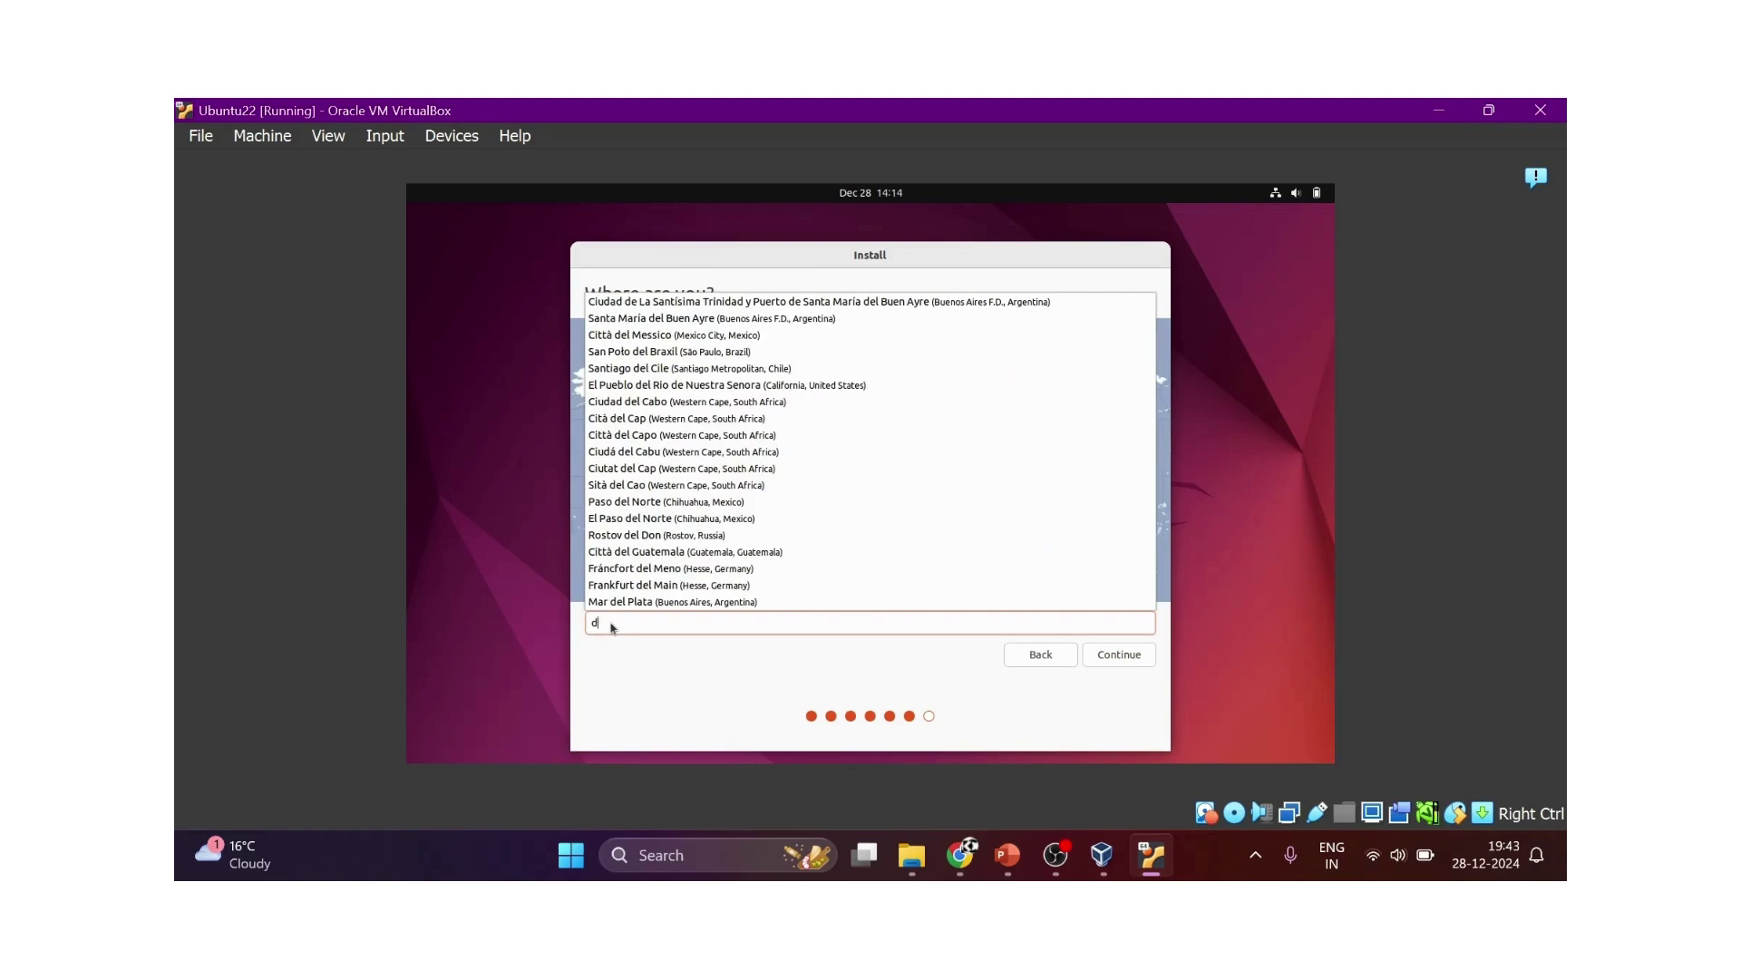
{"action": "key", "text": "BackSpace"}
{"action": "type", "text": "new"}
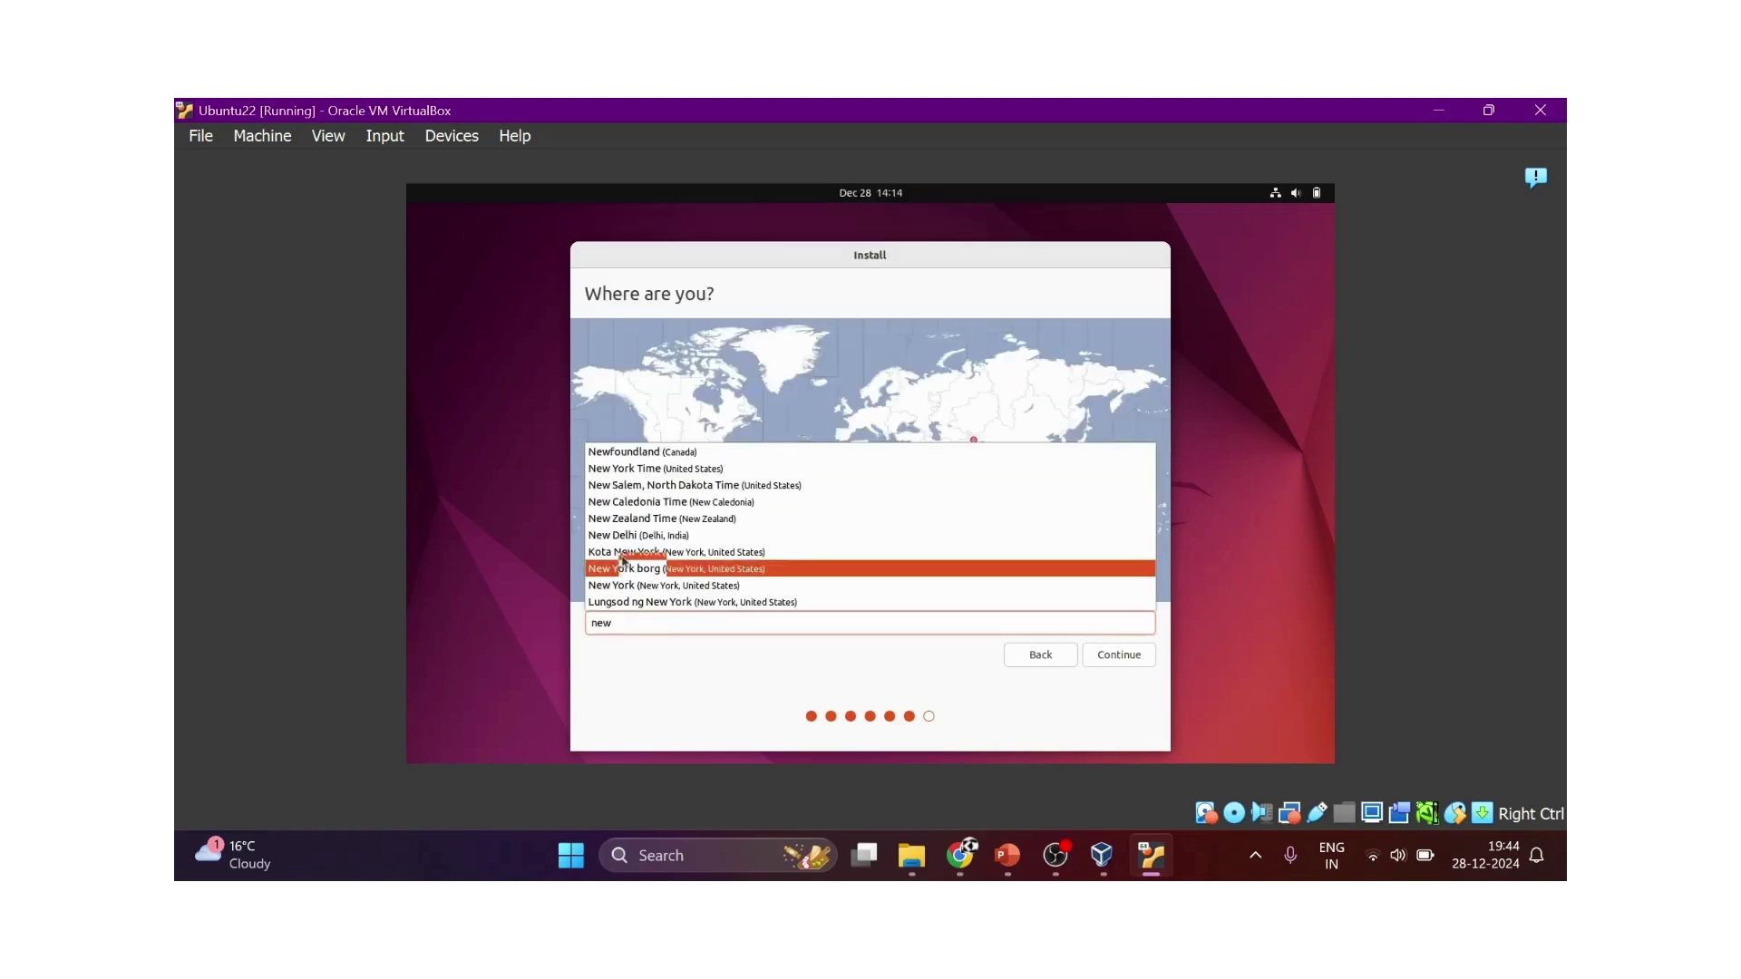
{"action": "left_click", "coordinate": [638, 537]}
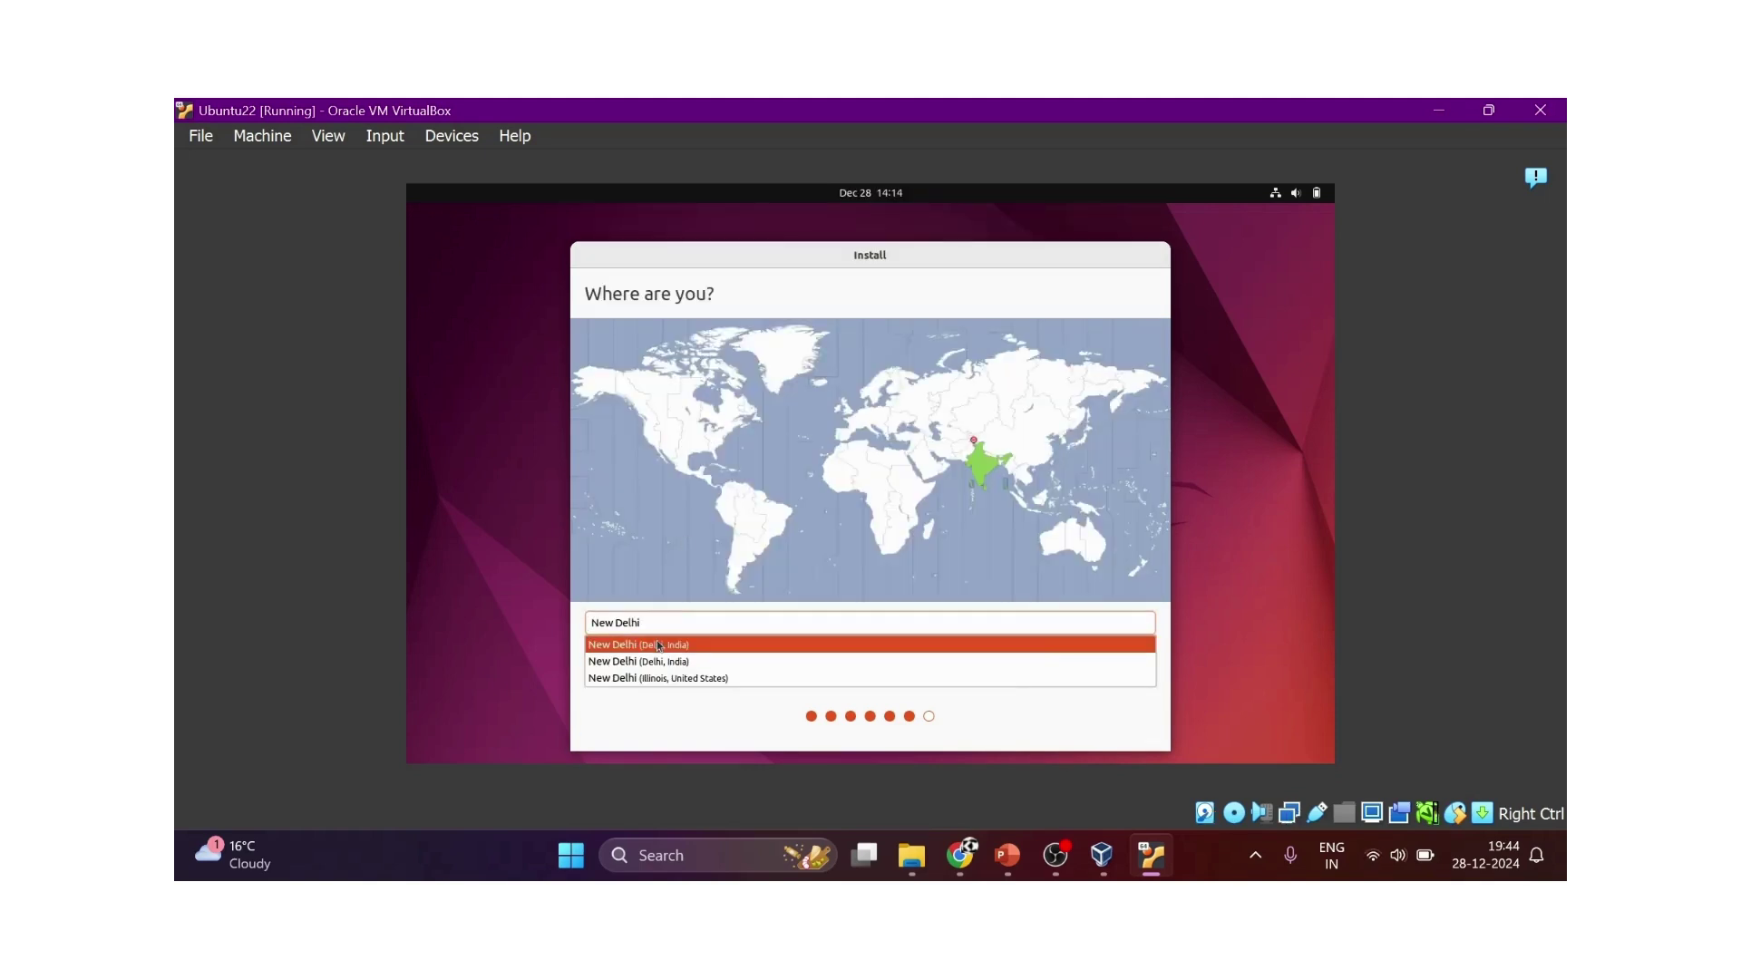
{"action": "left_click", "coordinate": [676, 722]}
{"action": "left_click", "coordinate": [1107, 649]}
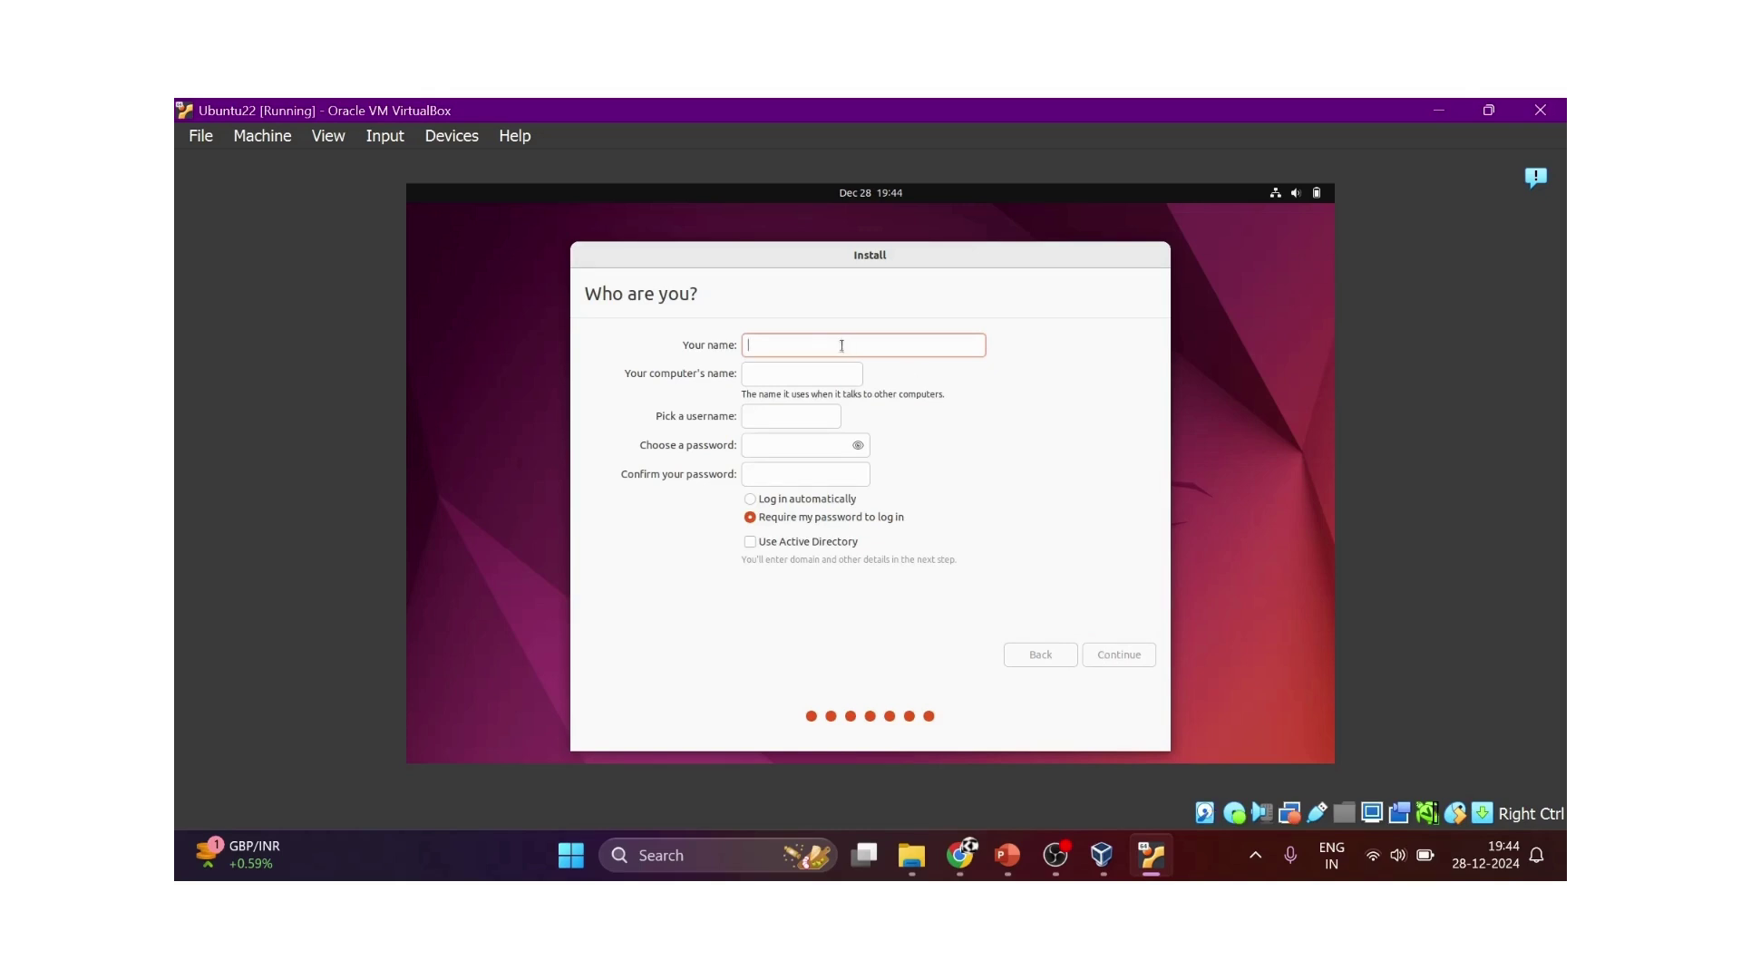
Fill in the user's name, account password and password confirmation, enable automatic login and continue the installation
{"action": "type", "text": "Devops guy"}
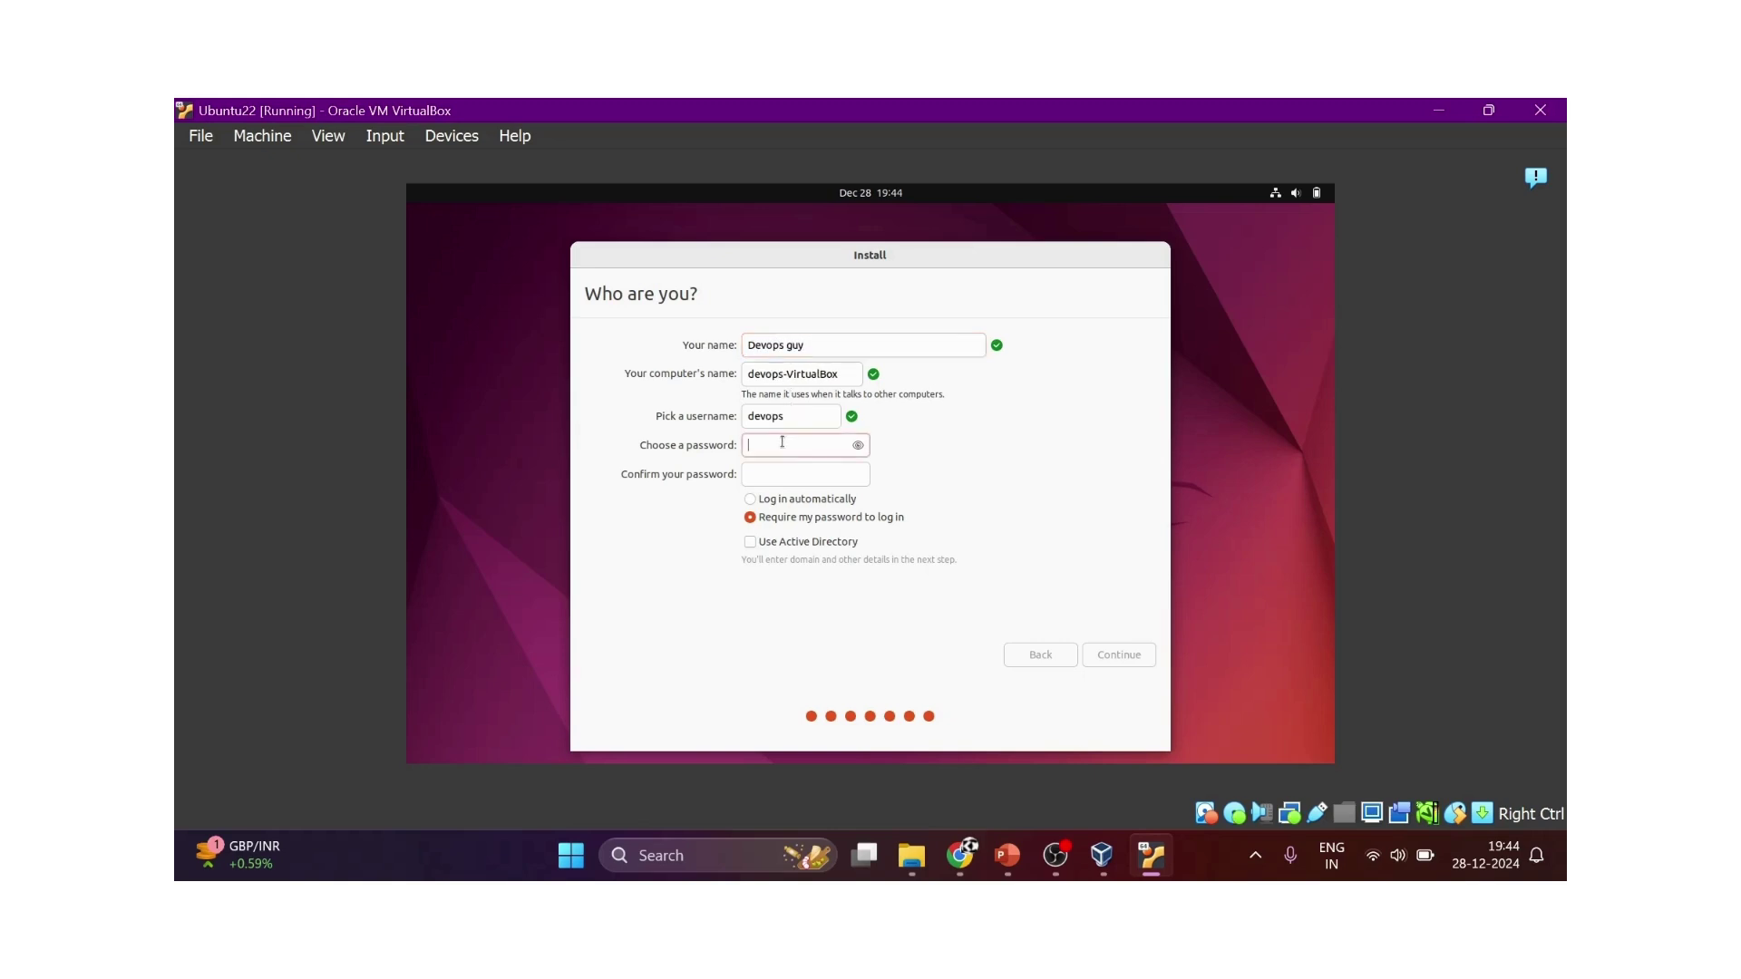
{"action": "type", "text": "●●●●●●●●●"}
{"action": "left_click", "coordinate": [751, 475]}
{"action": "type", "text": "●●●●●●●●●"}
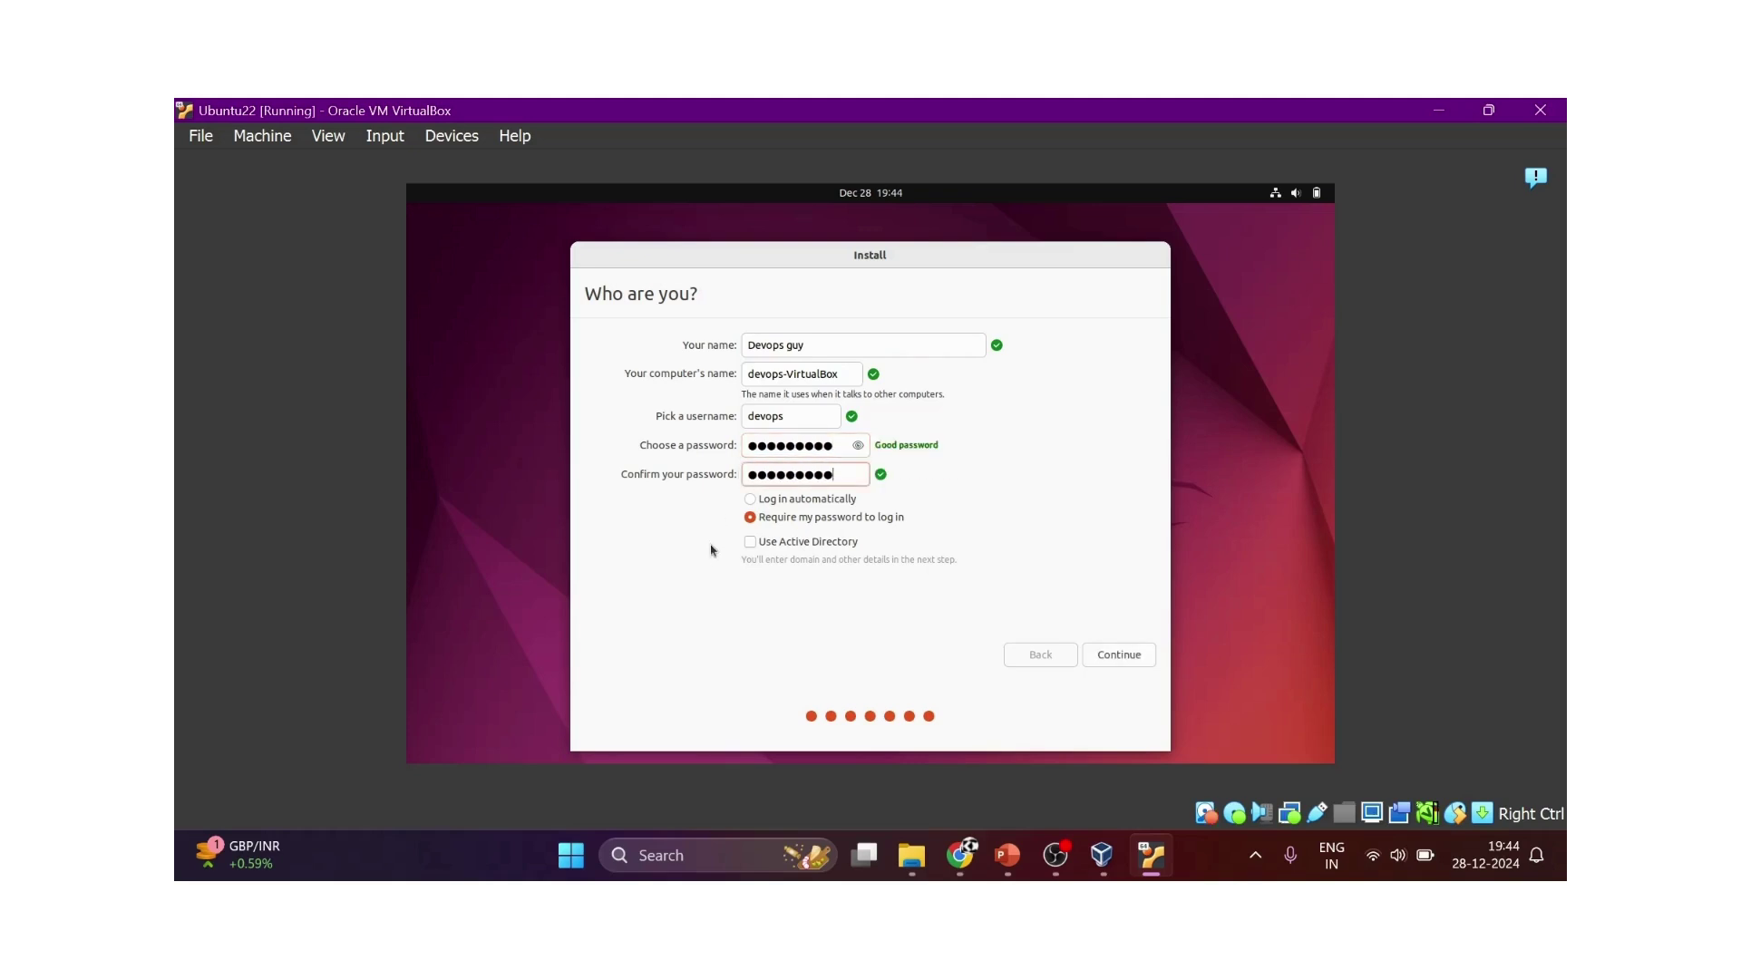
{"action": "left_click", "coordinate": [751, 498]}
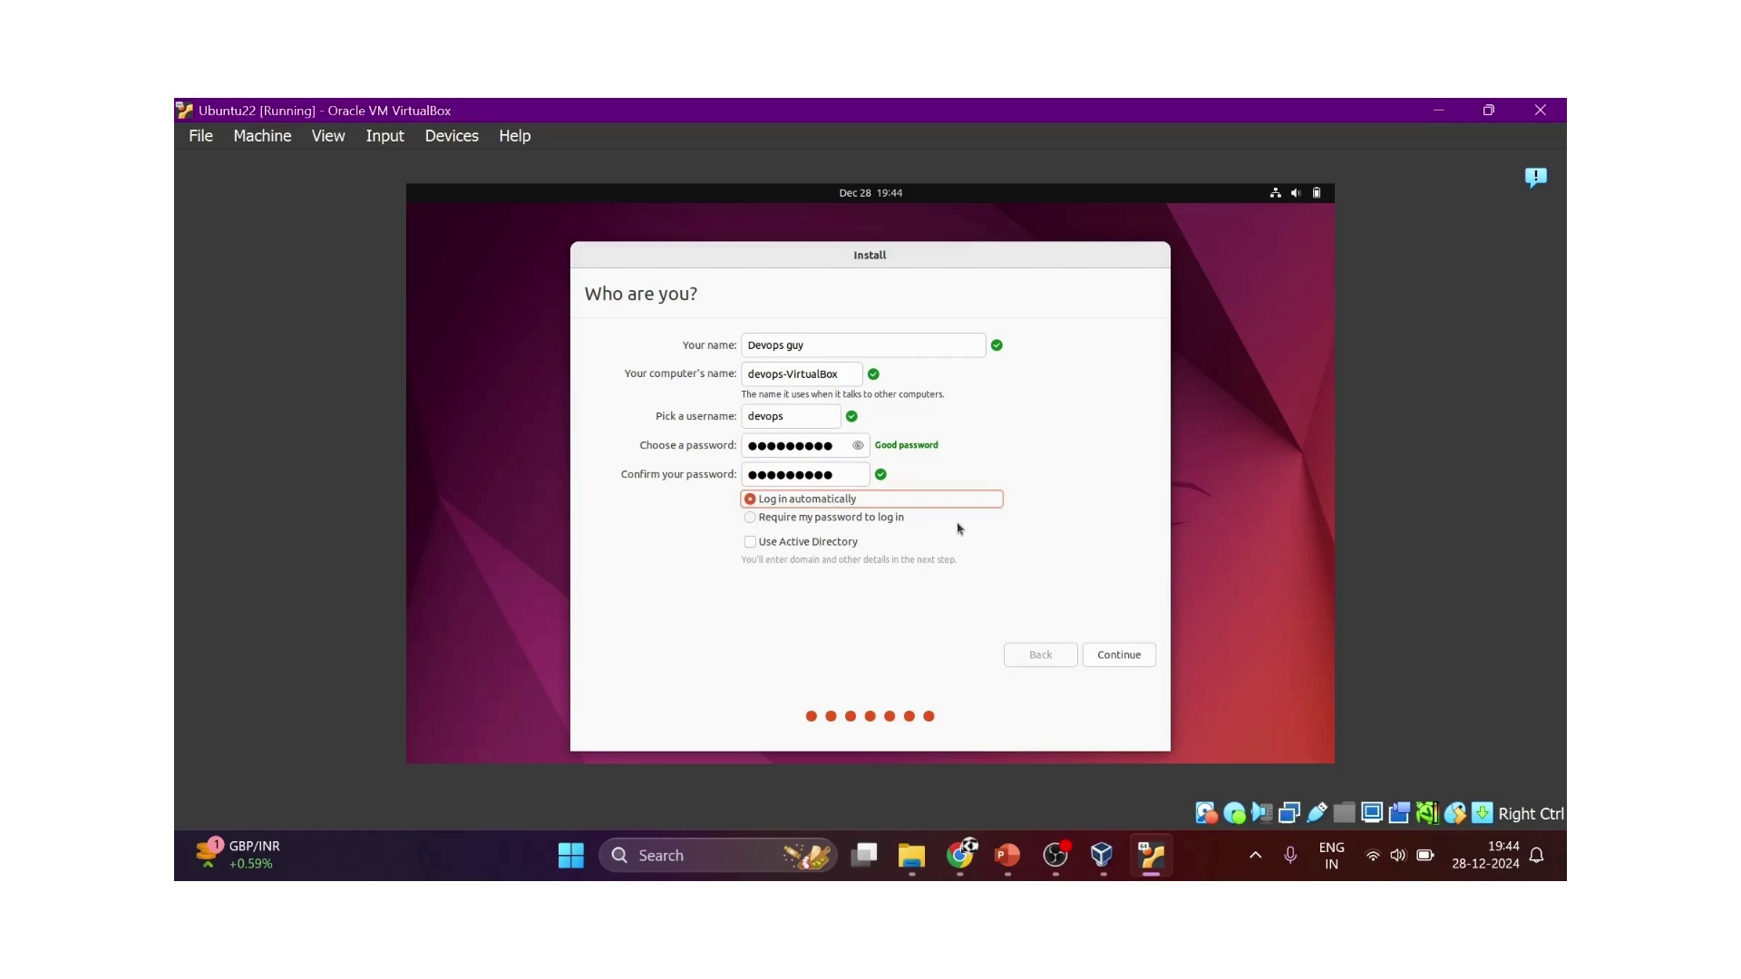
{"action": "left_click", "coordinate": [1123, 658]}
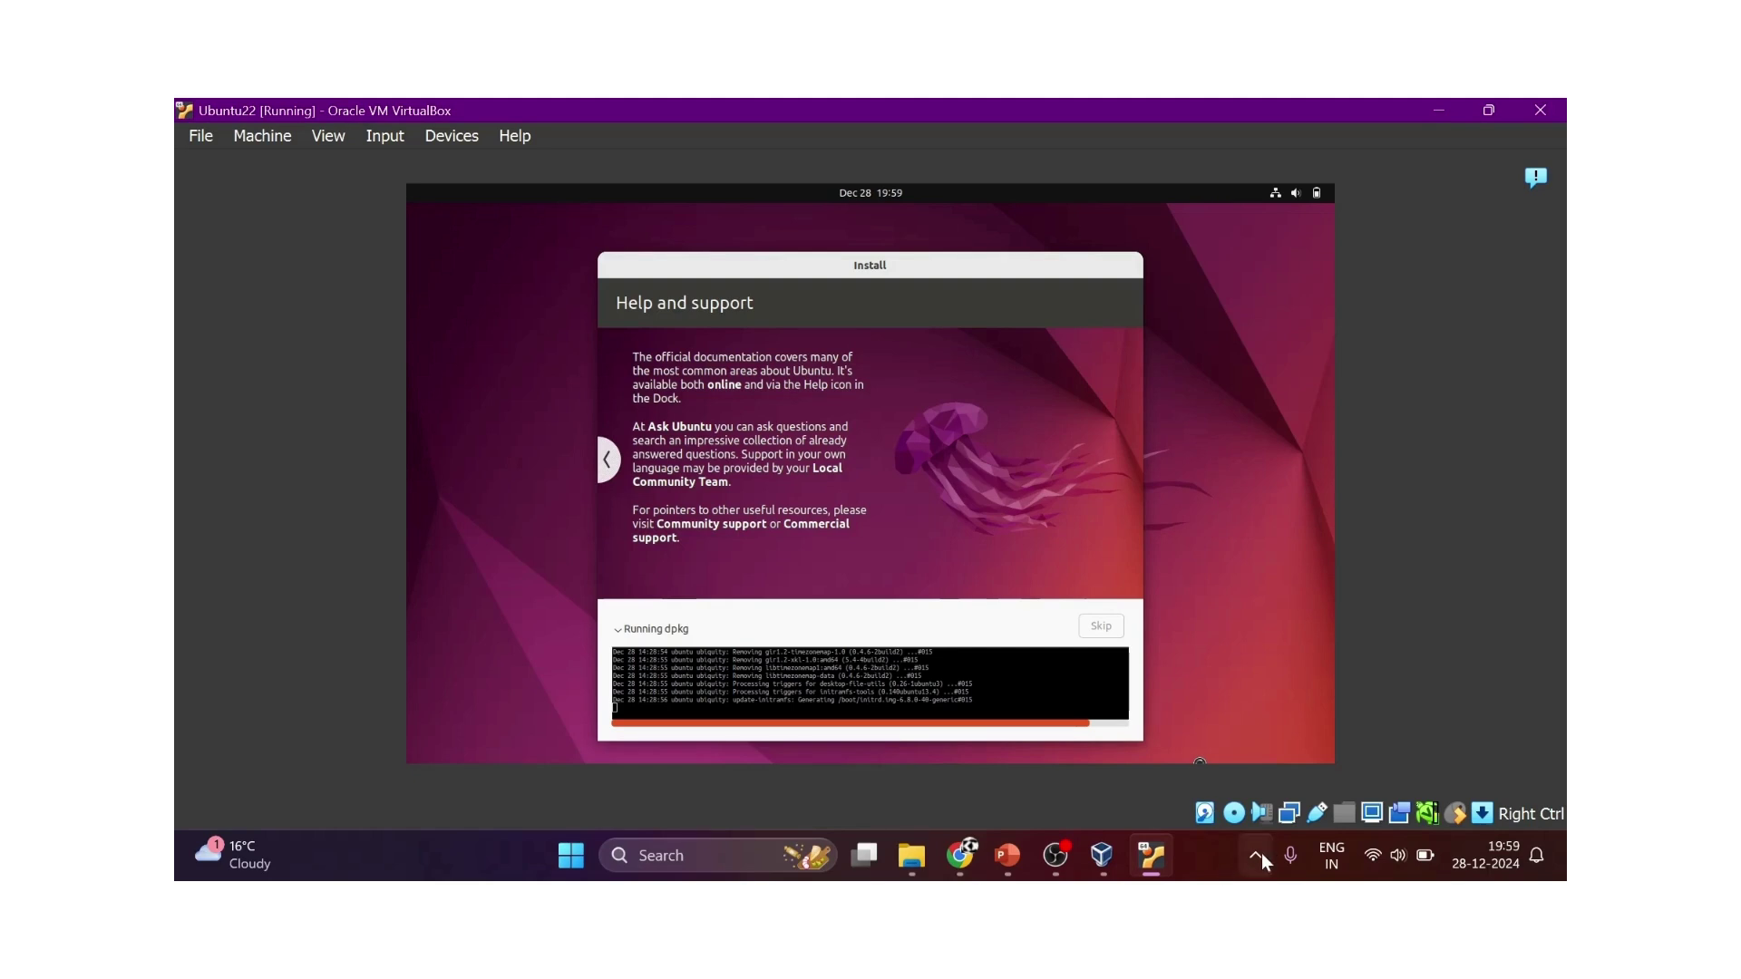
{"action": "left_click", "coordinate": [1260, 857]}
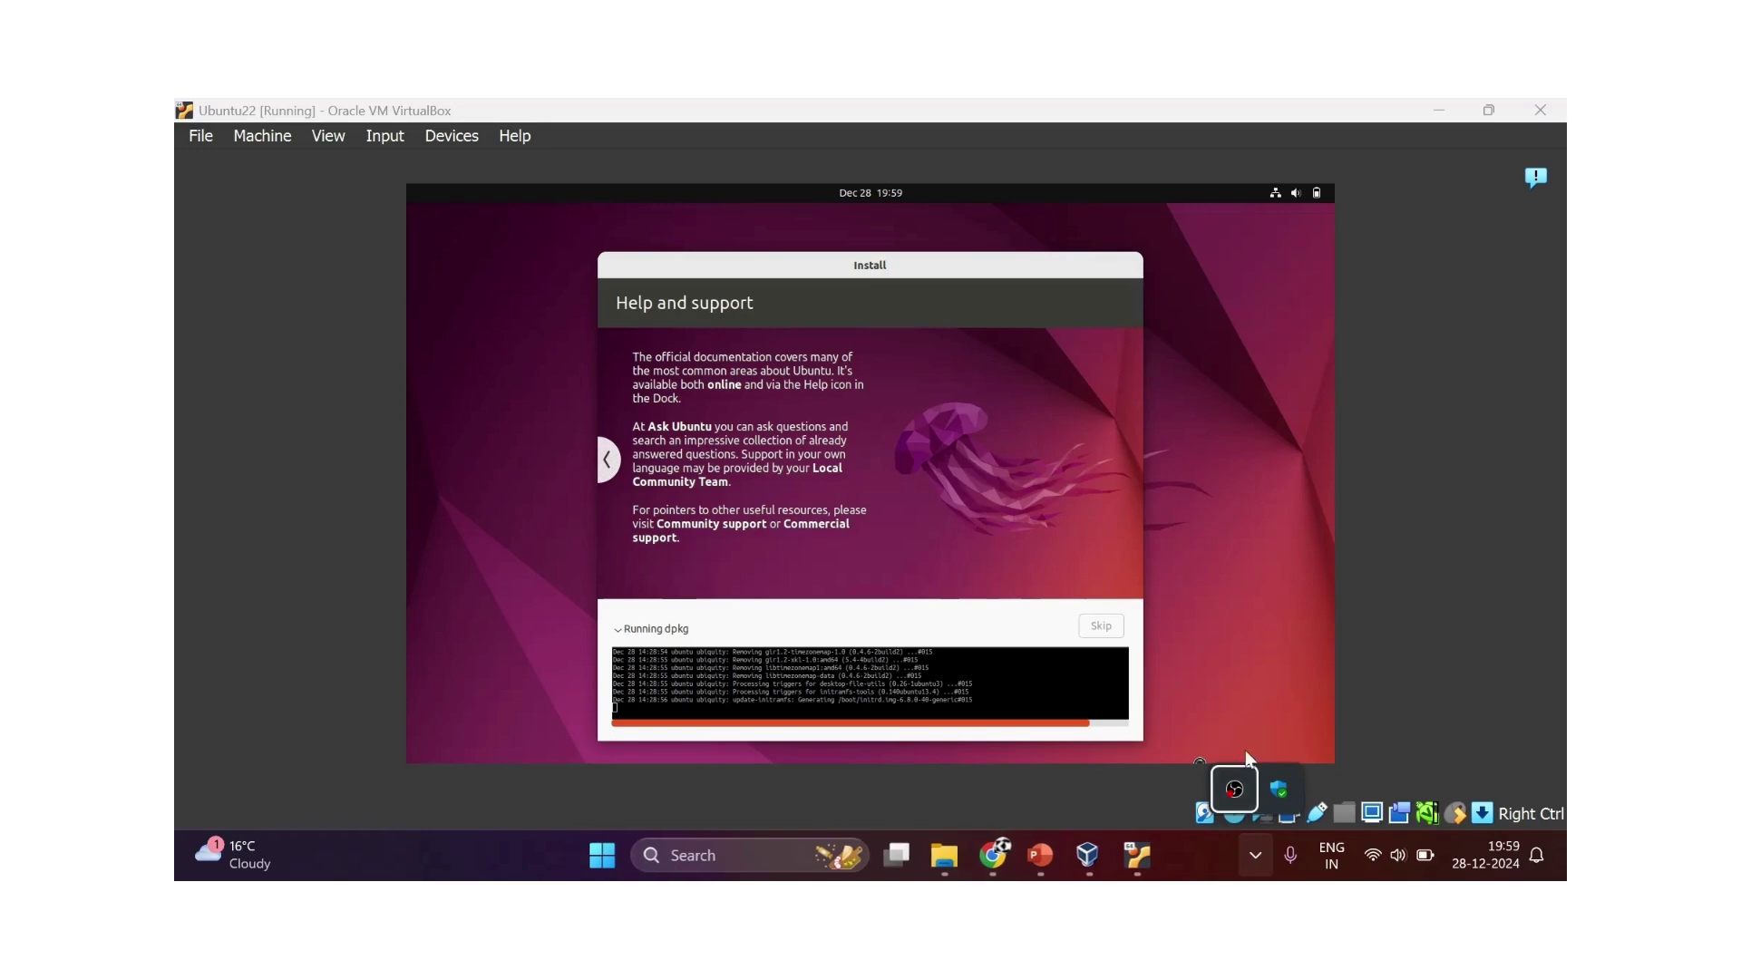
{"action": "right_click", "coordinate": [1234, 792]}
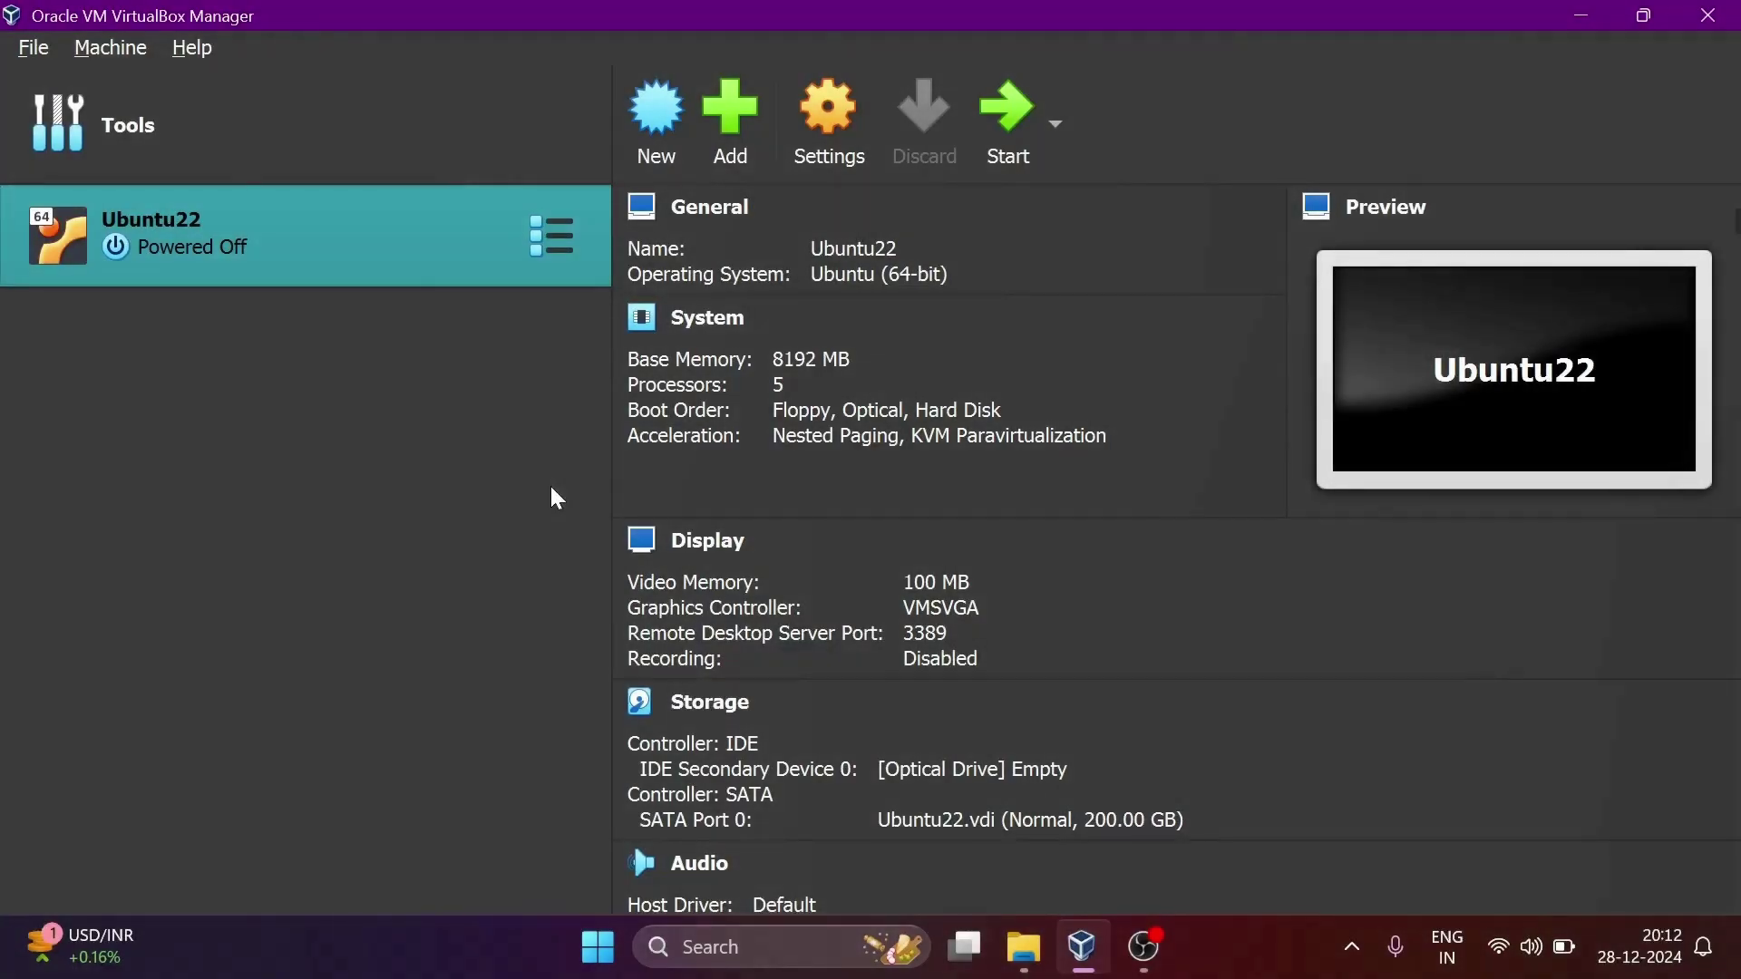
Start the installed Ubuntu22 virtual machine and insert the Guest Additions CD image
{"action": "left_click", "coordinate": [991, 118]}
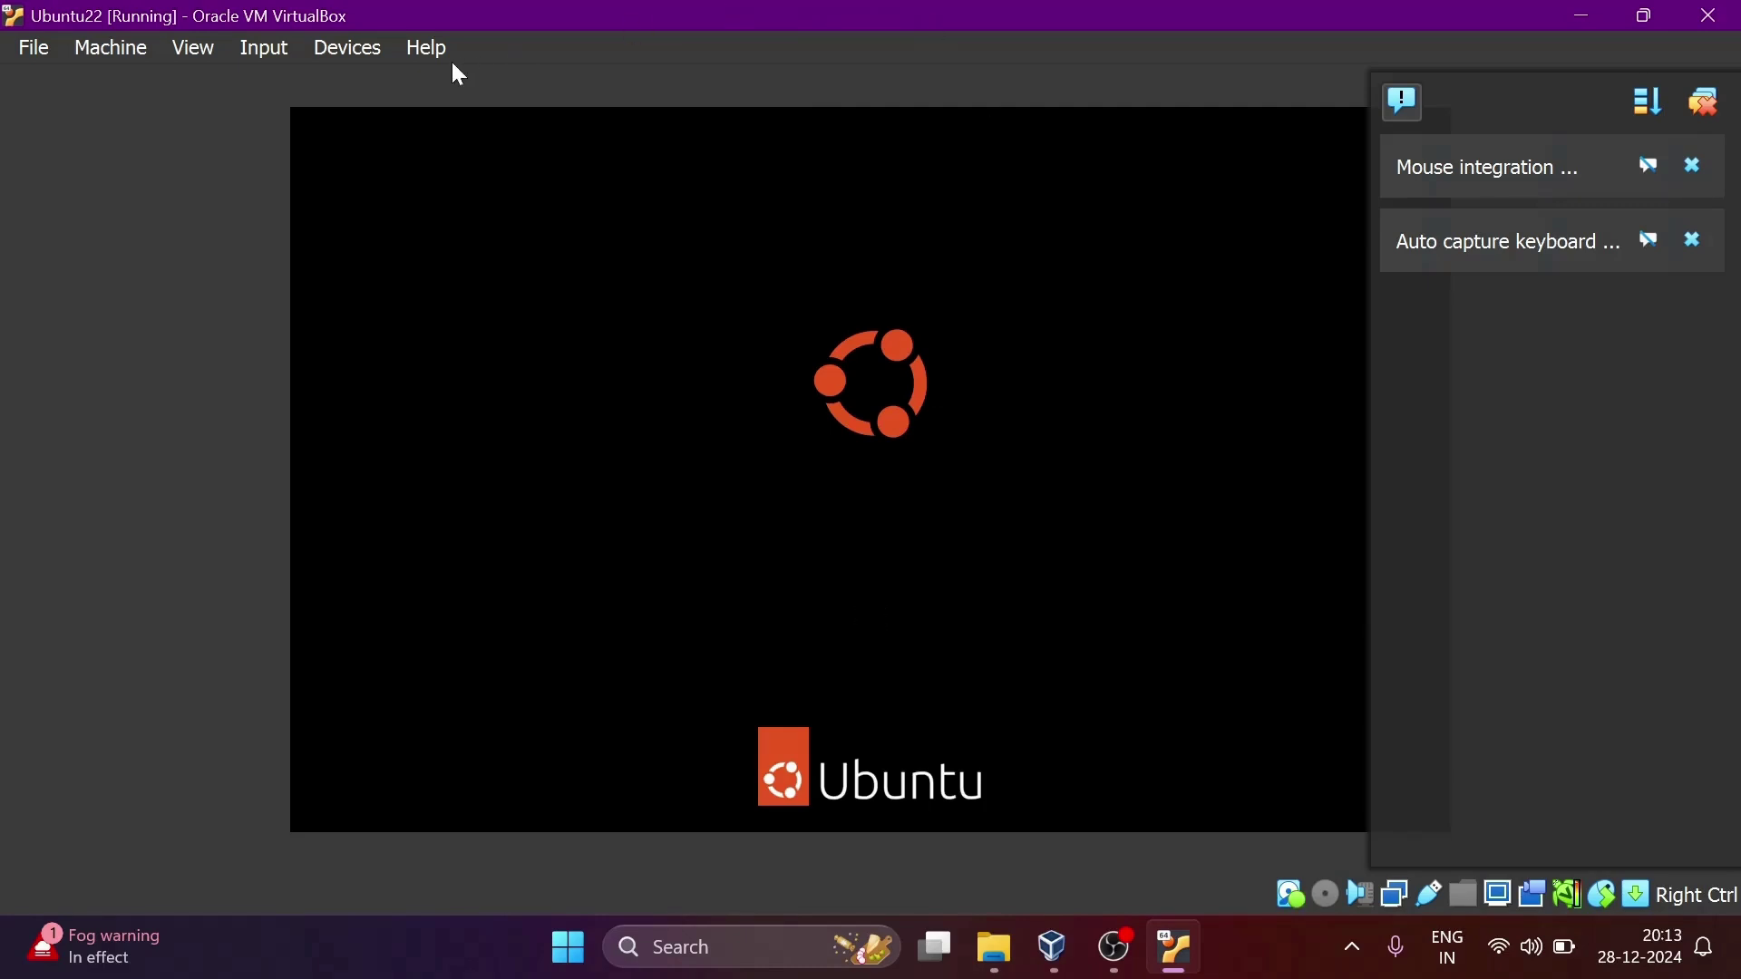
{"action": "left_click", "coordinate": [348, 50]}
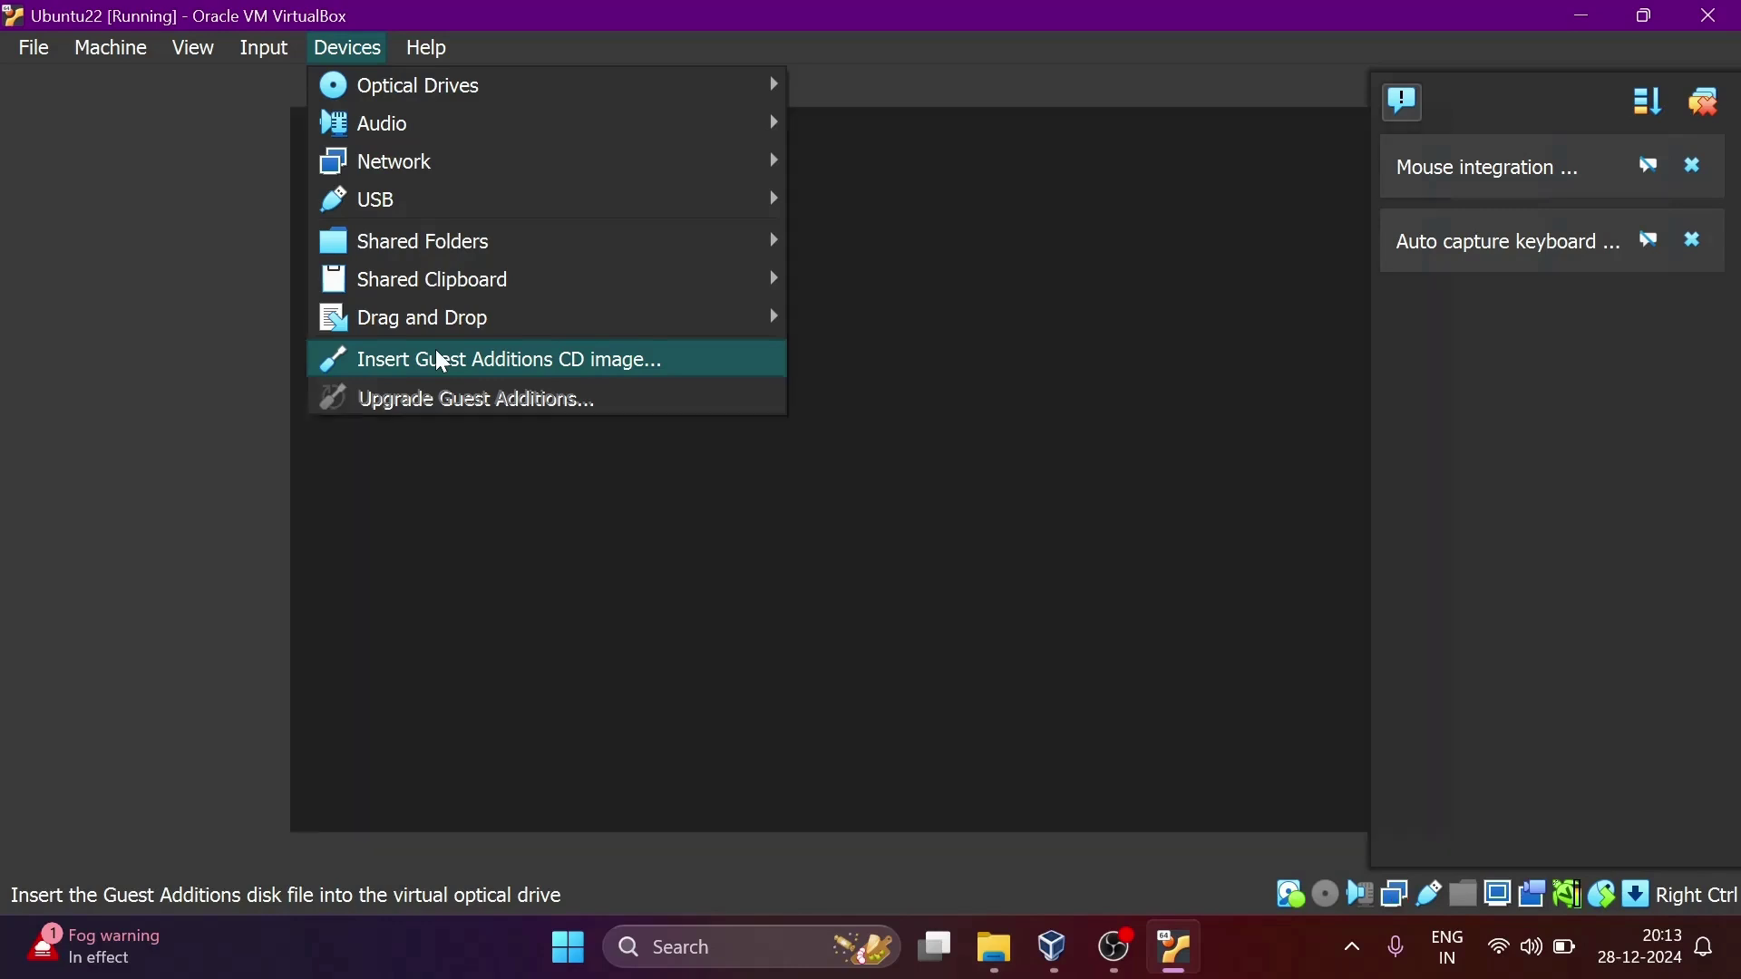
{"action": "left_click", "coordinate": [441, 361]}
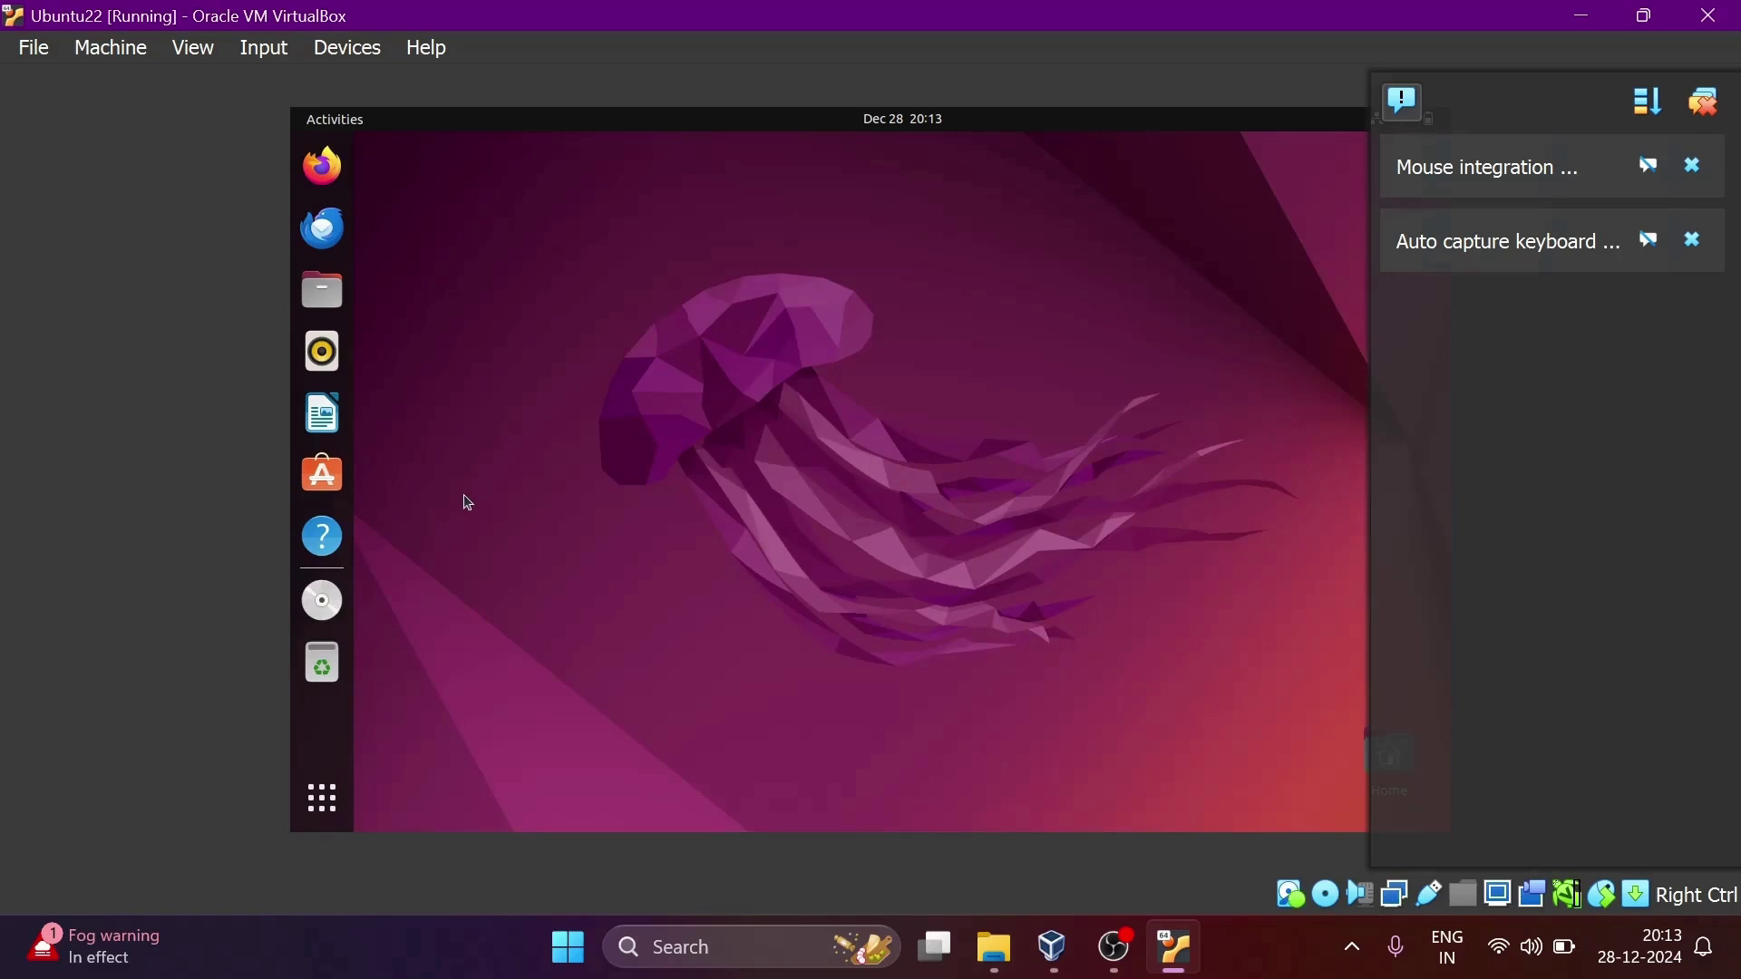
Open the VBox_GAs_7.0.22 disc in Ubuntu and launch a terminal in its folder
{"action": "left_click", "coordinate": [313, 603]}
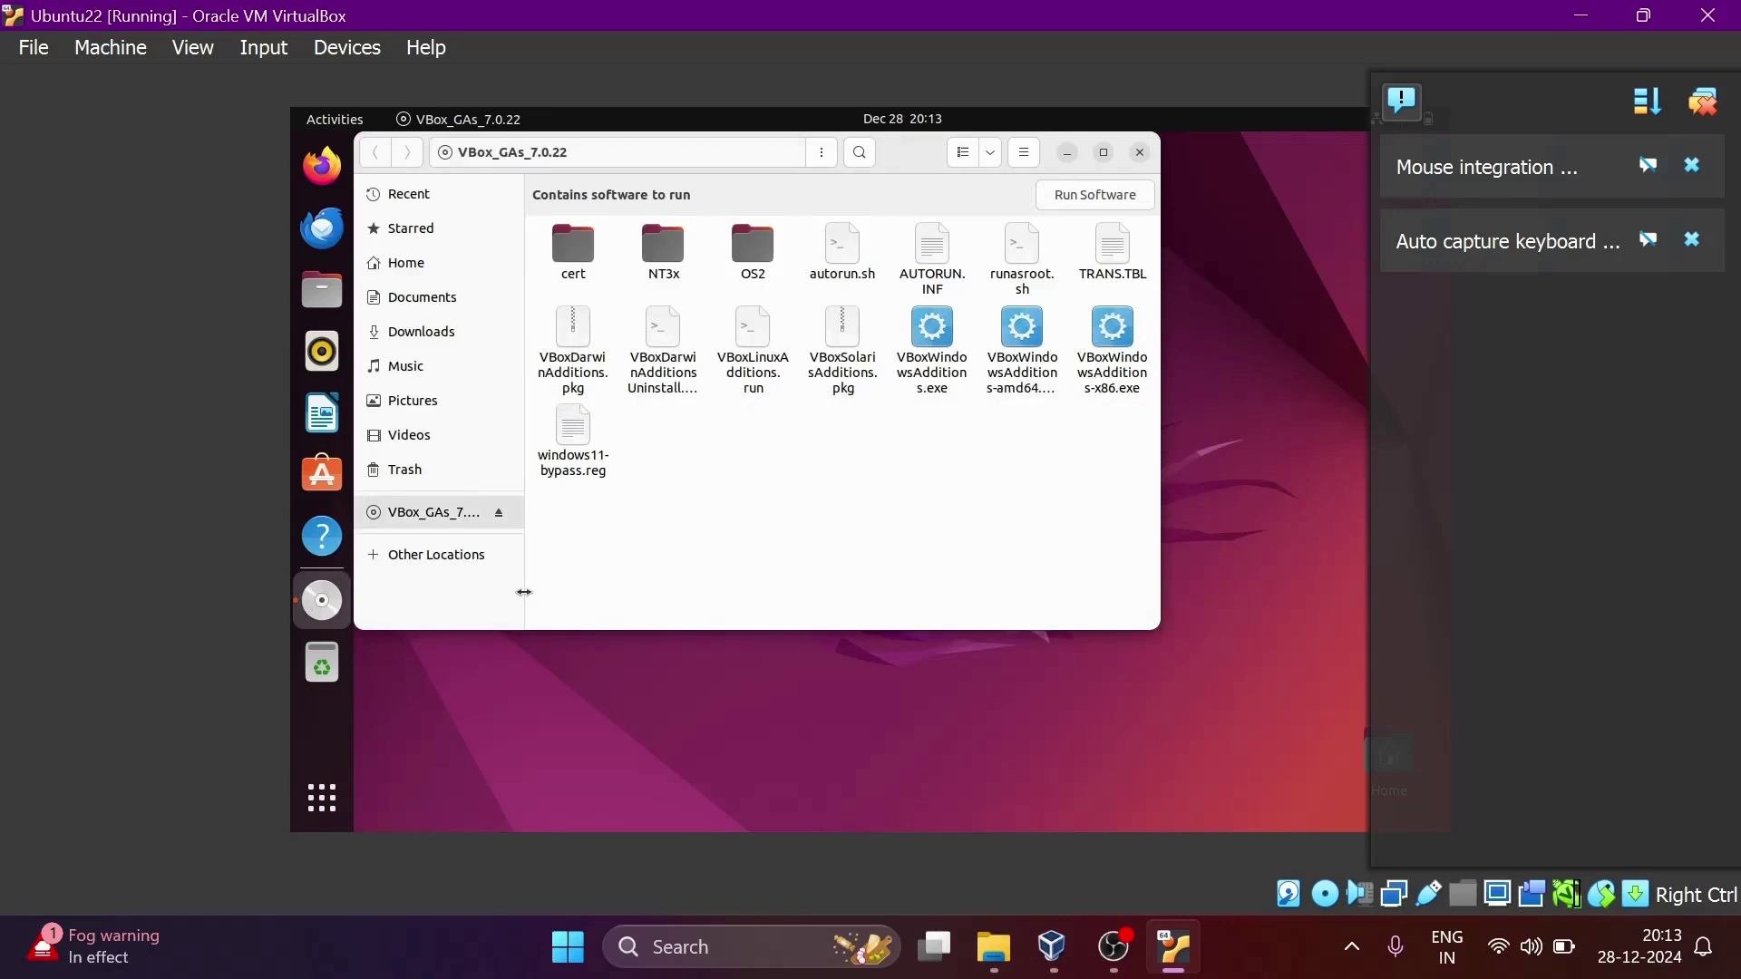
{"action": "left_click", "coordinate": [766, 377]}
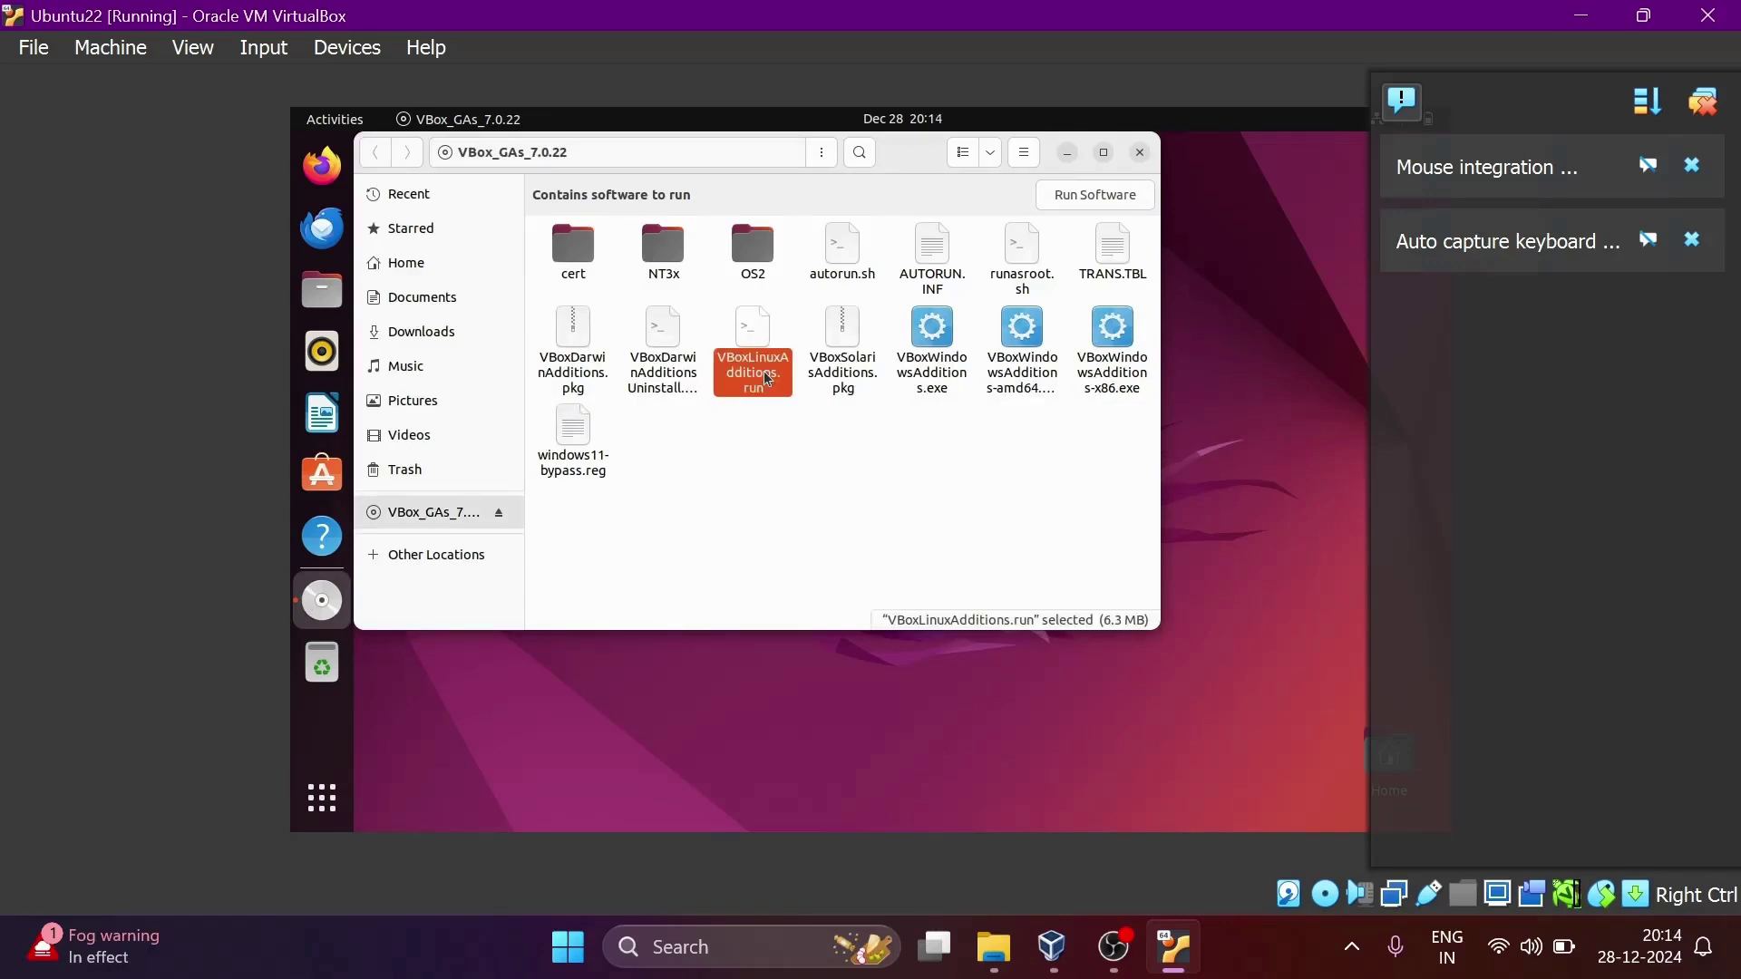
{"action": "right_click", "coordinate": [781, 514]}
{"action": "left_click", "coordinate": [863, 621]}
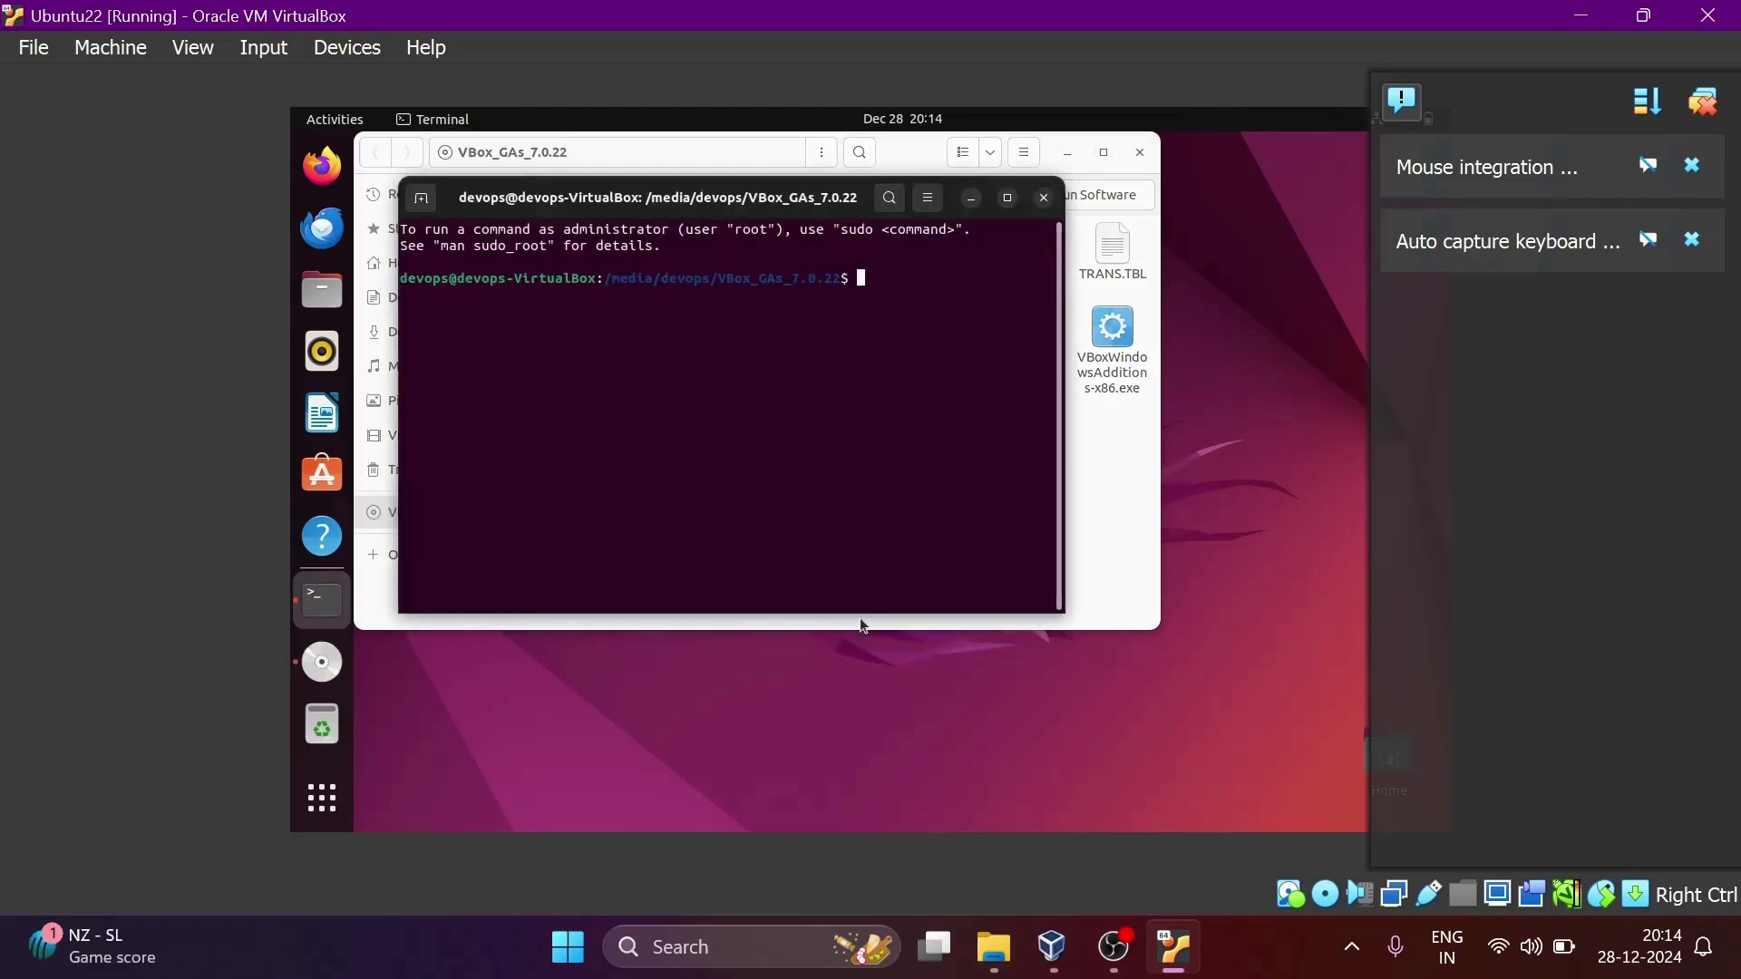
Run sudo ./VBoxLinuxAdditions.run in the terminal and postpone the offered Ubuntu software update
{"action": "type", "text": "sudo ./"}
{"action": "type", "text": "VBoxLinuxAdditions.run"}
{"action": "key", "text": "Return"}
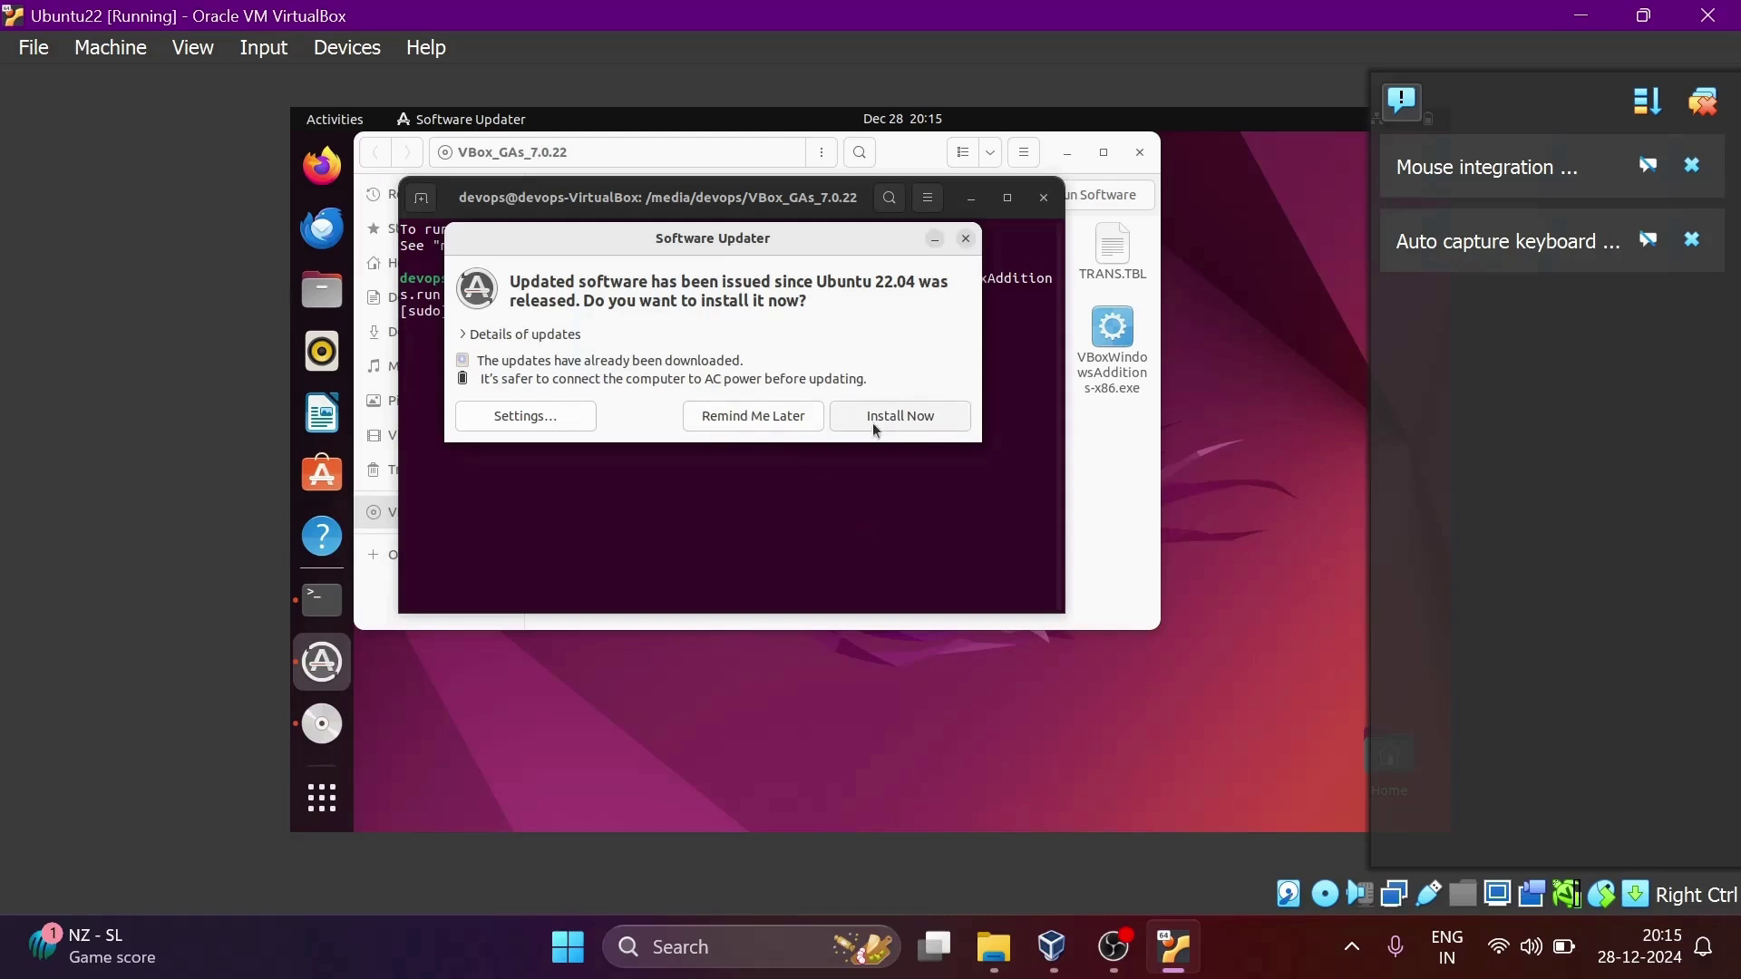
{"action": "left_click", "coordinate": [770, 417]}
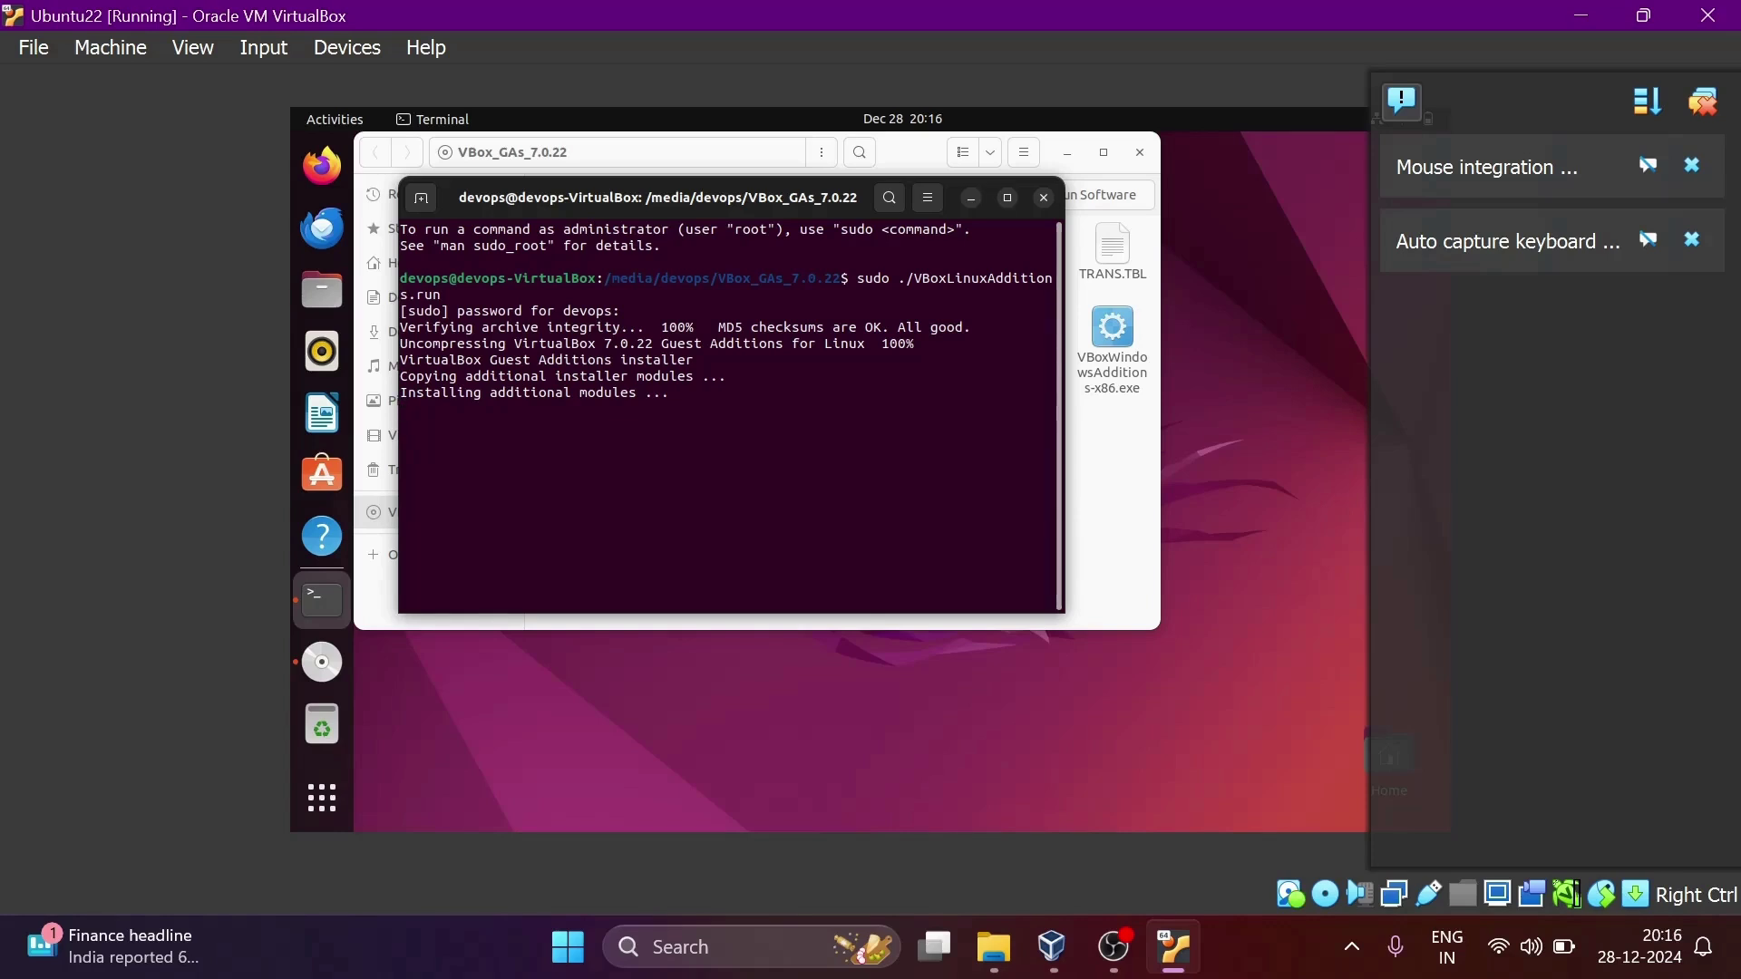
Switch the running virtual machine to full-screen mode
{"action": "key", "text": "Control_R+f"}
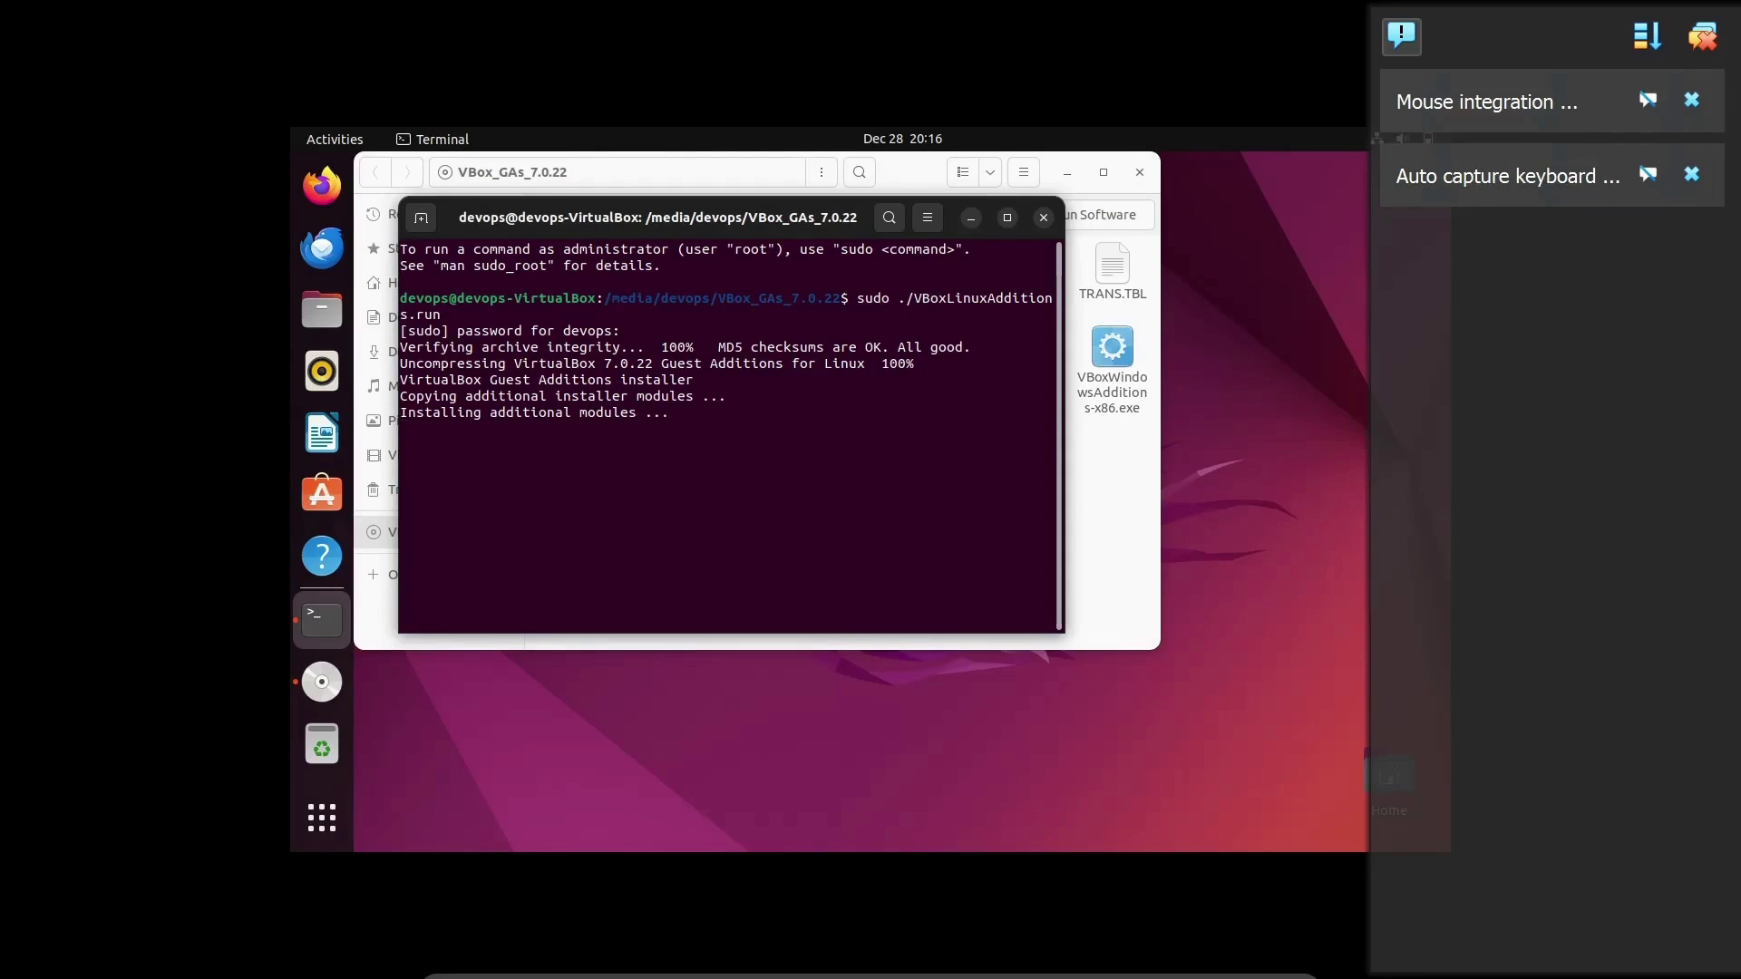
Return the running virtual machine to windowed mode and collapse the notification messages over its display
{"action": "key", "text": "Control_R+f"}
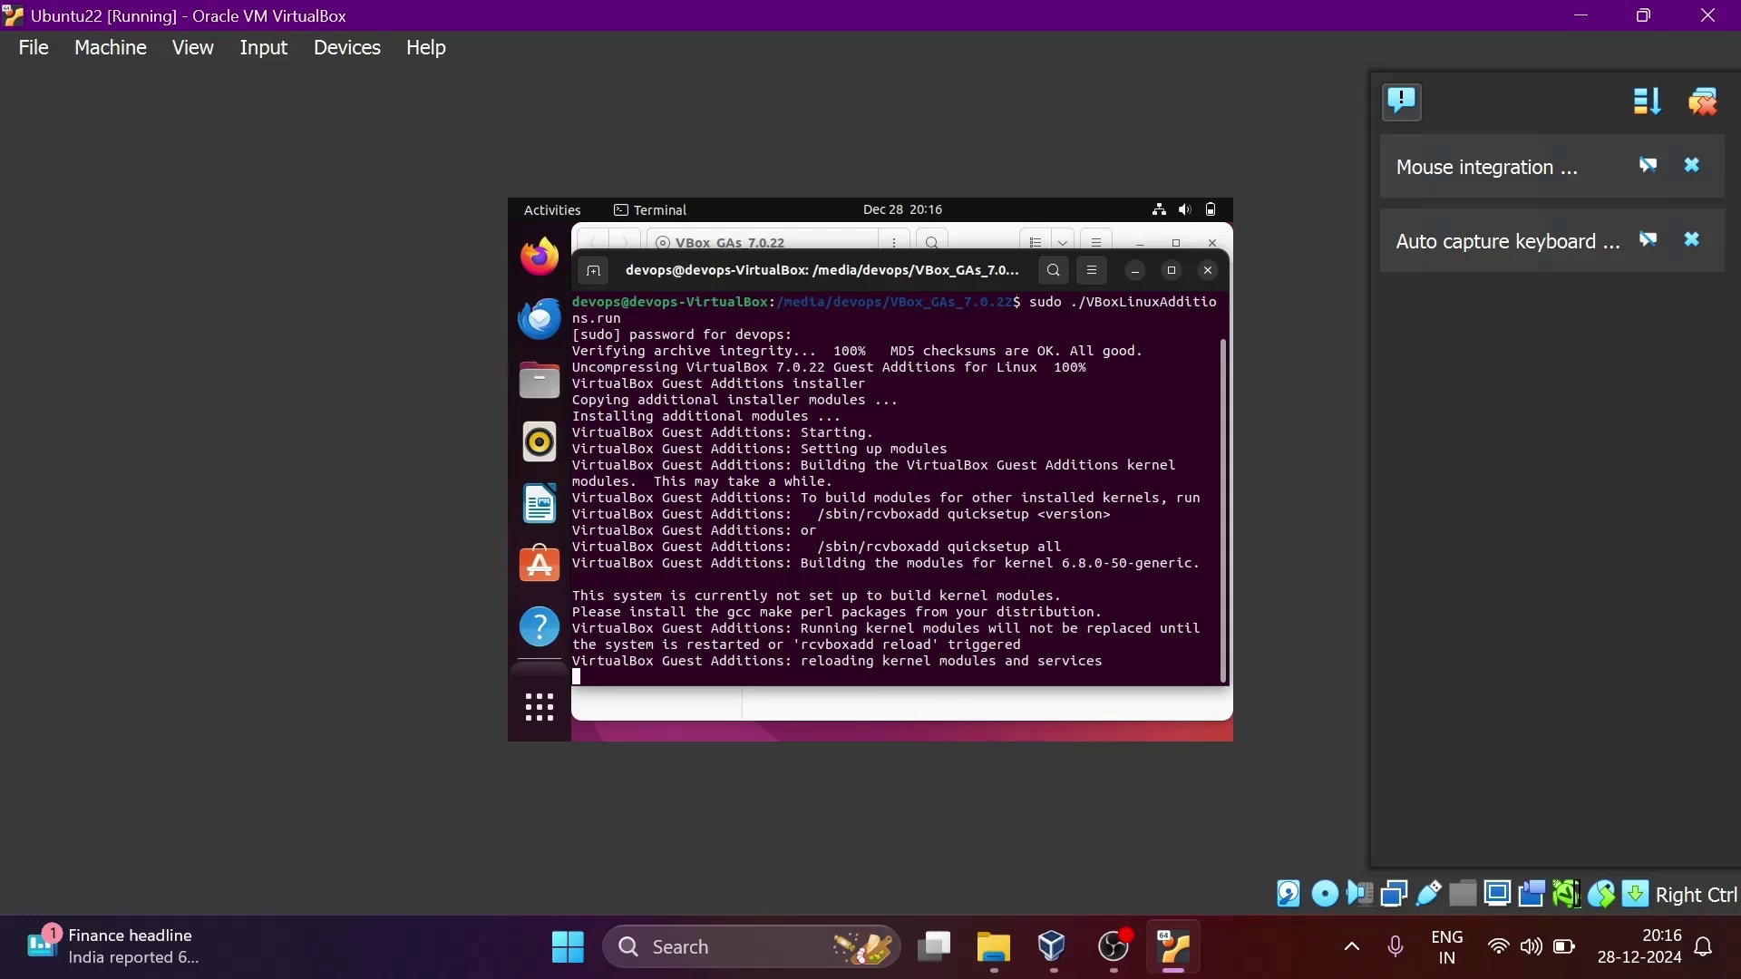
{"action": "left_click", "coordinate": [1402, 100]}
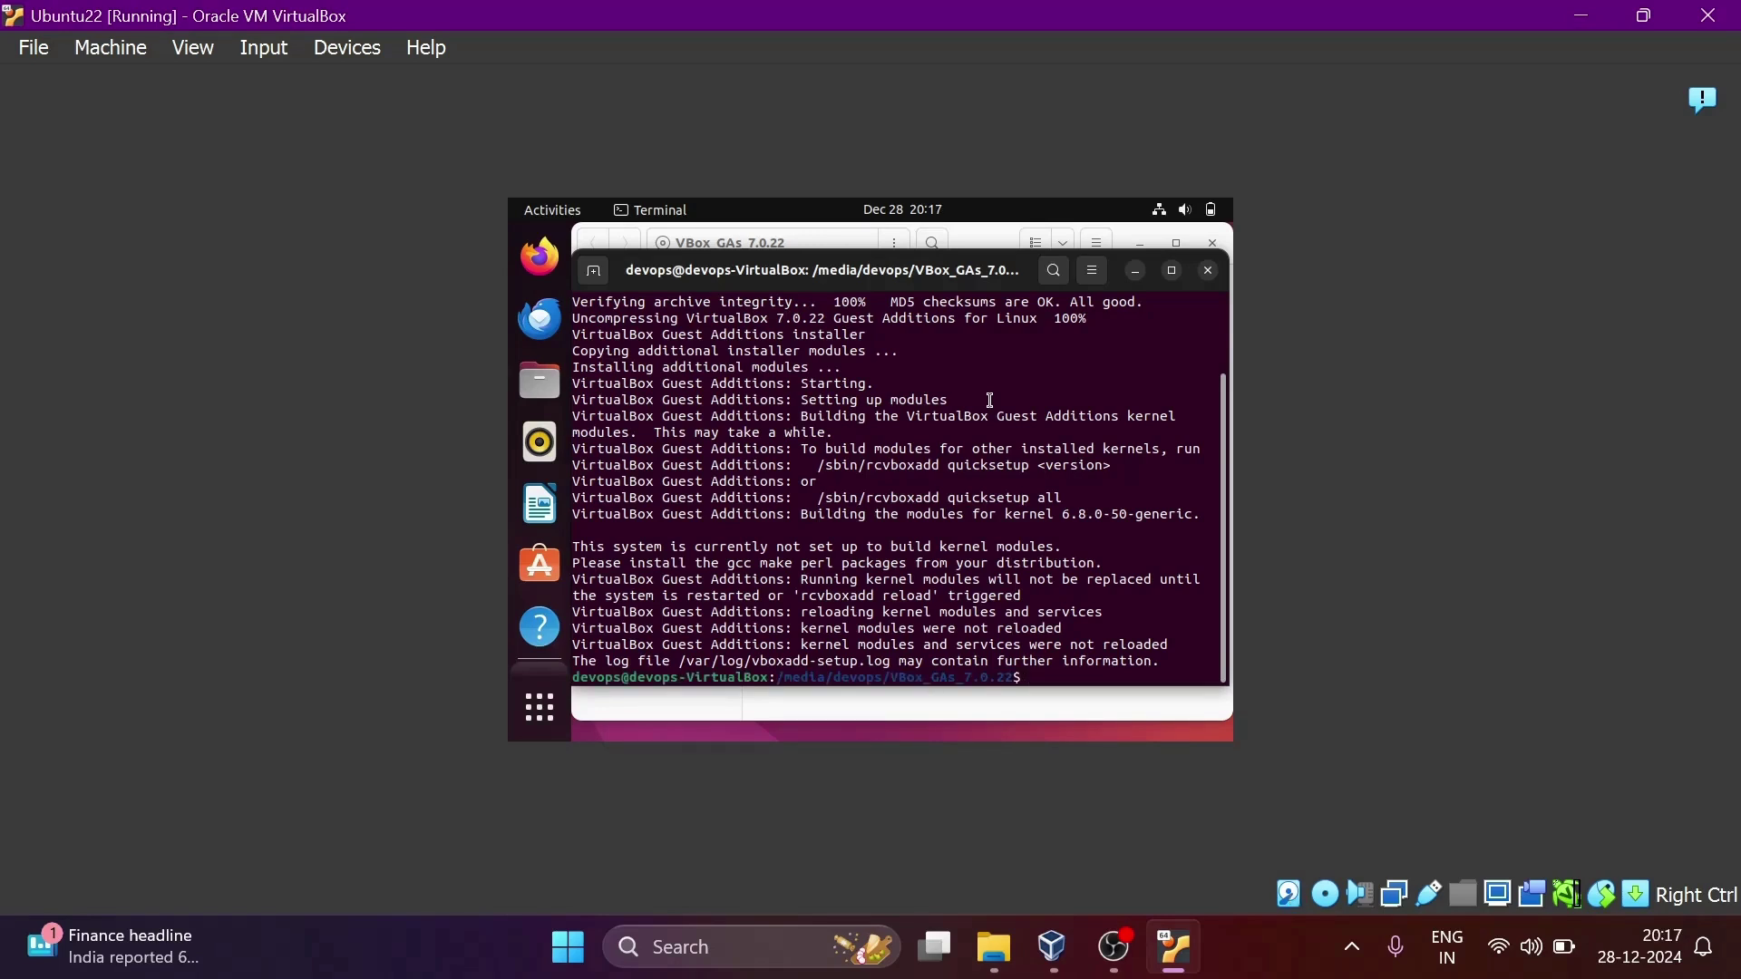
Close the Ubuntu terminal once the Guest Additions installer has finished and restart the guest system
{"action": "left_click", "coordinate": [1209, 274]}
{"action": "left_click", "coordinate": [1184, 209]}
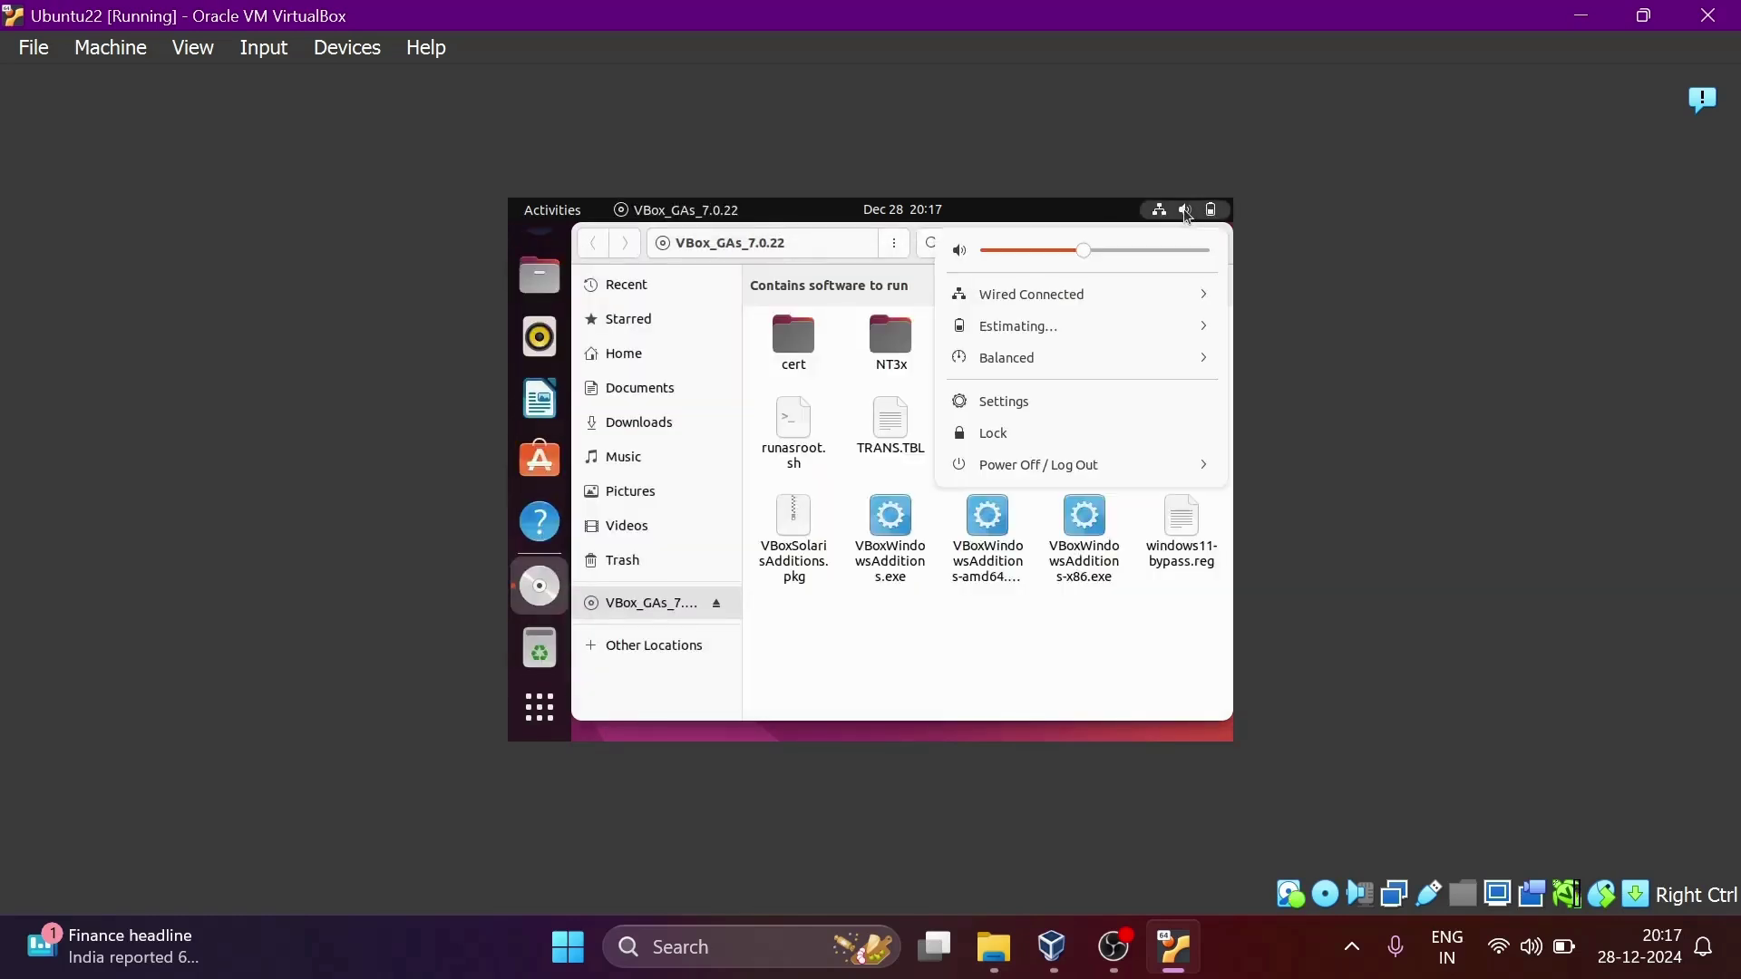
{"action": "left_click", "coordinate": [1032, 469]}
{"action": "left_click", "coordinate": [1017, 535]}
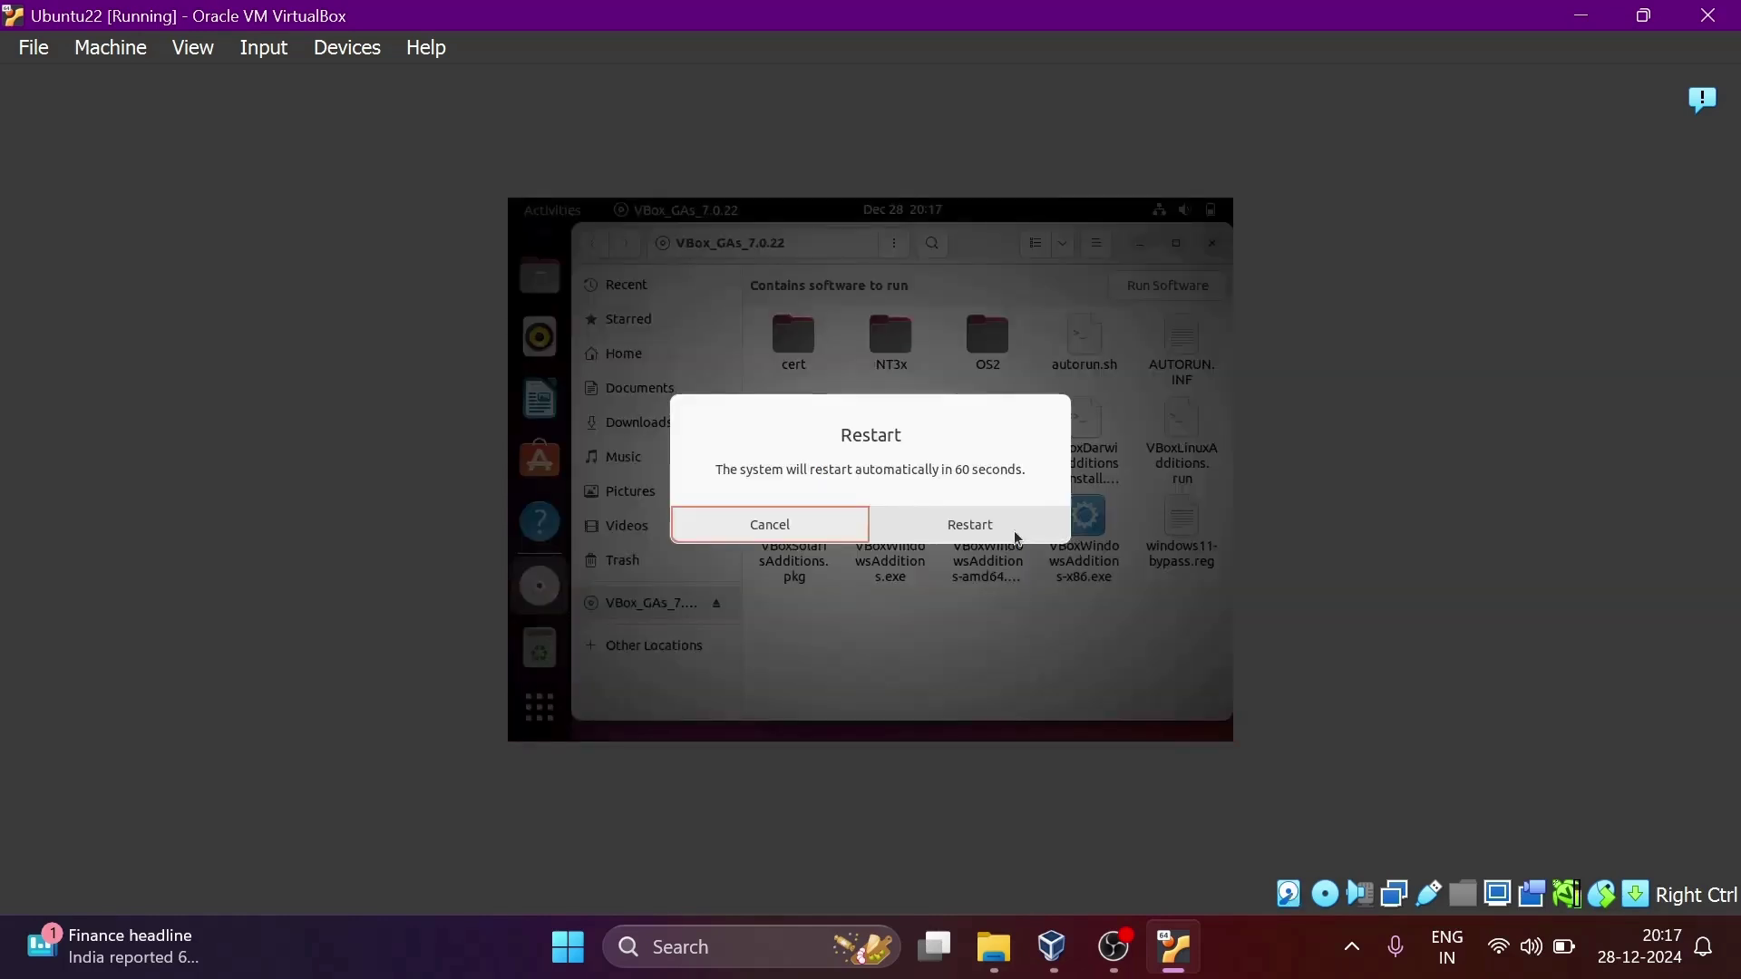
{"action": "left_click", "coordinate": [953, 528]}
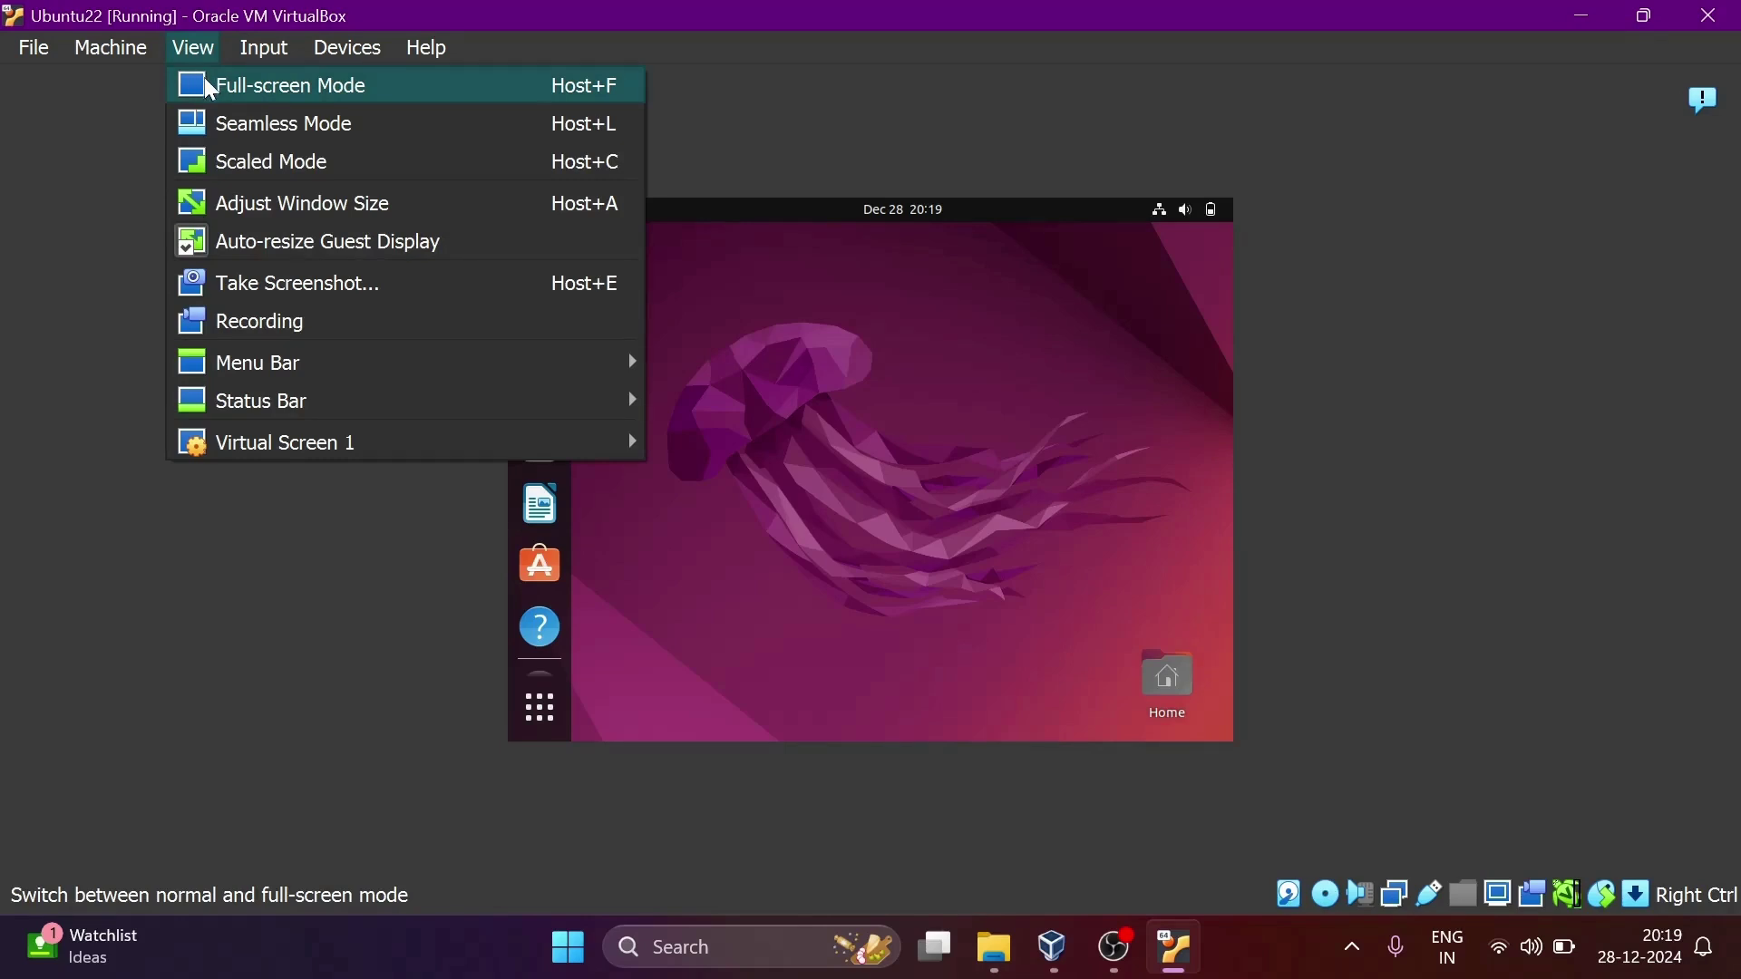
Check the restarted Ubuntu desktop in full-screen mode and return to the windowed view
{"action": "left_click", "coordinate": [211, 87]}
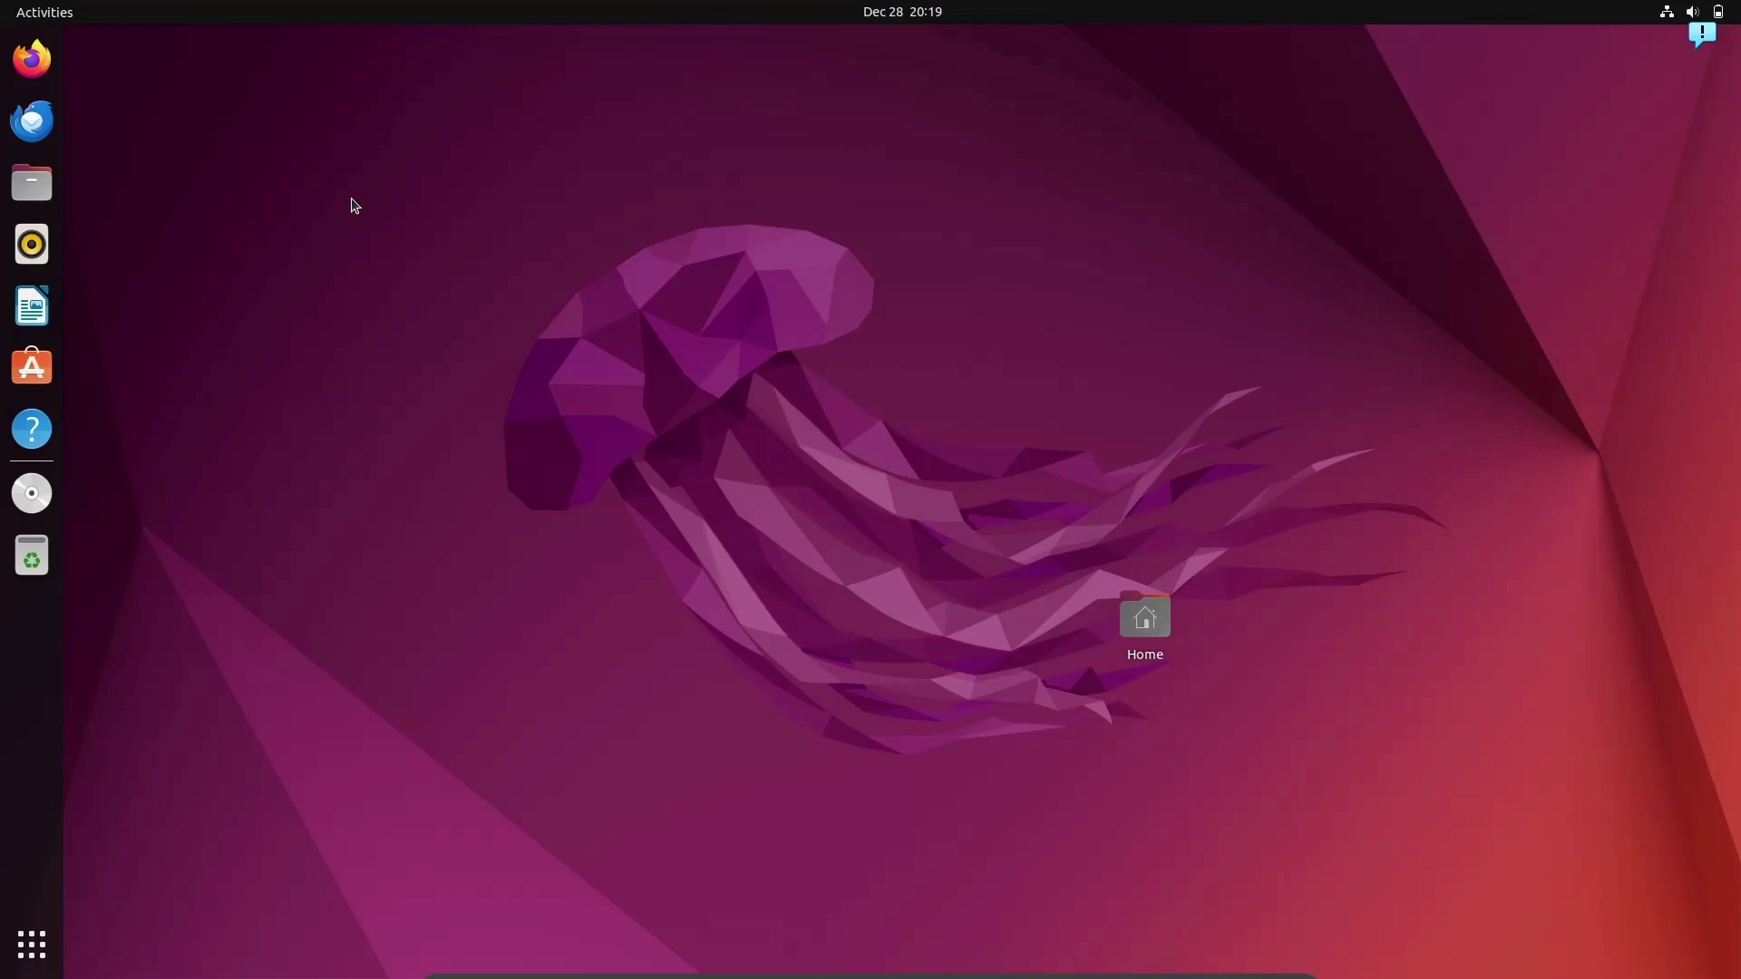
{"action": "key", "text": "ctrl+f"}
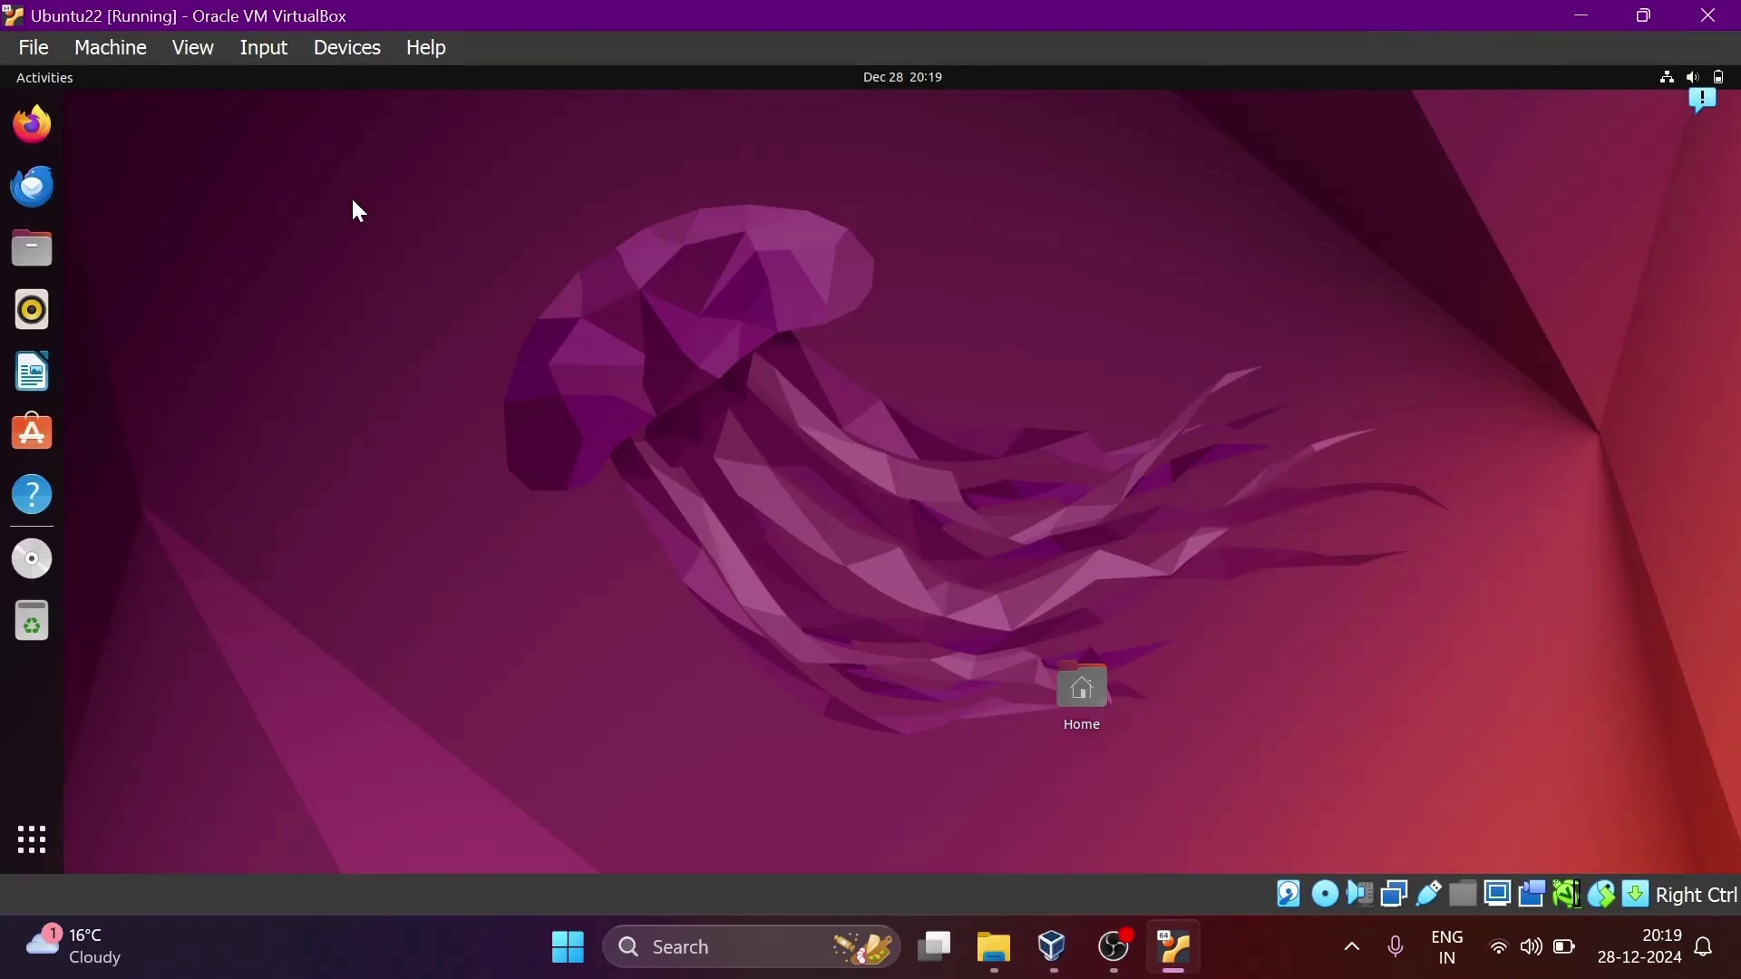
Attach network Adapter 1 of the Ubuntu22 virtual machine to Bridged Adapter and return to its running window
{"action": "left_click", "coordinate": [1566, 11]}
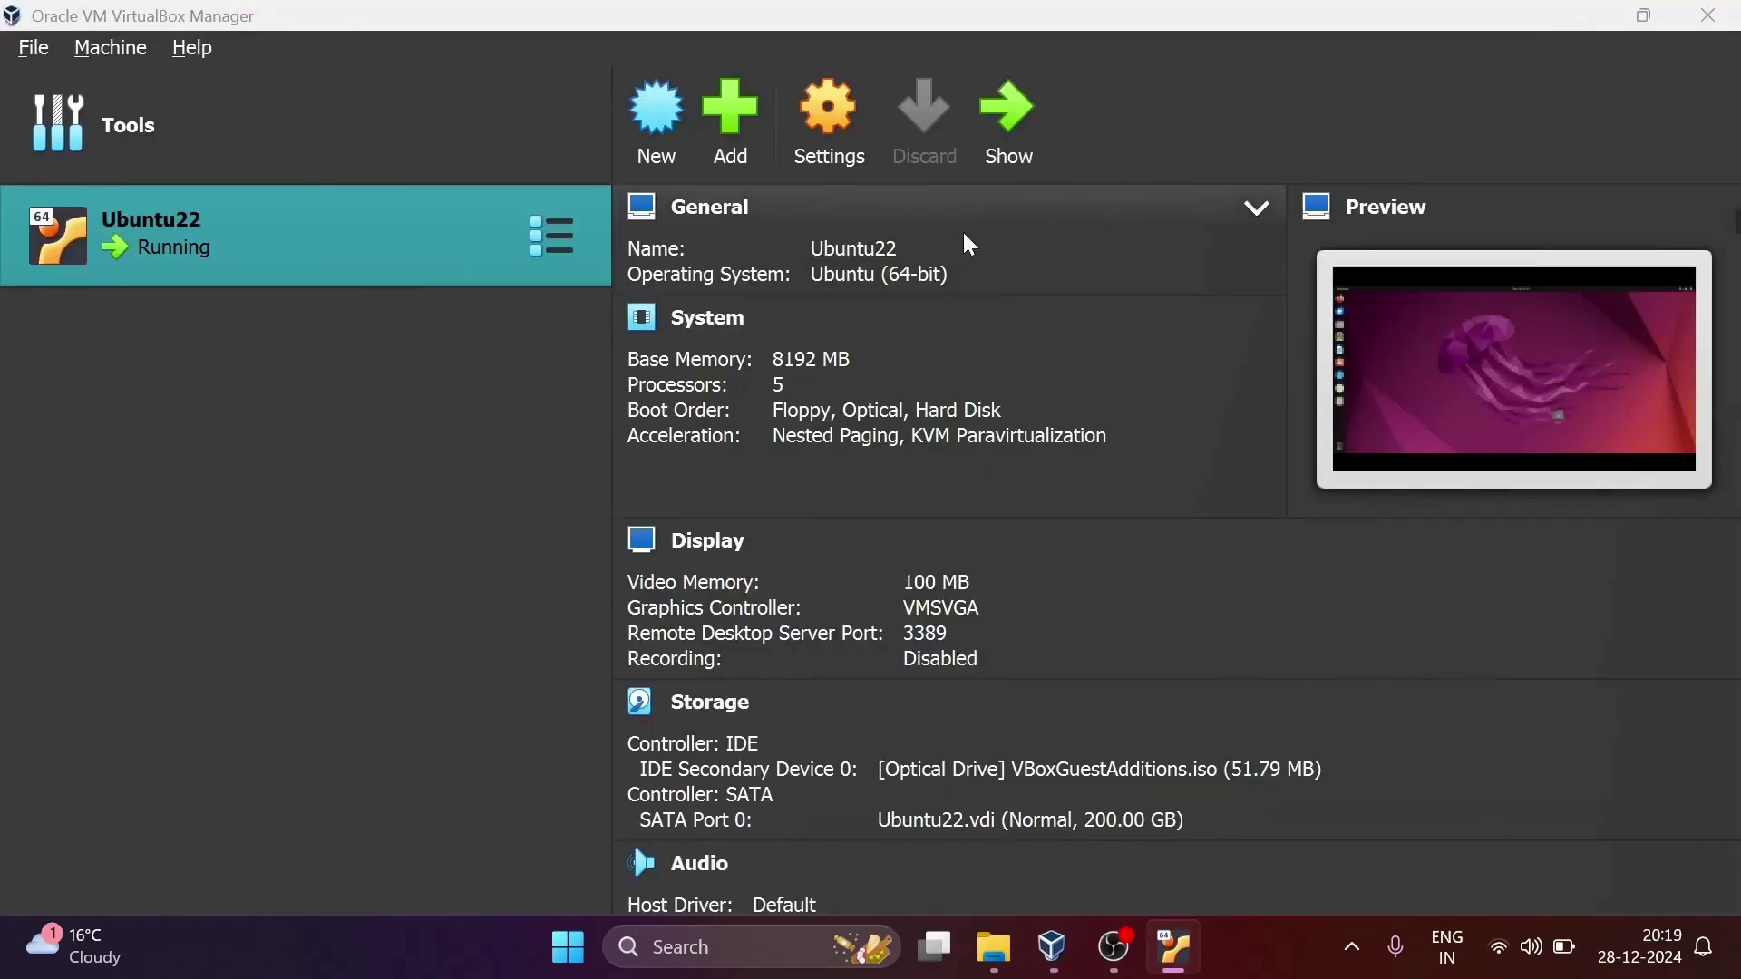
{"action": "left_click", "coordinate": [846, 142]}
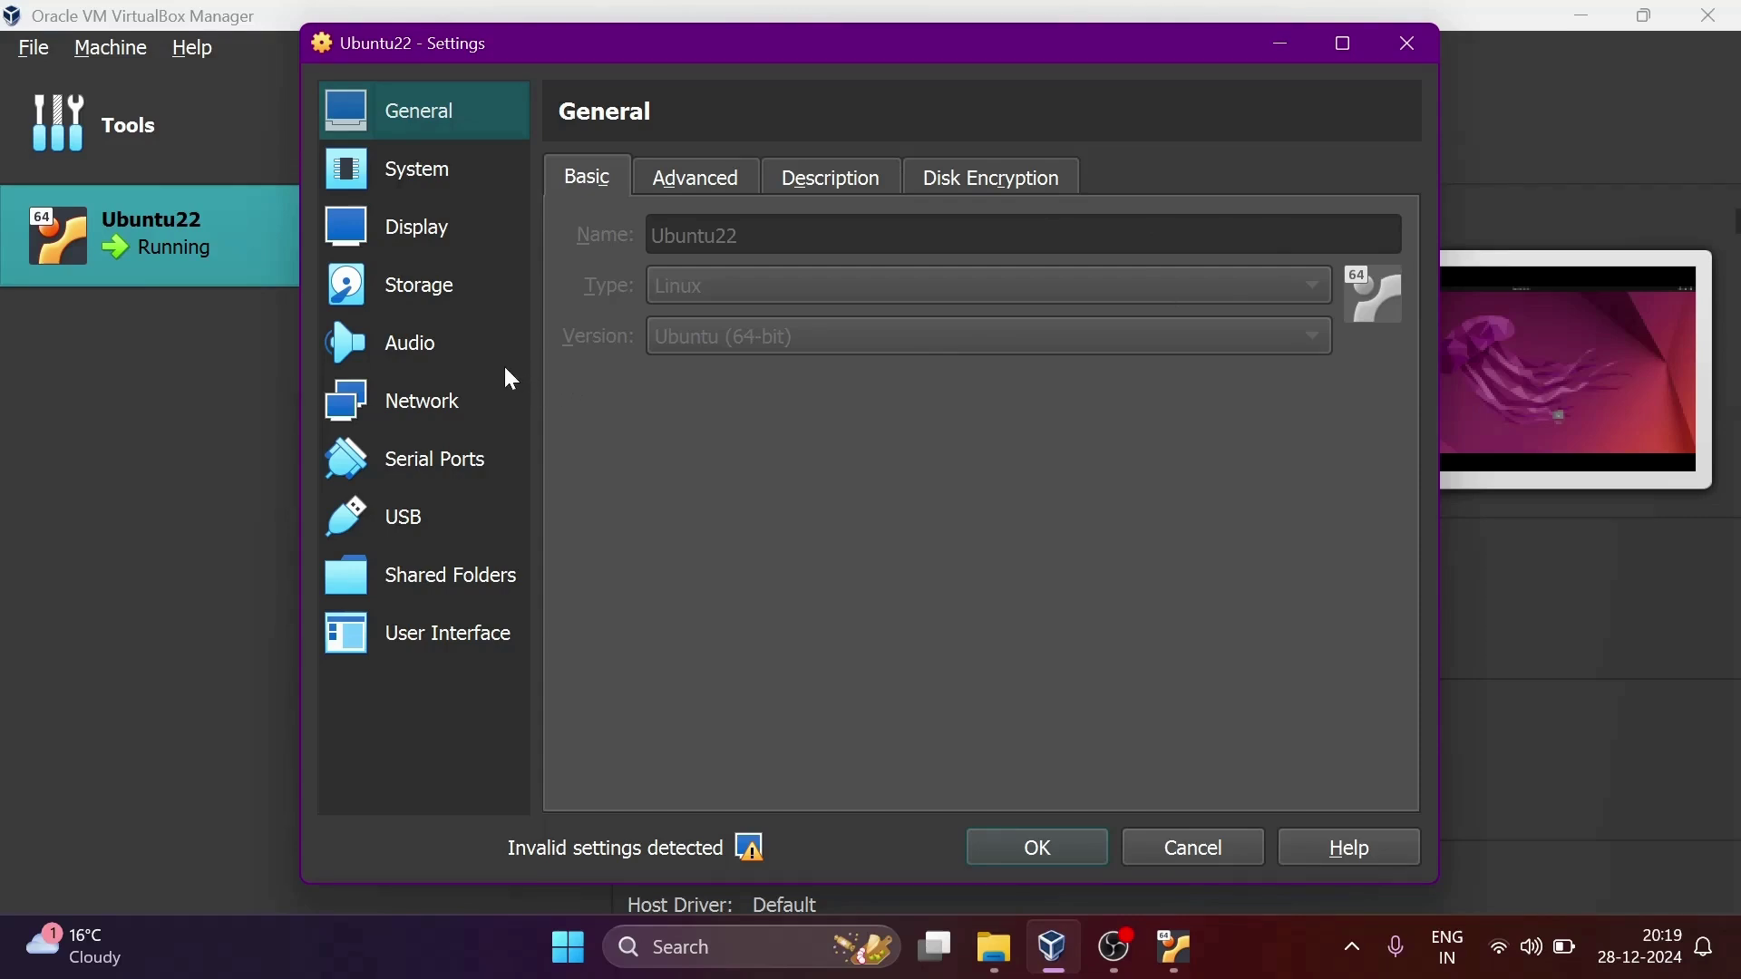
{"action": "left_click", "coordinate": [419, 391]}
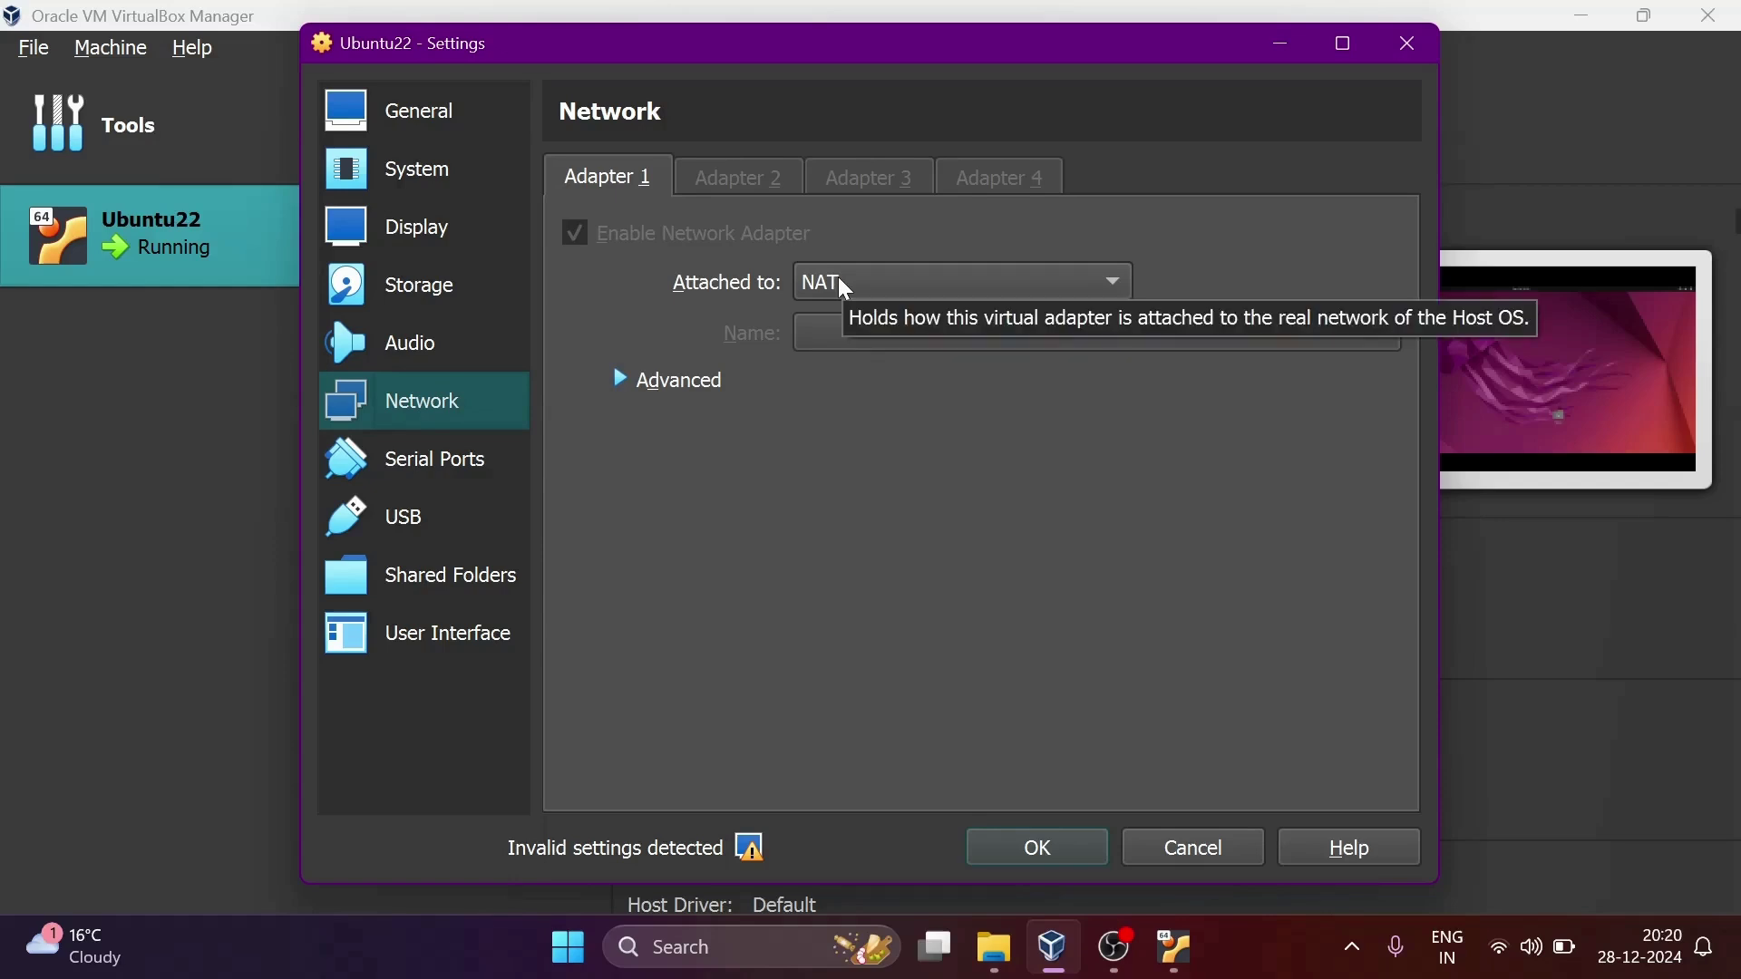
{"action": "left_click", "coordinate": [885, 283]}
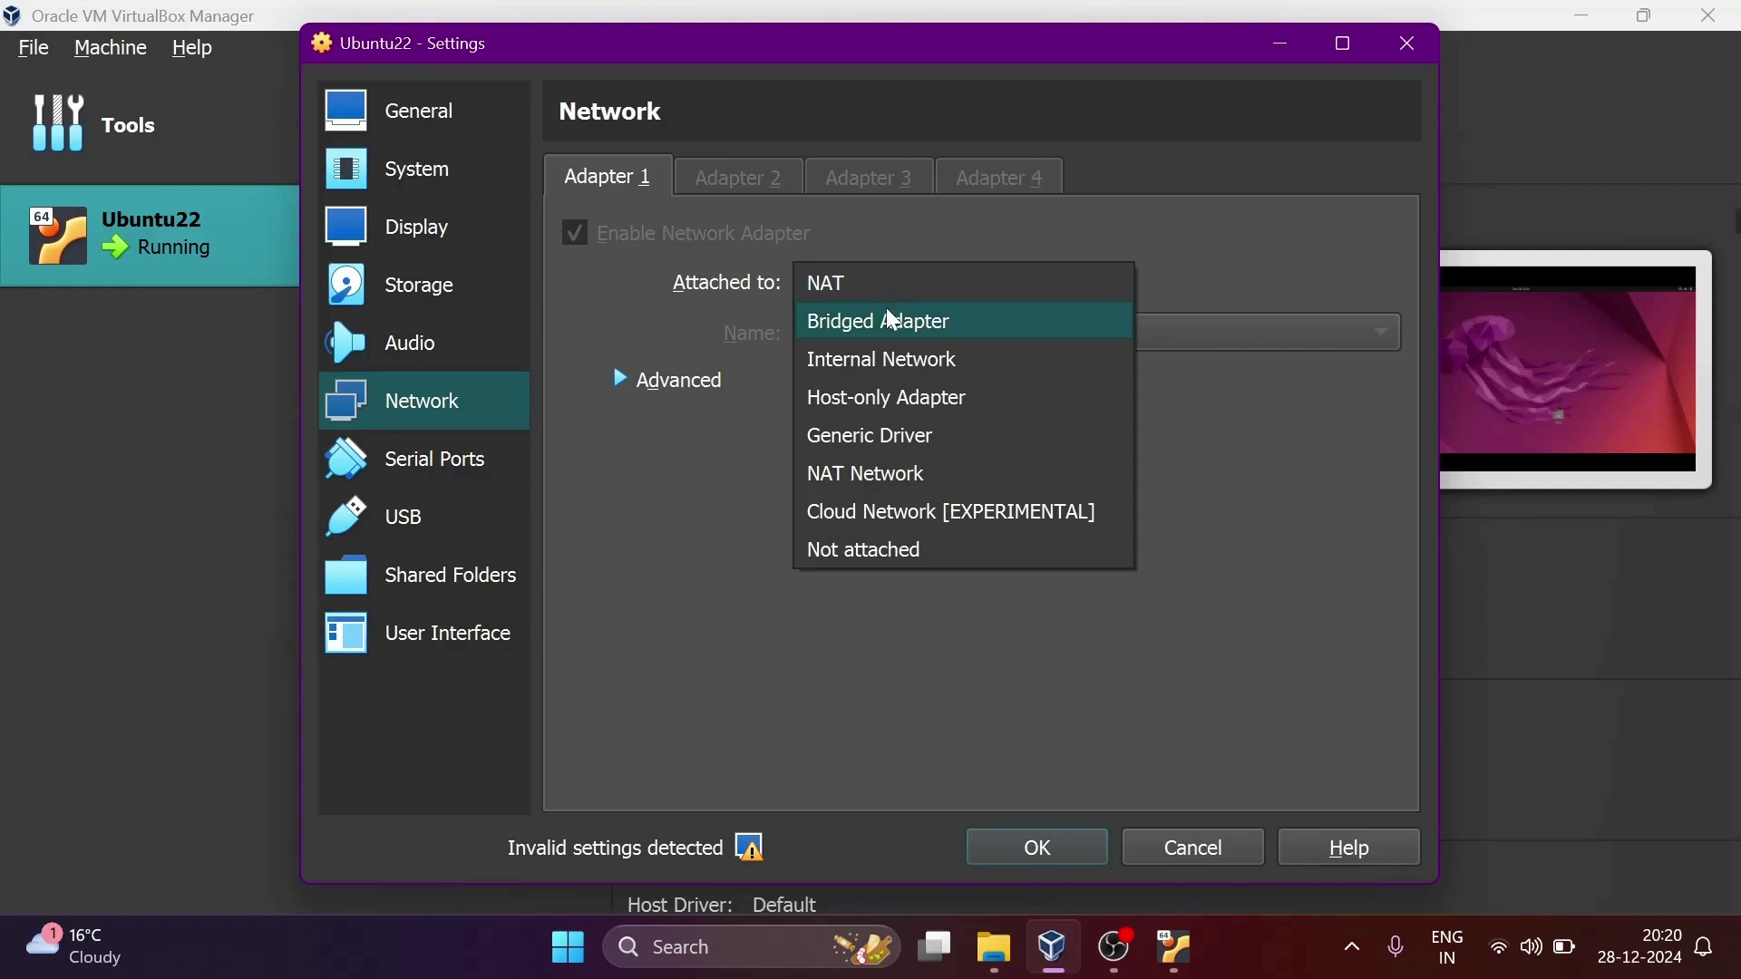
{"action": "left_click", "coordinate": [891, 319]}
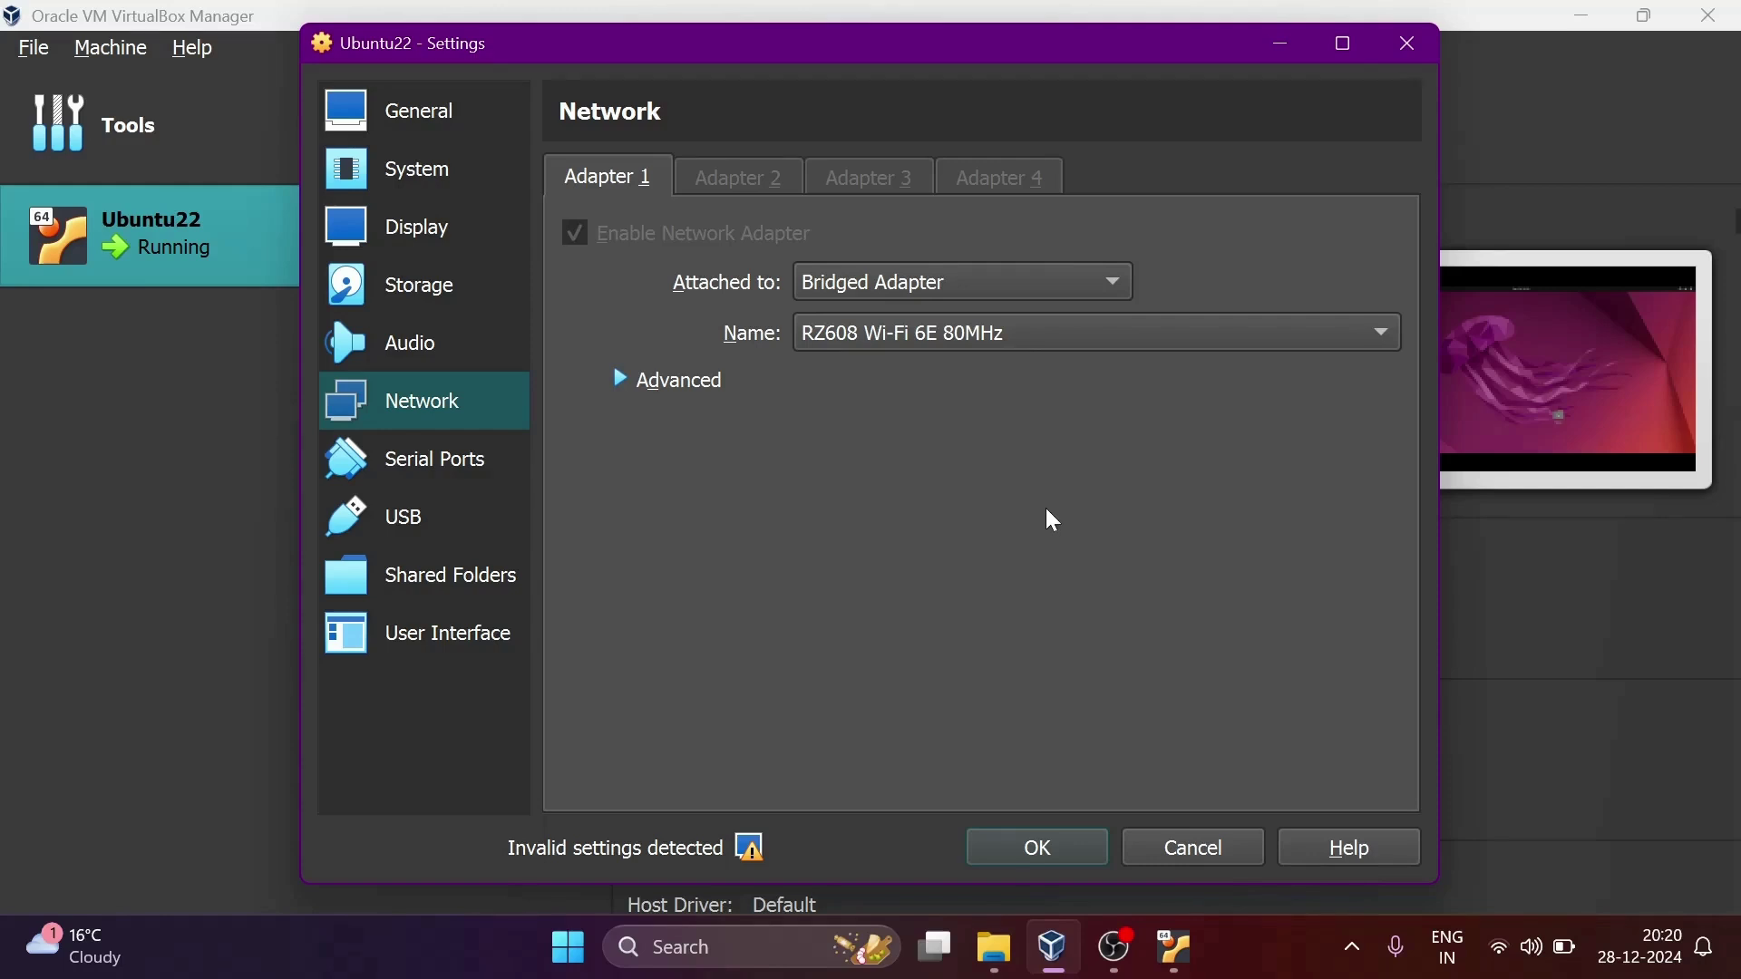
{"action": "left_click", "coordinate": [1040, 850]}
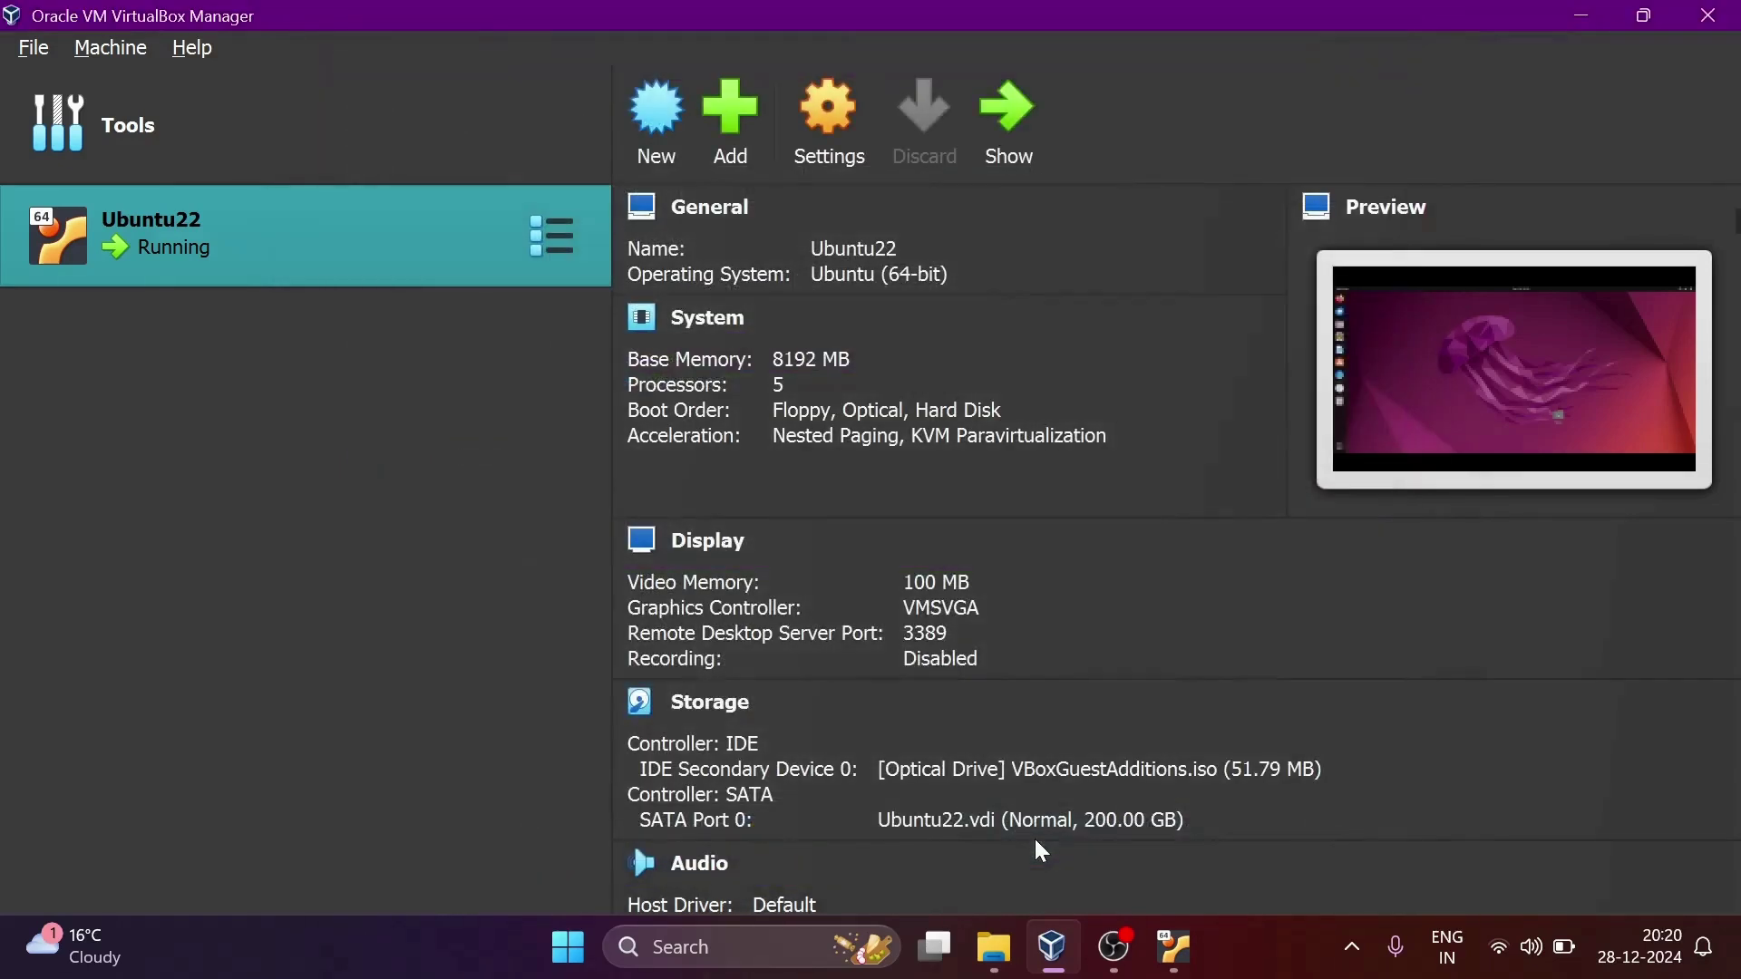
{"action": "left_click", "coordinate": [1184, 958]}
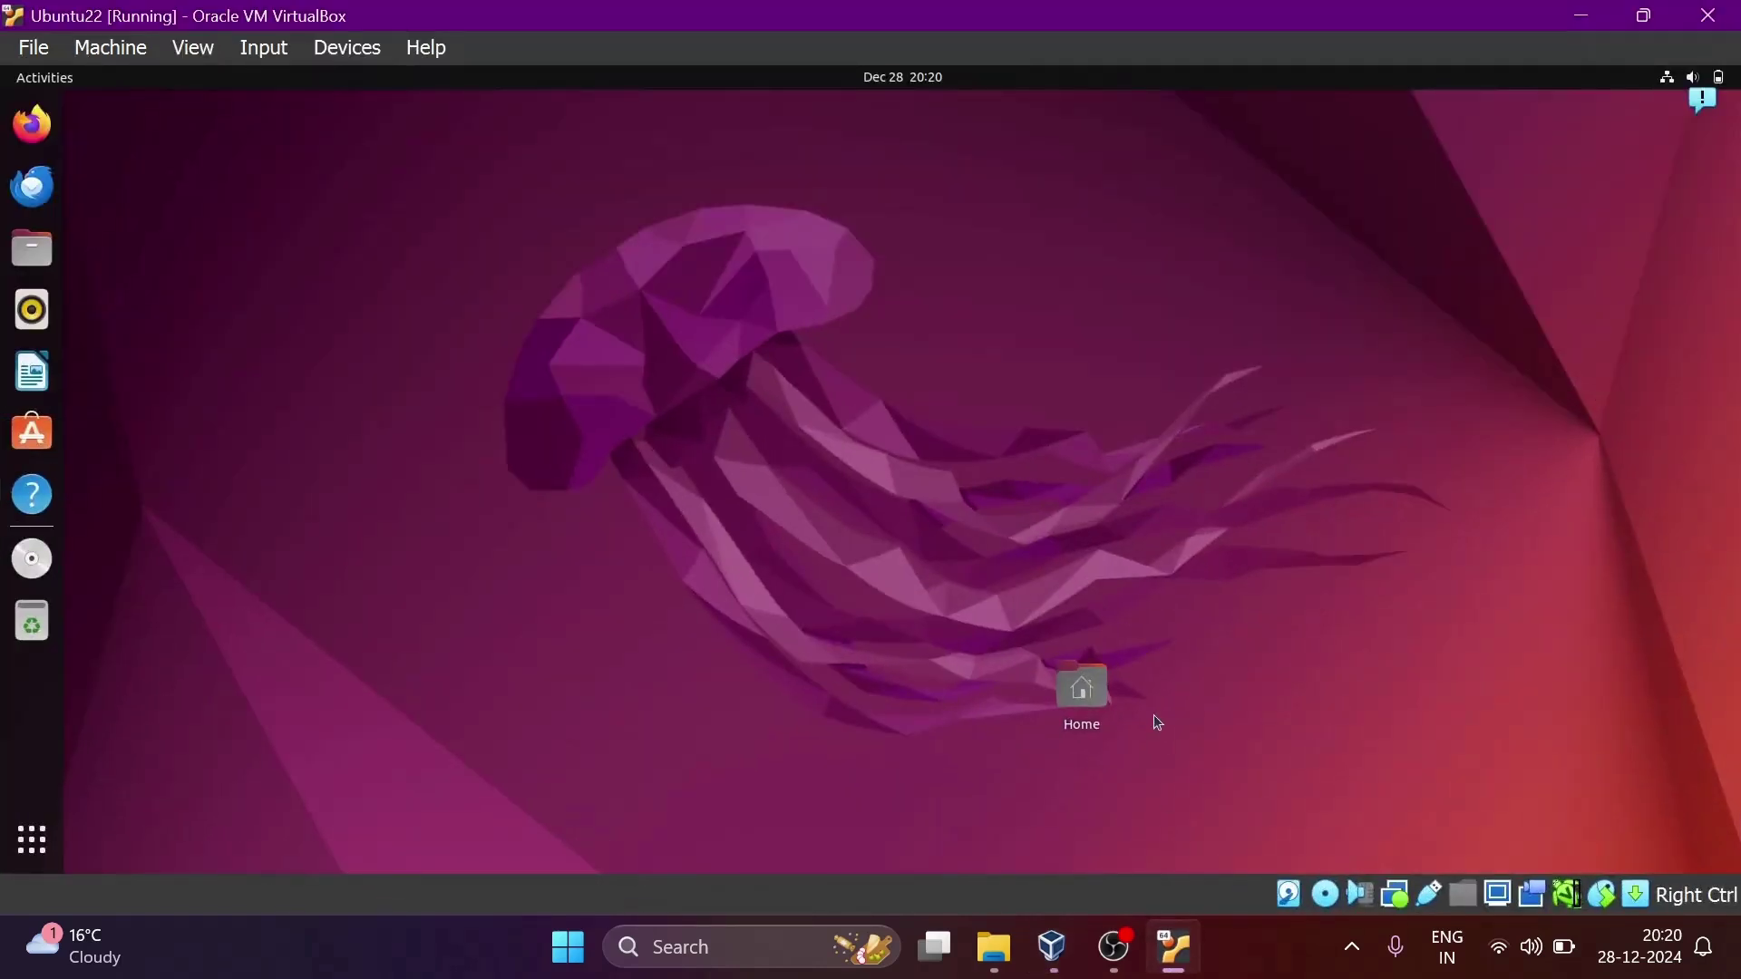